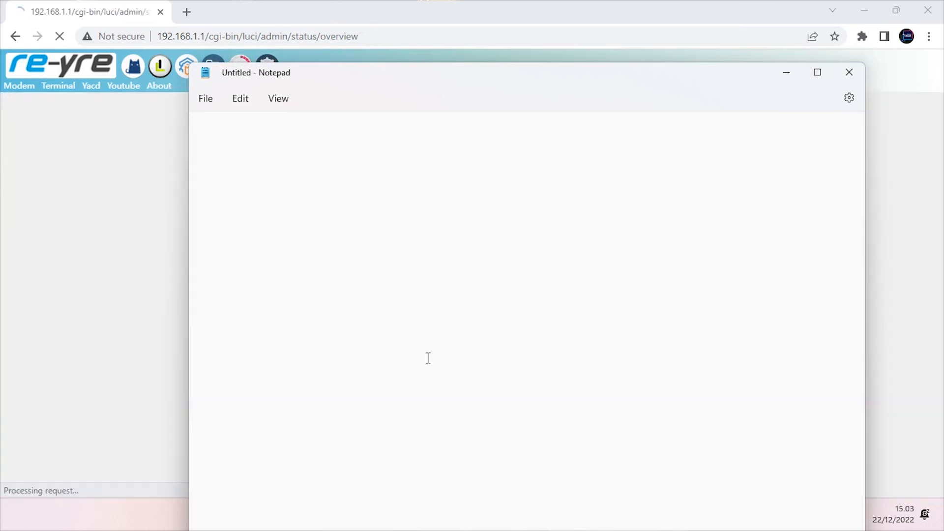
Maximize Notepad and write OPENWRT on its first line, starting a new line below
{"action": "double_click", "coordinate": [599, 76]}
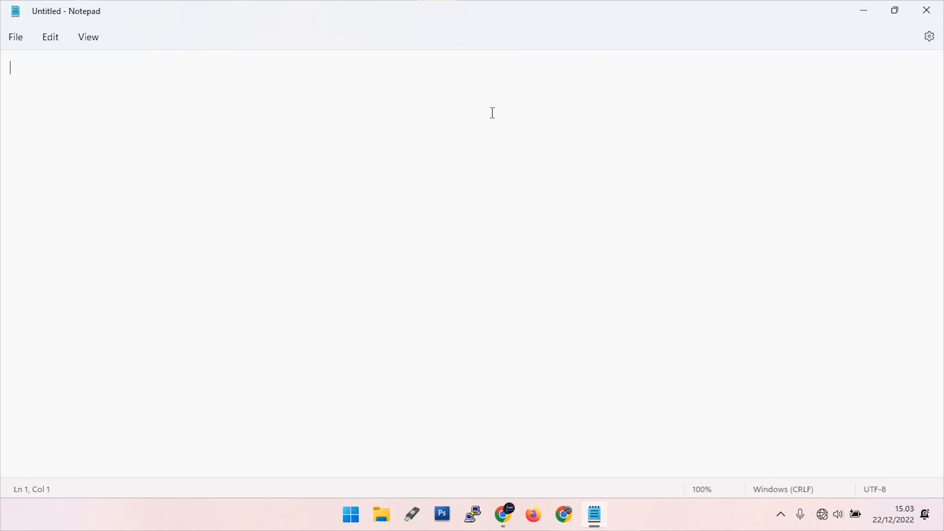
{"action": "type", "text": "opp"}
{"action": "key", "text": "BackSpace"}
{"action": "key", "text": "BackSpace"}
{"action": "type", "text": "o"}
{"action": "key", "text": "BackSpace"}
{"action": "type", "text": "PENWRT"}
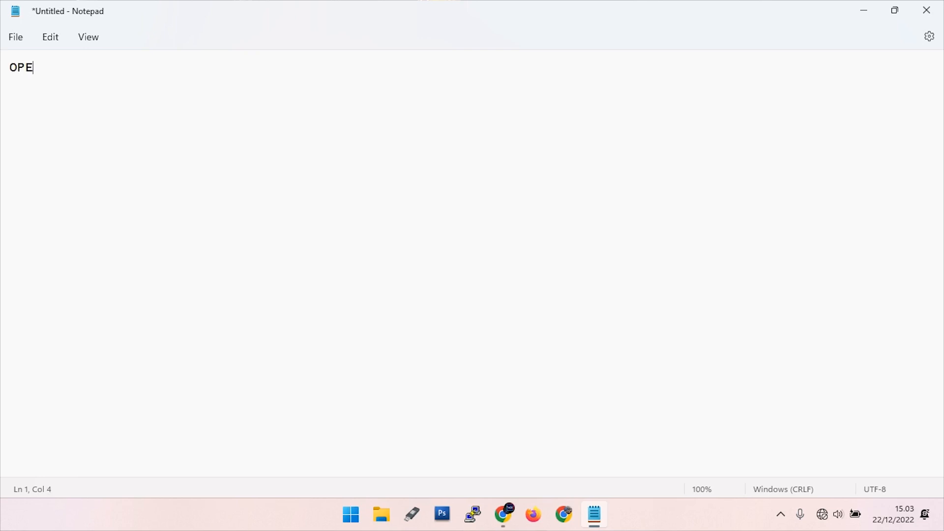
{"action": "key", "text": "Return"}
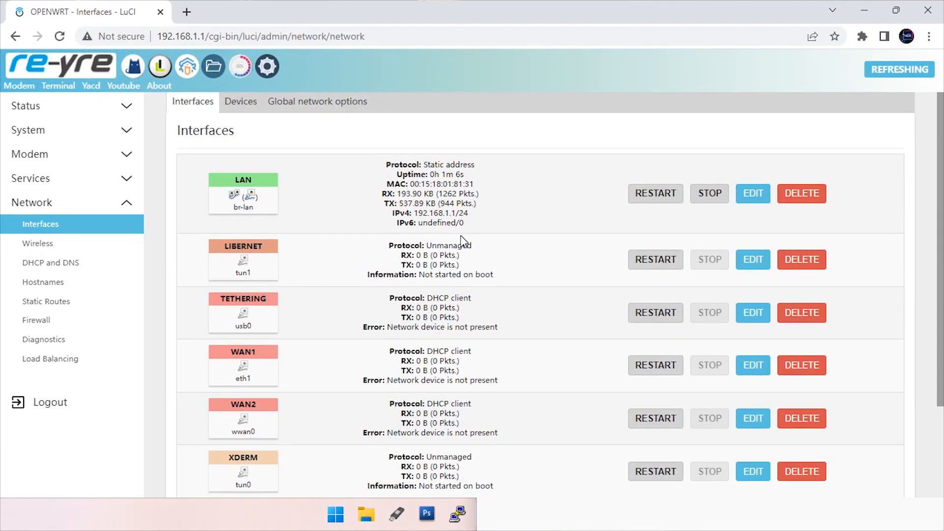
Show LuCI's Devices tab (br-lan, eth0, utun) and bring the OPENWRT note back beside it
{"action": "scroll", "coordinate": [320, 264], "scroll_direction": "down", "scroll_amount": 3}
{"action": "scroll", "coordinate": [338, 403], "scroll_direction": "up", "scroll_amount": 3}
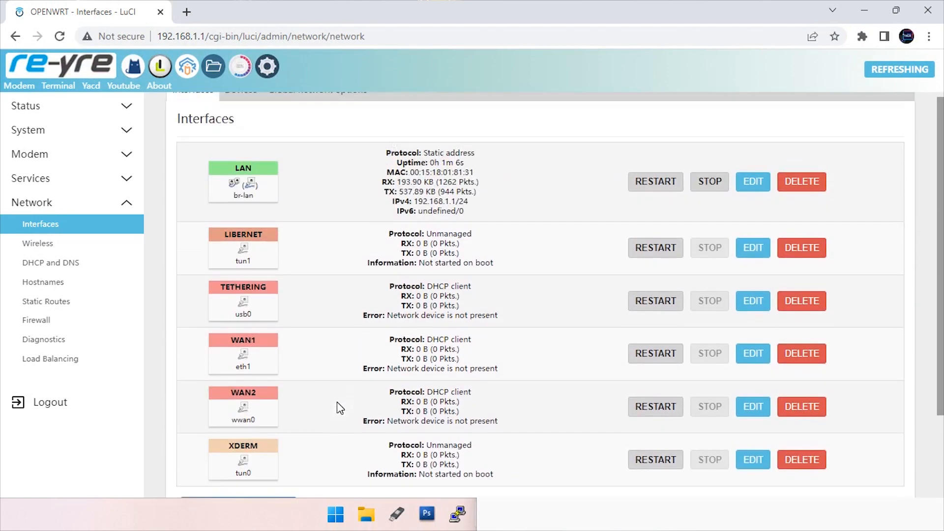
{"action": "scroll", "coordinate": [332, 394], "scroll_direction": "down", "scroll_amount": 3}
{"action": "scroll", "coordinate": [323, 342], "scroll_direction": "up", "scroll_amount": 3}
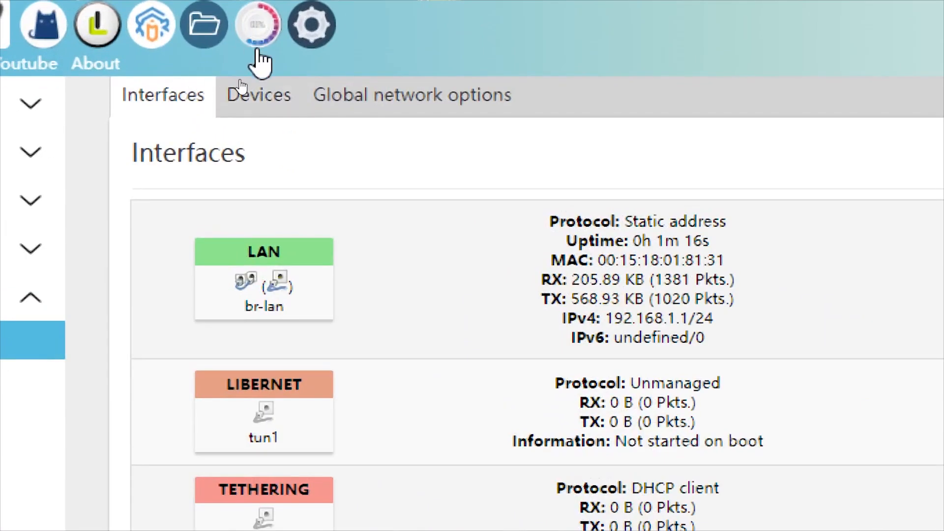
{"action": "left_click", "coordinate": [234, 104]}
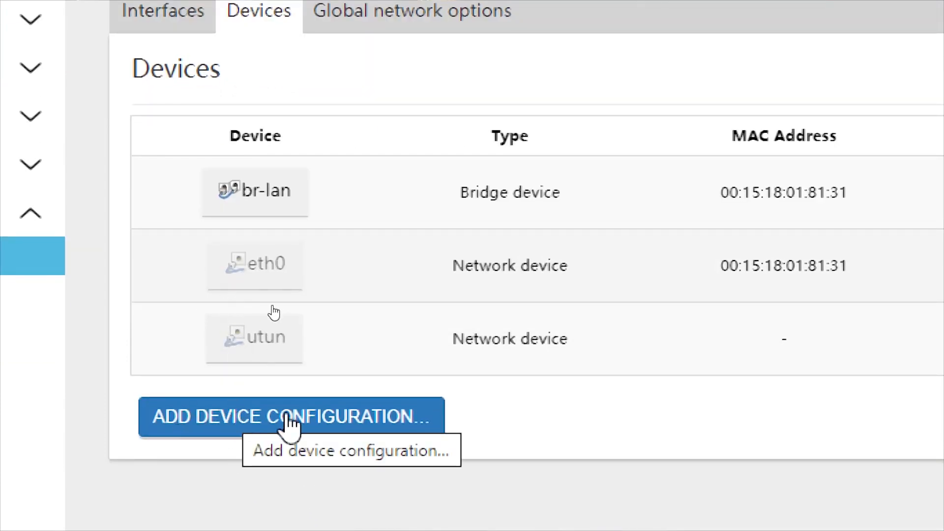
{"action": "key", "text": "super"}
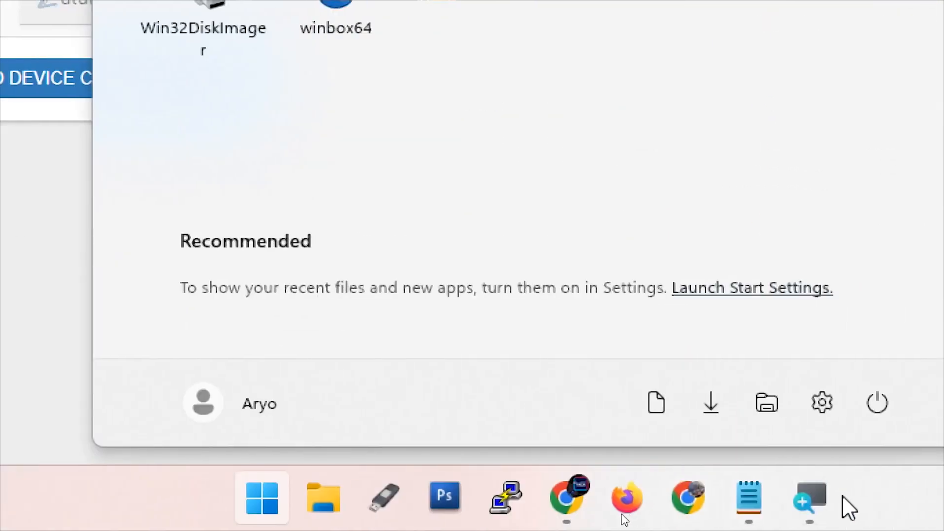
{"action": "left_click", "coordinate": [931, 502]}
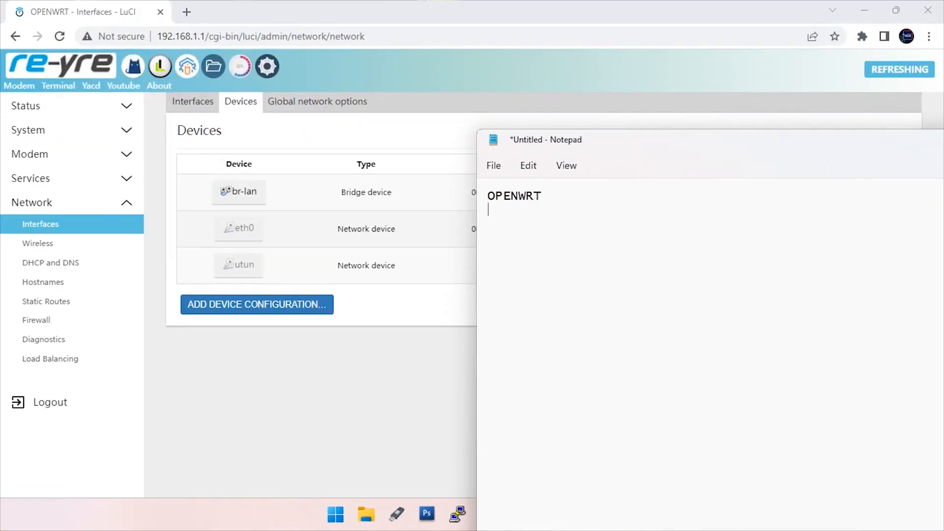
Add eth0.3 as line 2 and 'eth0 openwrt ID 3' as line 3 of the note
{"action": "type", "text": "eth0"}
{"action": "type", "text": ".3"}
{"action": "left_click", "coordinate": [599, 210]}
{"action": "key", "text": "Return"}
{"action": "type", "text": "eth0 openwrt "}
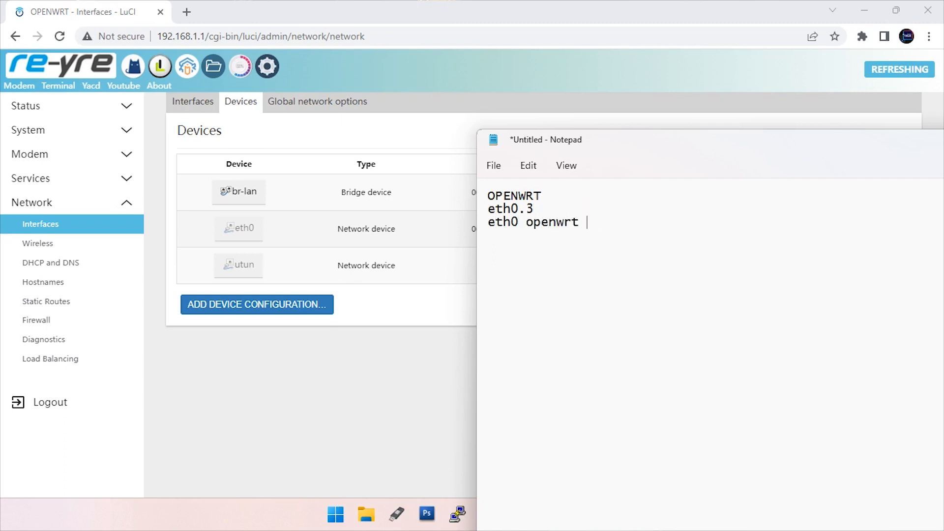
{"action": "type", "text": "ID 3"}
Highlight eth0.3 to point it out, then place the cursor at the start of line 3
{"action": "left_click_drag", "start_coordinate": [533, 208], "coordinate": [487, 210]}
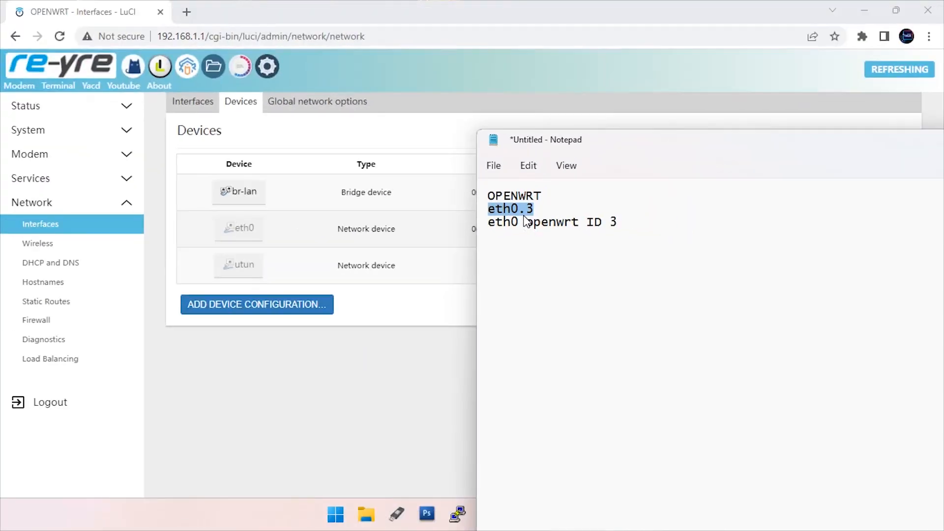
{"action": "left_click", "coordinate": [641, 233]}
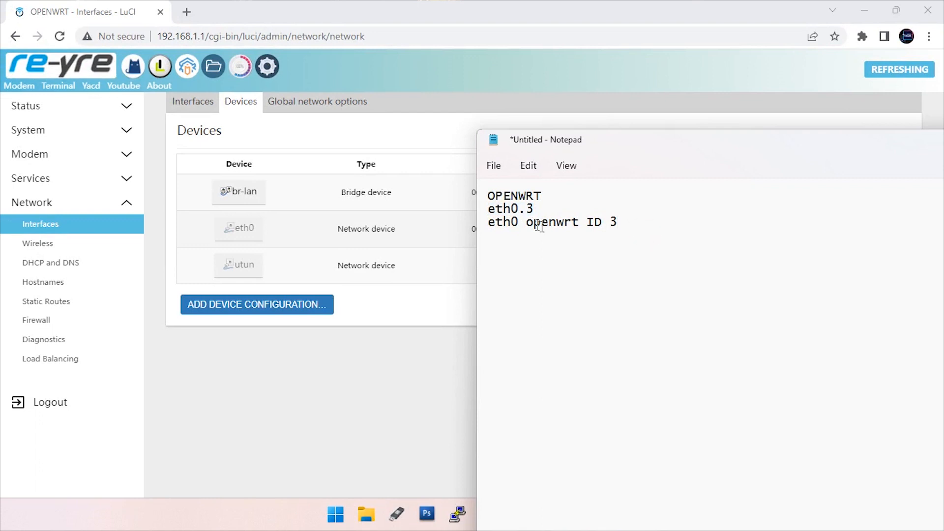
{"action": "left_click", "coordinate": [491, 225], "text": "shift"}
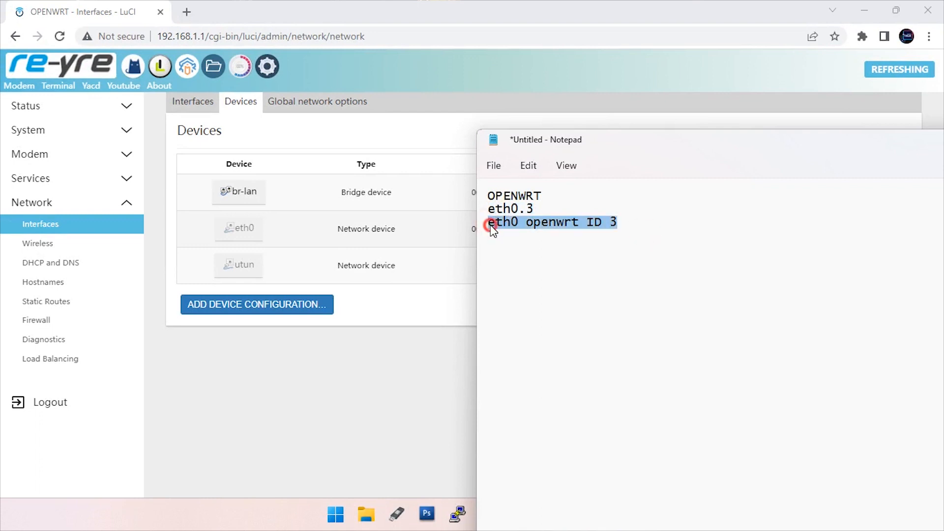
{"action": "left_click", "coordinate": [491, 225]}
Comment out line 3 with #, then add a VLAN ID list: ID 3 MODEM LAN 3, ID 4 TRUNK
{"action": "type", "text": "#"}
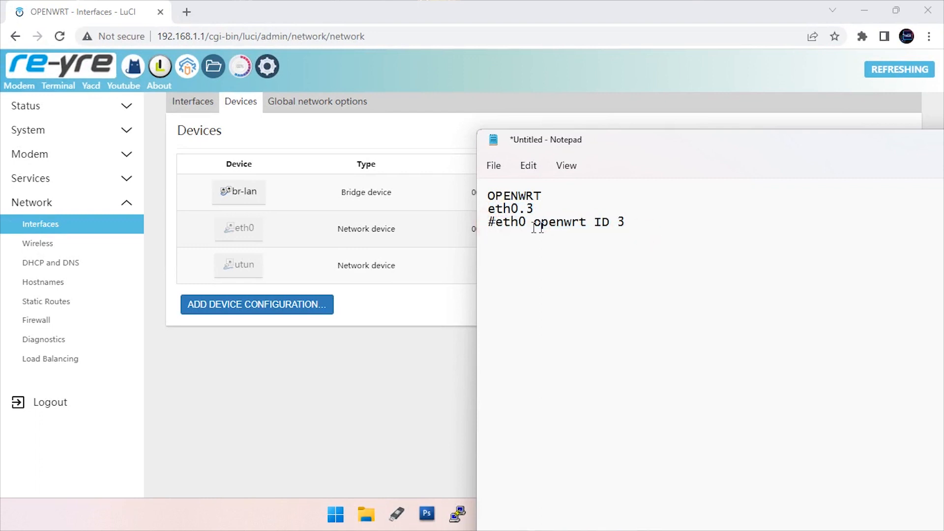
{"action": "left_click", "coordinate": [633, 220]}
{"action": "key", "text": "Return"}
{"action": "key", "text": "Return"}
{"action": "key", "text": "Return"}
{"action": "type", "text": "VLAN ID"}
{"action": "key", "text": "Return"}
{"action": "type", "text": "ID 3 MODE"}
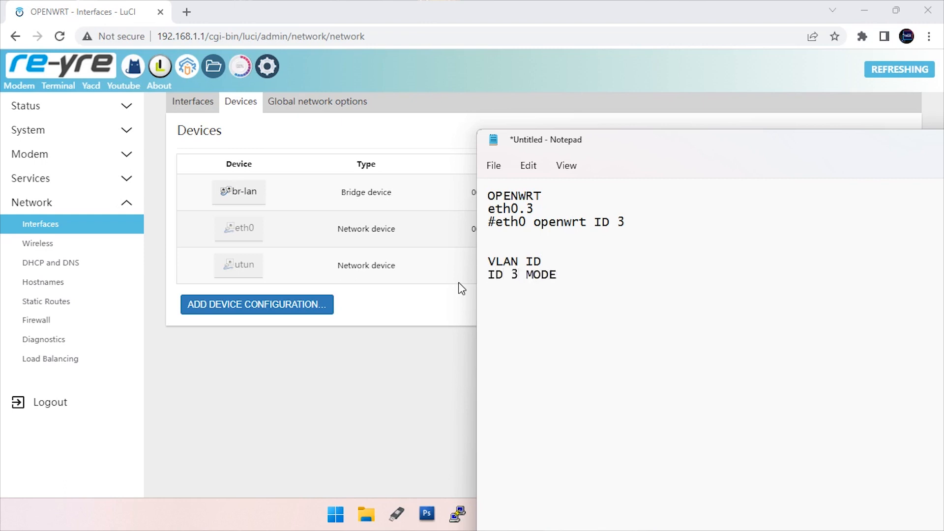
{"action": "type", "text": "M LAN 3"}
{"action": "key", "text": "Return"}
{"action": "type", "text": "ID 4 TRUNK/"}
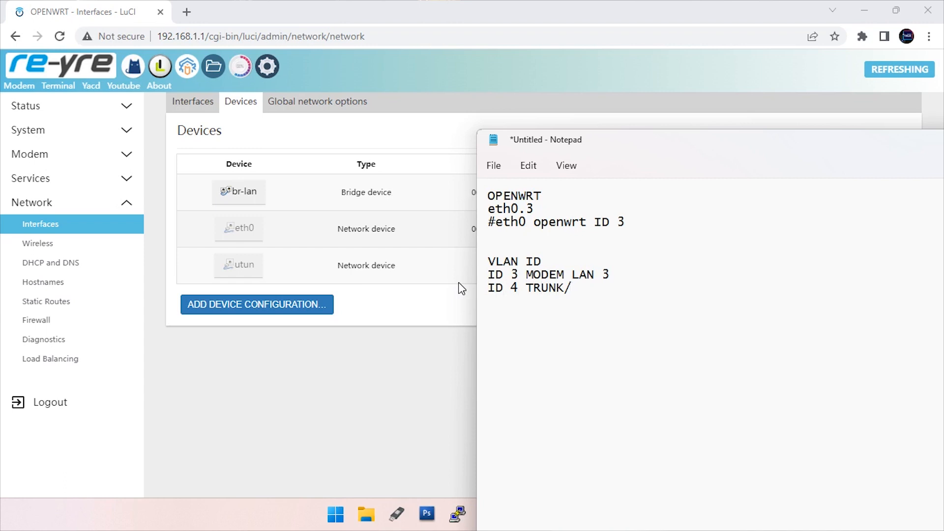
{"action": "key", "text": "BackSpace"}
{"action": "type", "text": "LAN 4"}
Type 'LAN 1,2, DAN WIFI' on a new line below the VLAN list
{"action": "key", "text": "Return"}
{"action": "type", "text": "L"}
{"action": "key", "text": "BackSpace"}
{"action": "key", "text": "Return"}
{"action": "type", "text": ";A"}
{"action": "key", "text": "BackSpace"}
{"action": "key", "text": "BackSpace"}
{"action": "type", "text": "LAN 1,"}
{"action": "key", "text": "BackSpace"}
{"action": "type", "text": "2 , DAN W"}
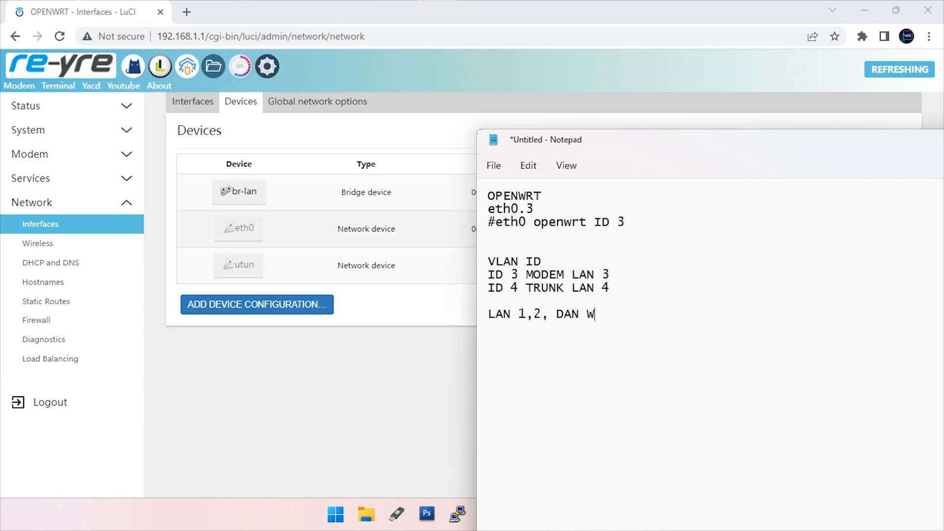
{"action": "type", "text": "IFI ID2"}
{"action": "key", "text": "BackSpace"}
{"action": "key", "text": "BackSpace"}
{"action": "key", "text": "BackSpace"}
Prefix that line with 'ID 2 DIGUNAKAN'
{"action": "left_click", "coordinate": [565, 288]}
{"action": "key", "text": "Down"}
{"action": "key", "text": "Down"}
{"action": "key", "text": "Left"}
{"action": "type", "text": "ID 2 "}
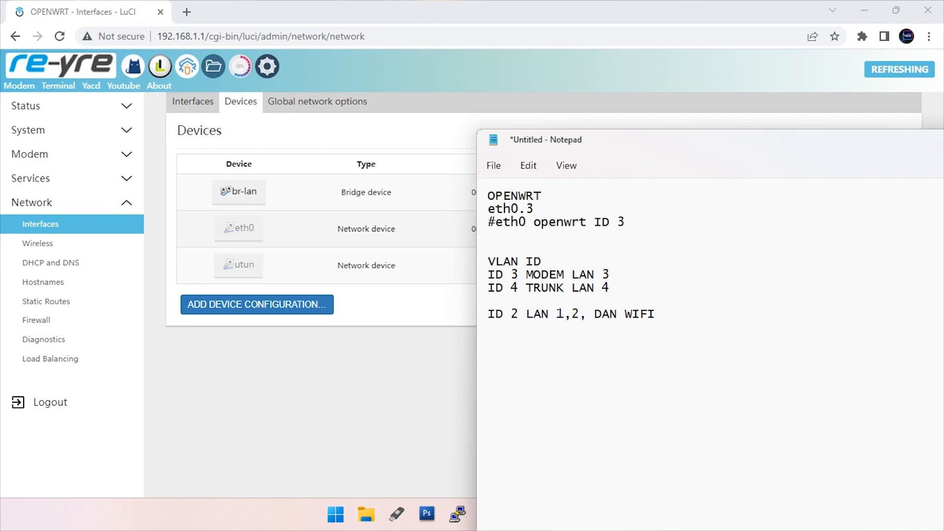
{"action": "type", "text": "DIGUNAKAN"}
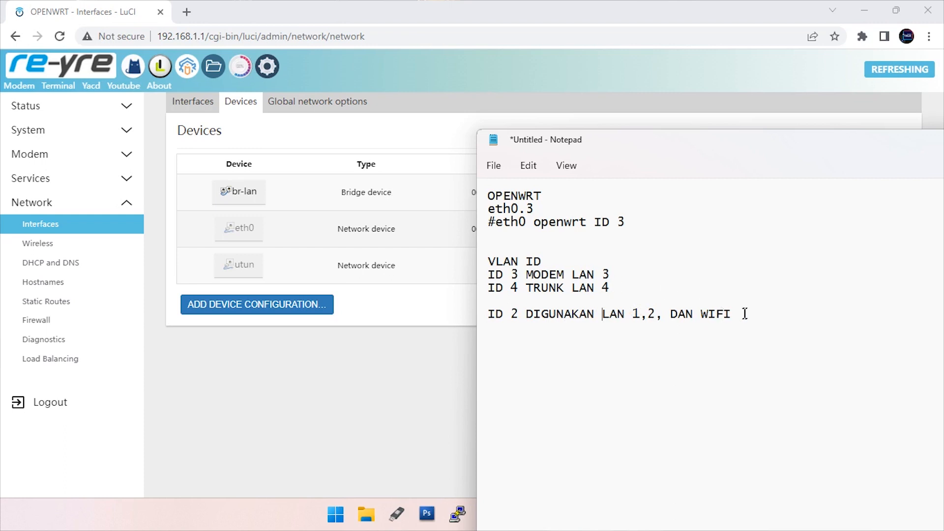
Highlight LAN 1,2, DAN WIFI, eth0.3 and OPENWRT in the note, then begin adding a LuCI device
{"action": "left_click_drag", "start_coordinate": [732, 315], "coordinate": [603, 315]}
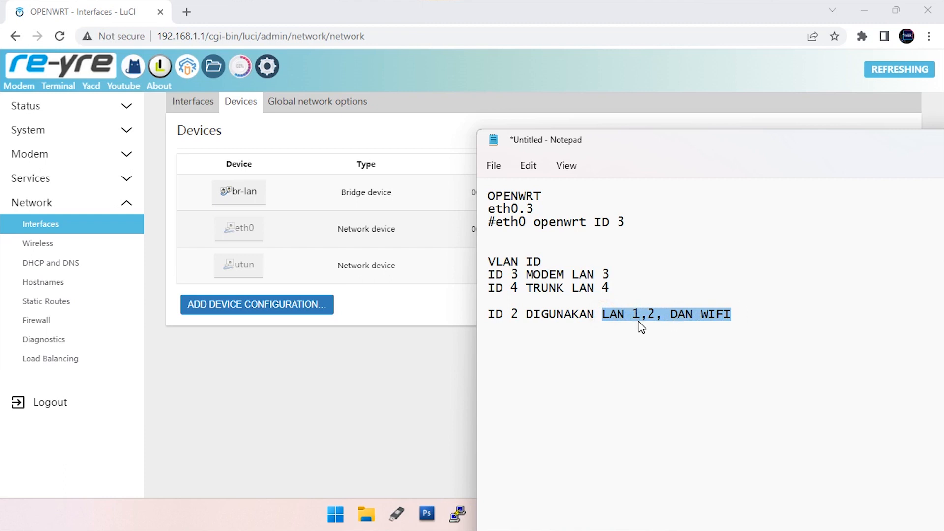
{"action": "left_click", "coordinate": [745, 312]}
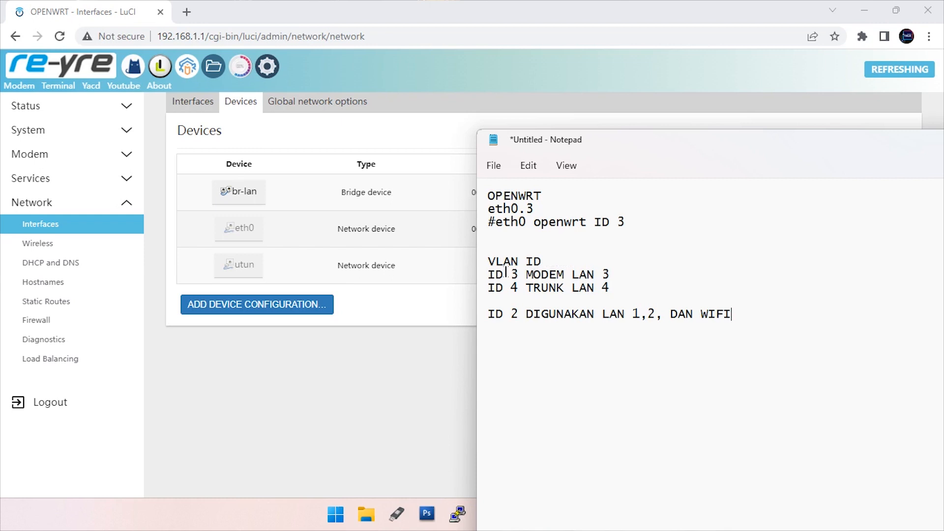
{"action": "left_click", "coordinate": [623, 270]}
{"action": "left_click_drag", "start_coordinate": [539, 210], "coordinate": [481, 213]}
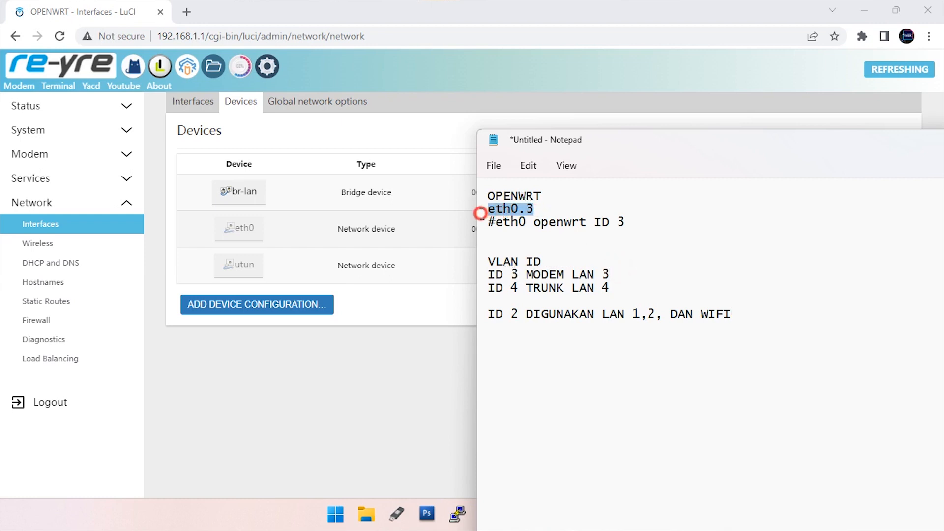
{"action": "left_click", "coordinate": [617, 273]}
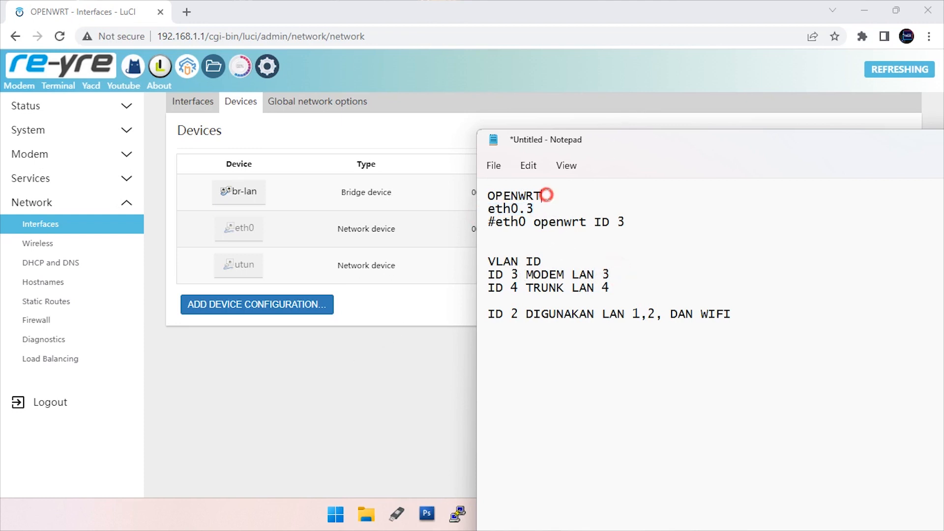
{"action": "left_click_drag", "start_coordinate": [543, 196], "coordinate": [474, 189]}
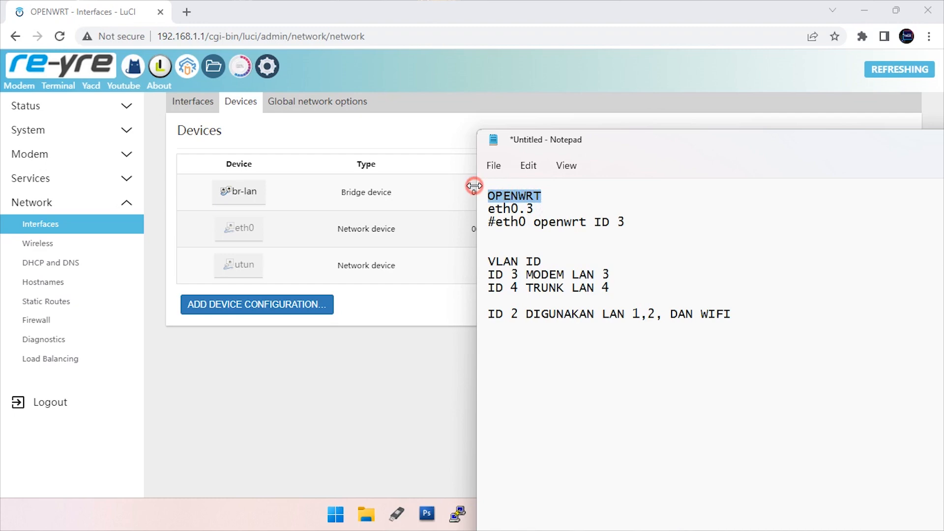
{"action": "left_click", "coordinate": [219, 313]}
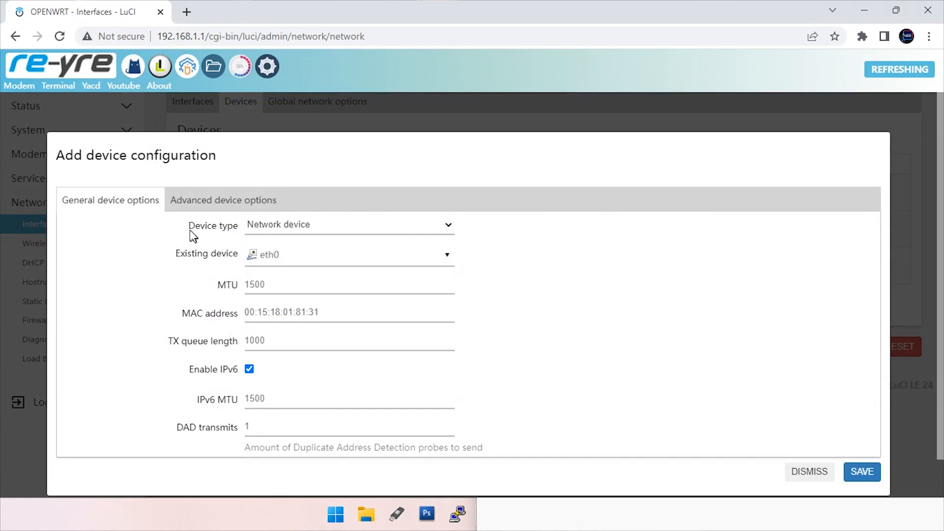
Set the new device to VLAN (802.1q) on base device eth0 with VLAN ID 3
{"action": "triple_click", "coordinate": [204, 227]}
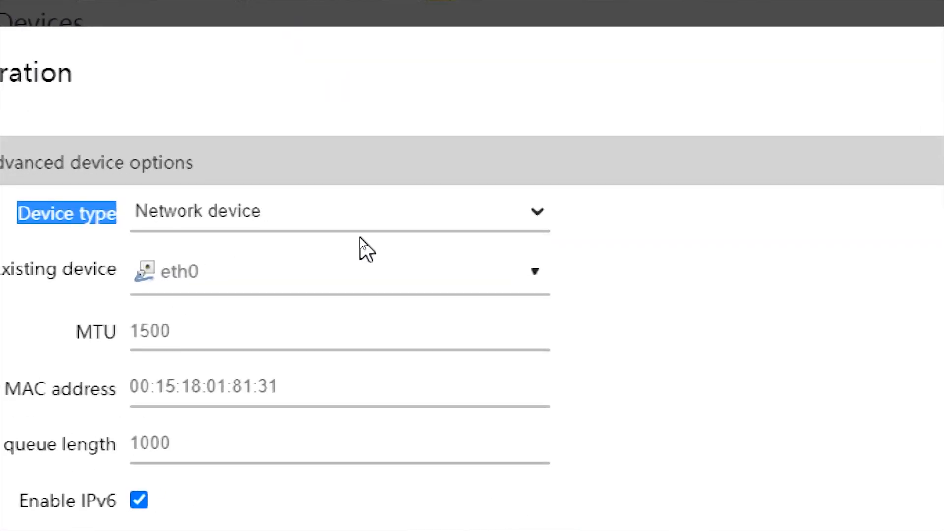
{"action": "left_click", "coordinate": [314, 231]}
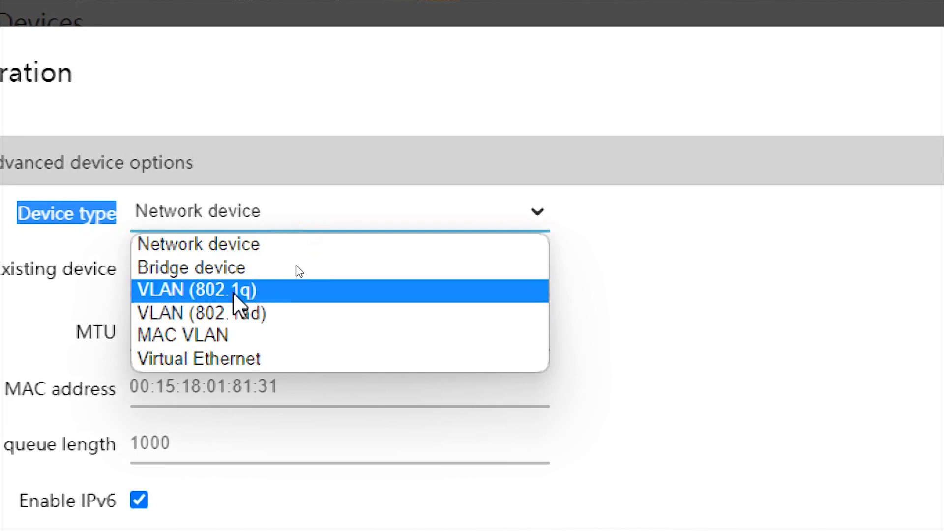
{"action": "left_click", "coordinate": [263, 293]}
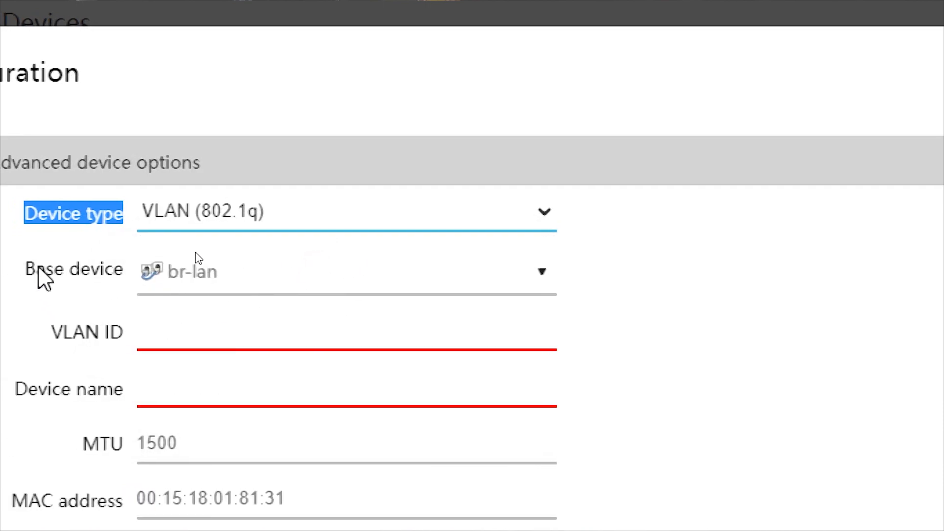
{"action": "left_click", "coordinate": [321, 257]}
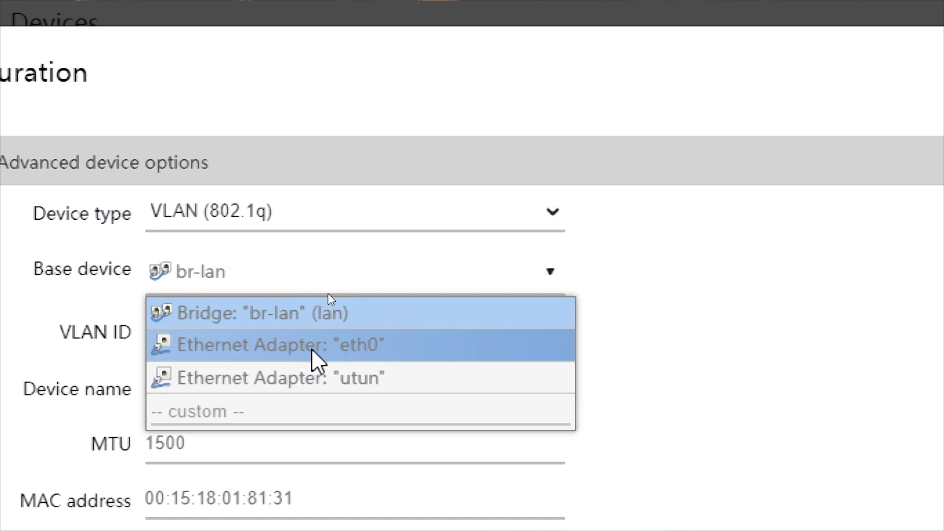
{"action": "left_click", "coordinate": [386, 350]}
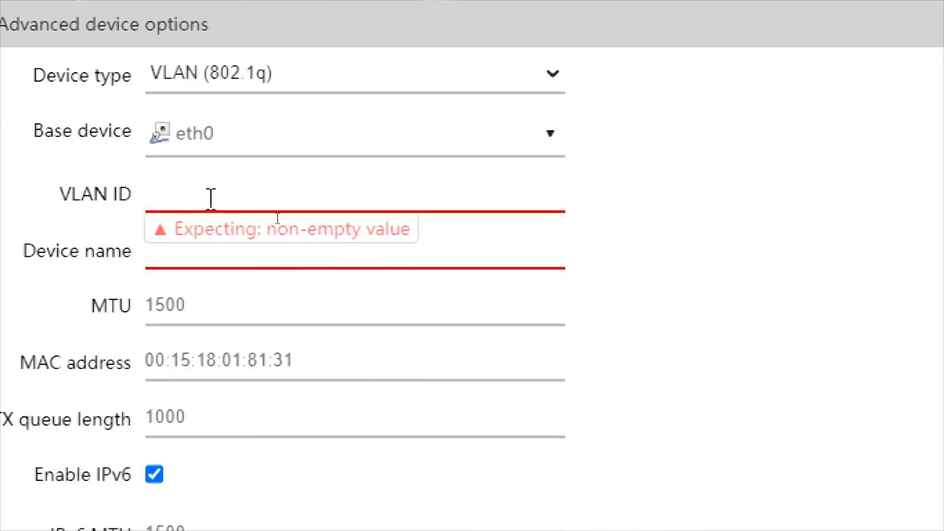
{"action": "left_click", "coordinate": [277, 356]}
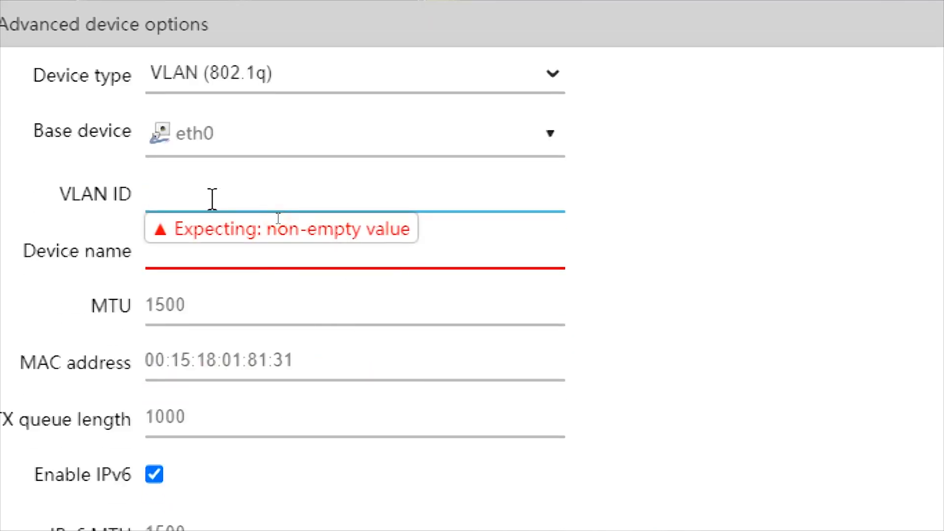
{"action": "type", "text": "3"}
Disable IPv6 for the eth0.3 device and save it
{"action": "left_click_drag", "start_coordinate": [275, 251], "coordinate": [151, 264]}
{"action": "double_click", "coordinate": [445, 332]}
{"action": "double_click", "coordinate": [450, 262]}
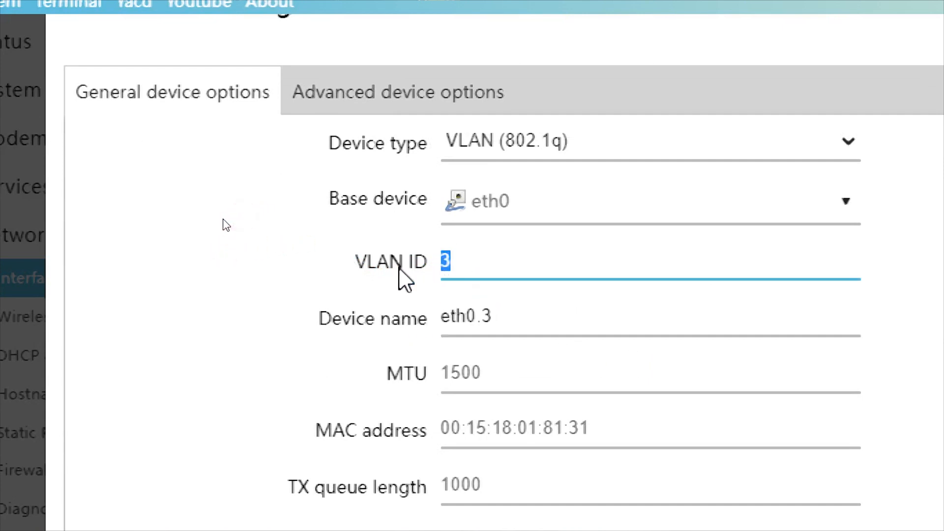
{"action": "scroll", "coordinate": [422, 248], "scroll_direction": "down", "scroll_amount": 1}
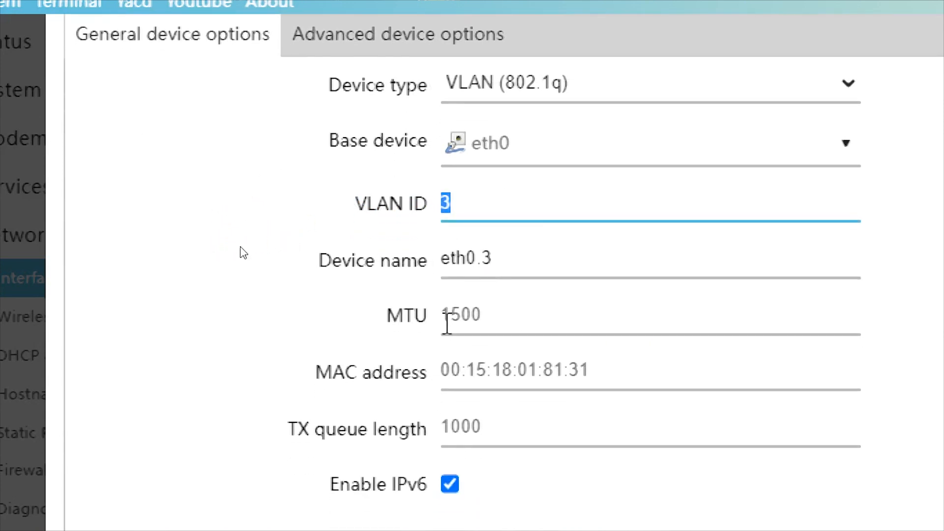
{"action": "left_click_drag", "start_coordinate": [491, 265], "coordinate": [438, 283]}
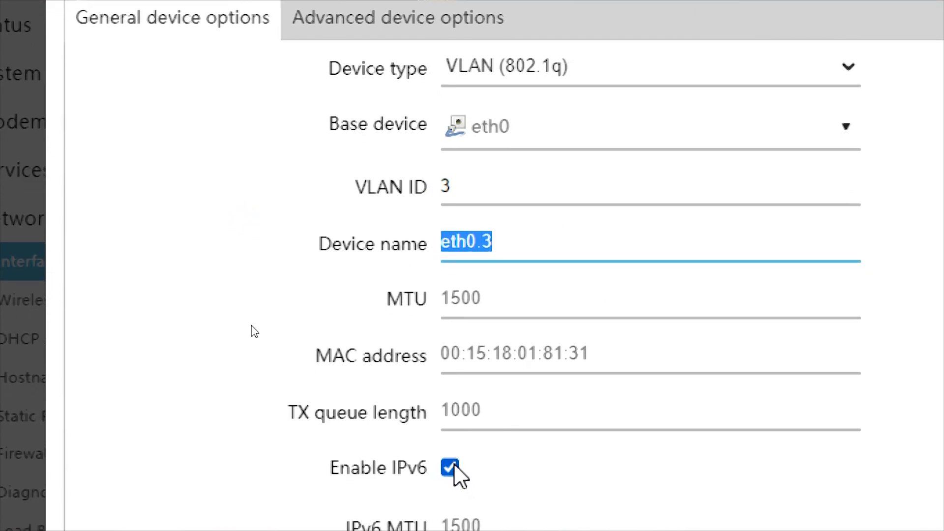
{"action": "left_click", "coordinate": [449, 466]}
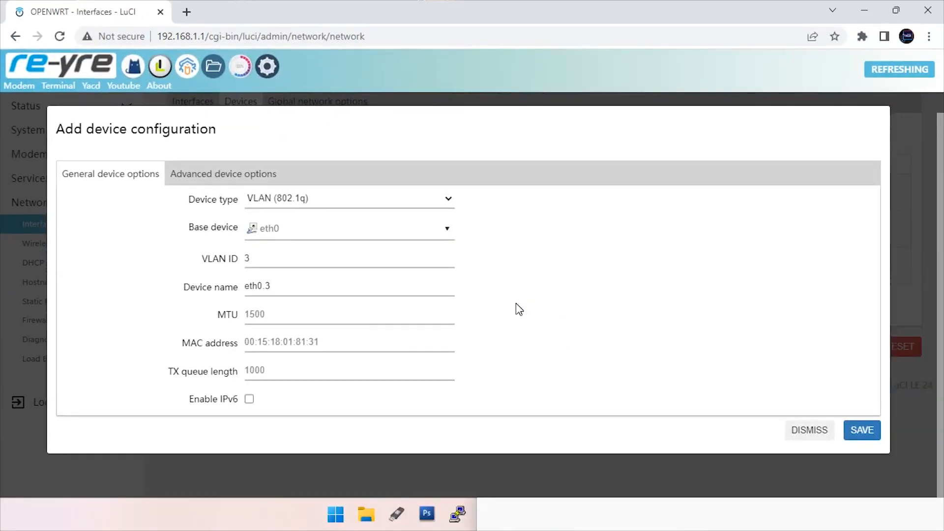
{"action": "left_click", "coordinate": [863, 431]}
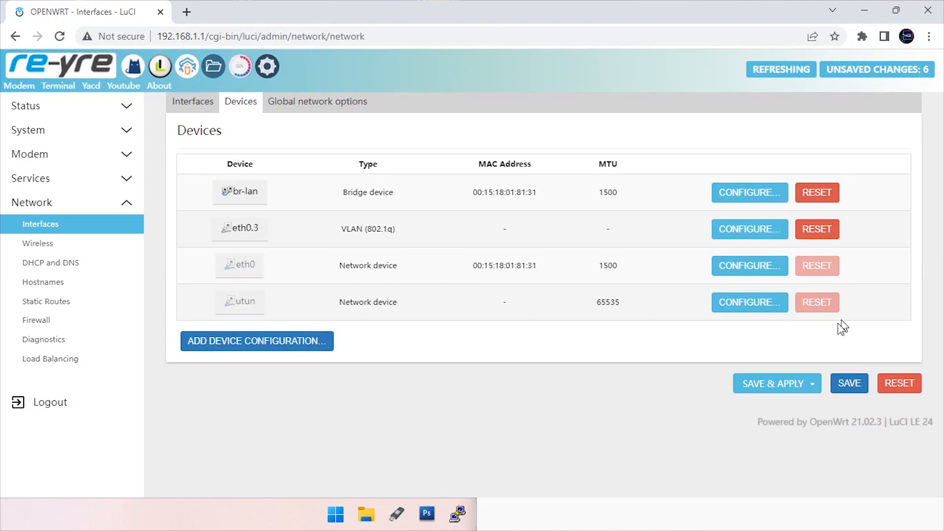
Save & Apply the eth0.3 device changes and go to the Interfaces list
{"action": "left_click", "coordinate": [772, 387]}
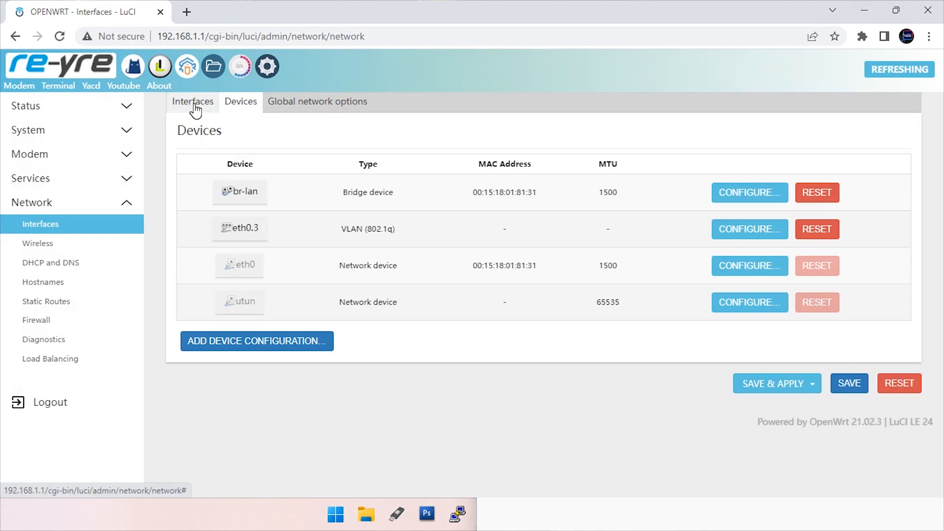
{"action": "left_click", "coordinate": [195, 105]}
{"action": "scroll", "coordinate": [287, 295], "scroll_direction": "down", "scroll_amount": 2}
Start a new interface, enter a name, and choose DHCP client protocol on device eth0.3
{"action": "left_click", "coordinate": [236, 414]}
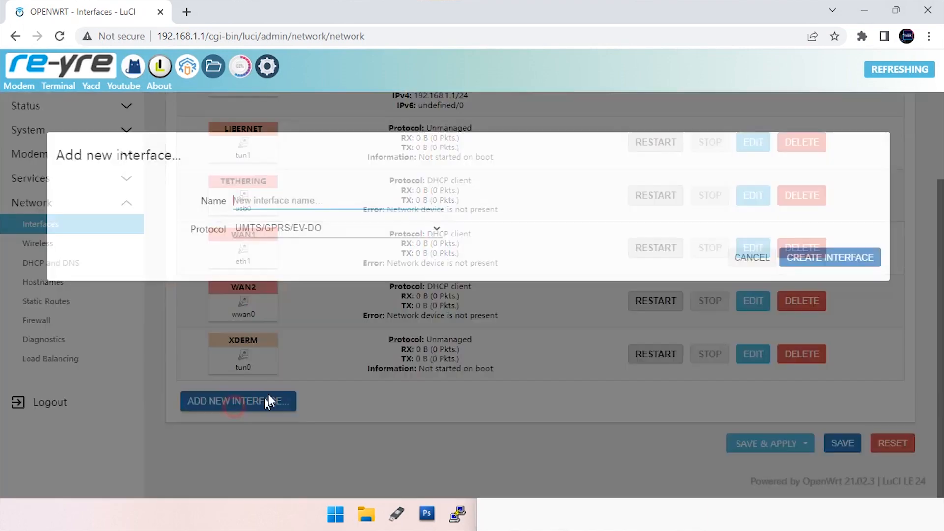
{"action": "left_click", "coordinate": [336, 202]}
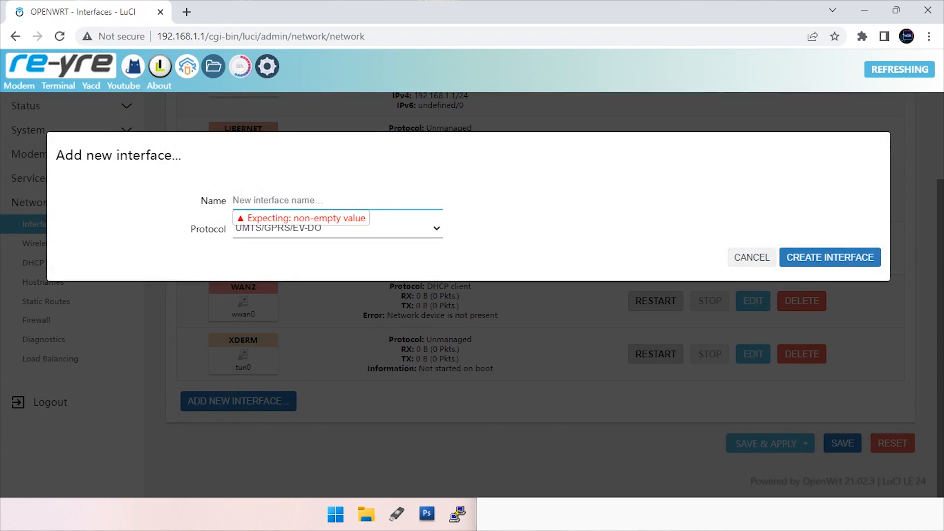
{"action": "type", "text": "VLAN"}
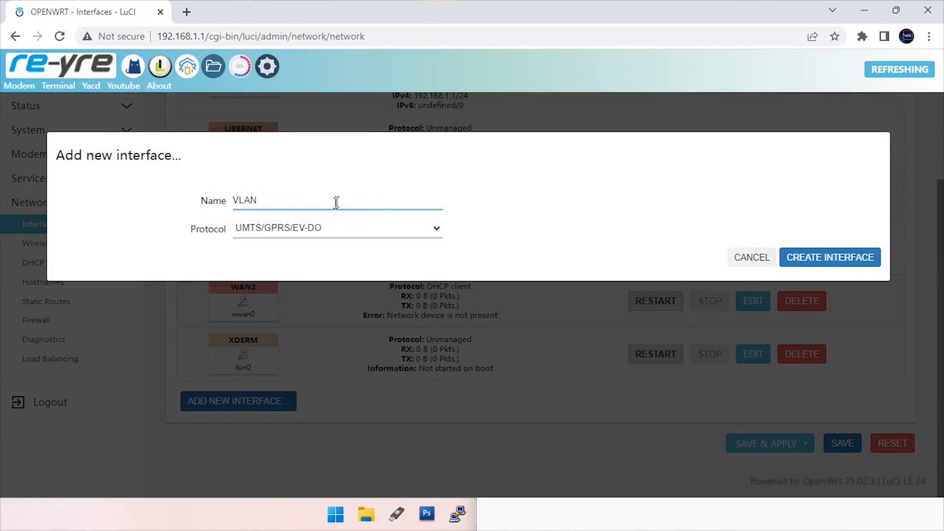
{"action": "type", "text": "-"}
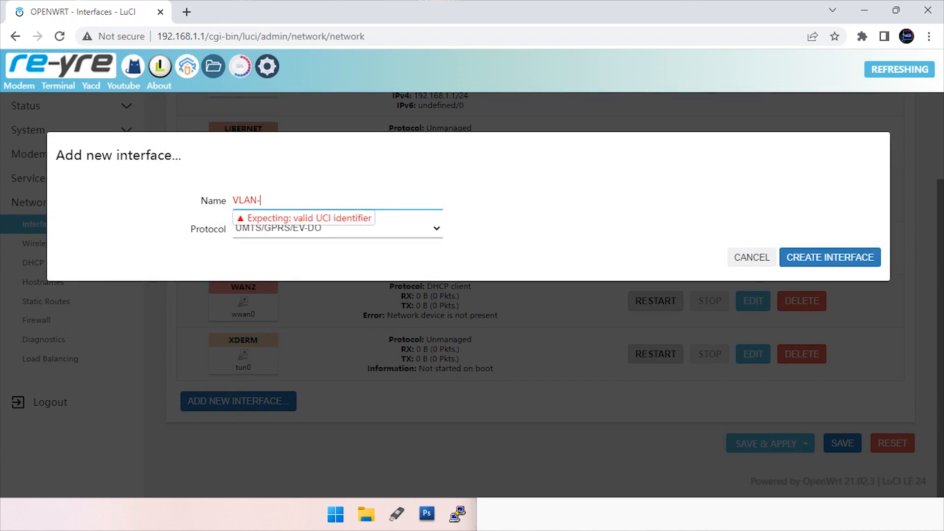
{"action": "type", "text": "MOD"}
{"action": "key", "text": "BackSpace"}
{"action": "key", "text": "BackSpace"}
{"action": "key", "text": "BackSpace"}
{"action": "key", "text": "BackSpace"}
{"action": "key", "text": "BackSpace"}
{"action": "key", "text": "BackSpace"}
{"action": "key", "text": "BackSpace"}
{"action": "key", "text": "BackSpace"}
{"action": "type", "text": "MODEM-VL"}
{"action": "left_click", "coordinate": [235, 233]}
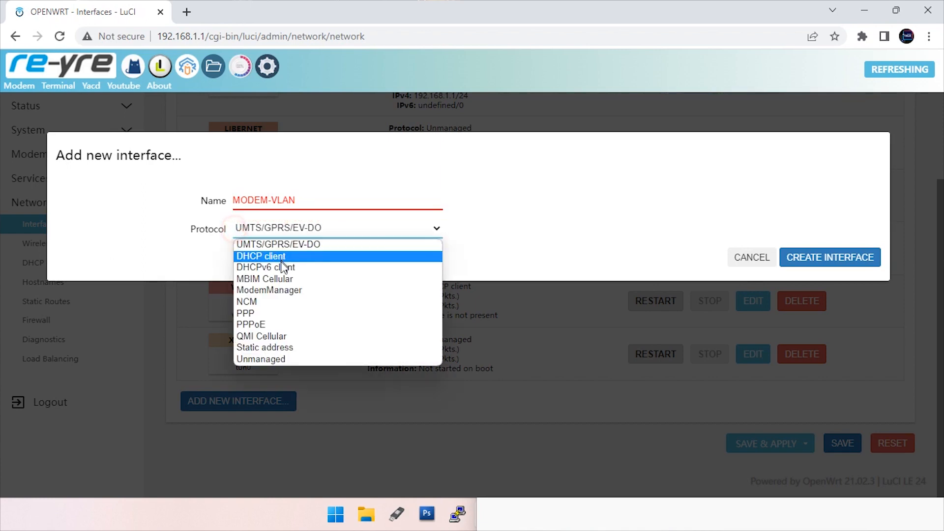
{"action": "left_click", "coordinate": [289, 257]}
{"action": "left_click", "coordinate": [289, 259]}
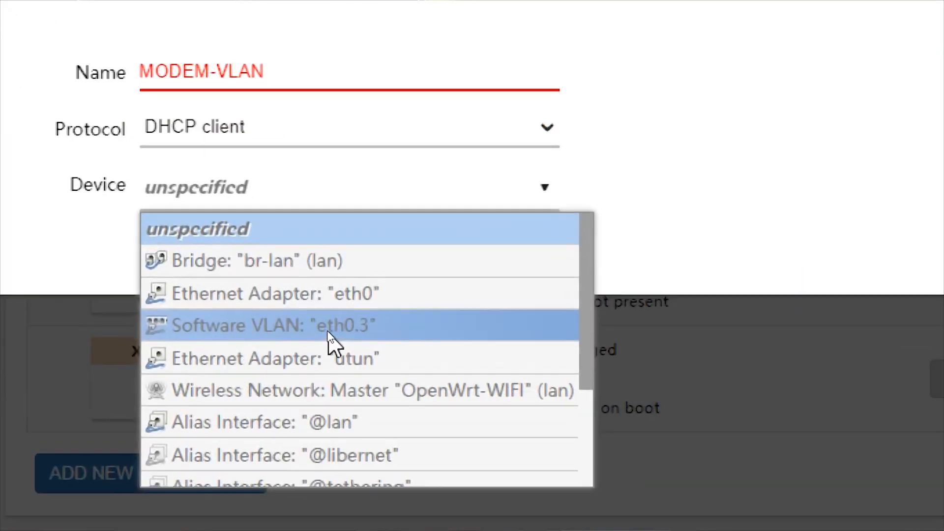
{"action": "left_click", "coordinate": [361, 325]}
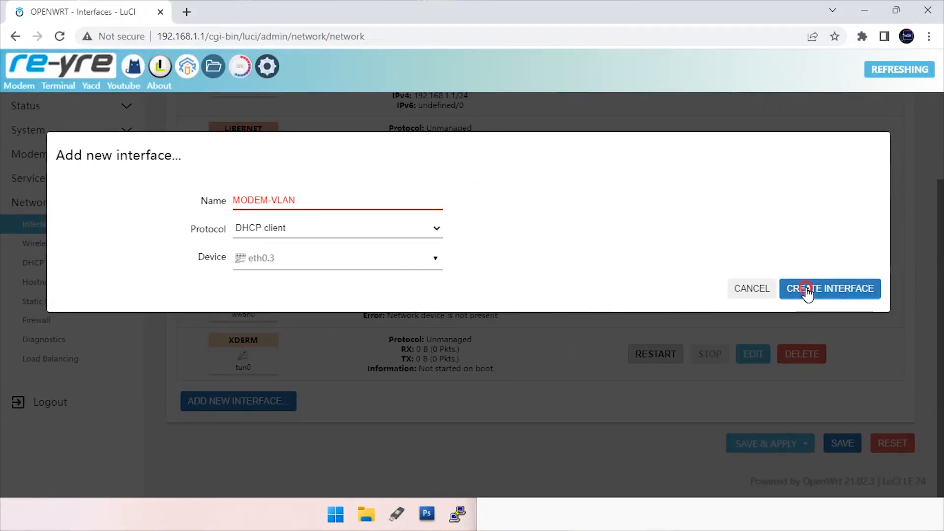
Correct the rejected name to VLAN and create the interface
{"action": "left_click", "coordinate": [809, 293]}
{"action": "mouse_move", "coordinate": [329, 201]}
{"action": "left_click", "coordinate": [272, 199]}
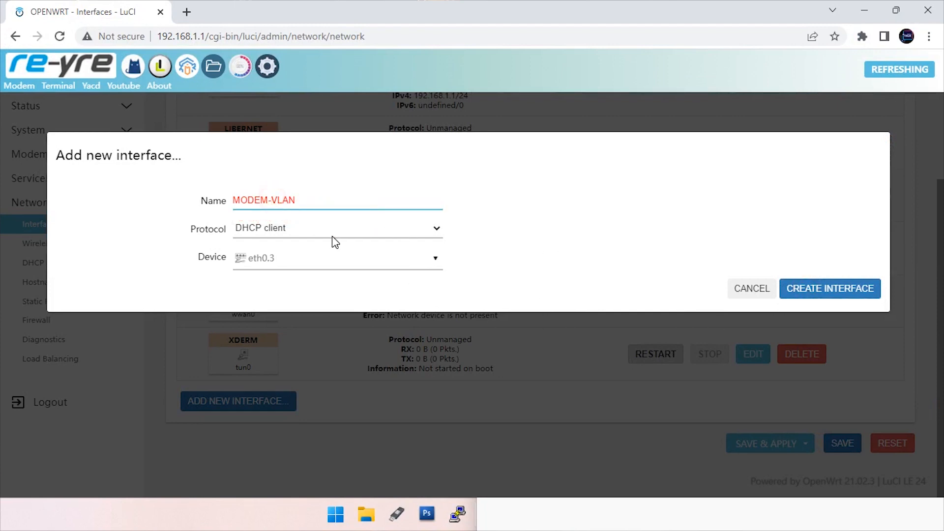
{"action": "key", "text": "BackSpace"}
{"action": "key", "text": "BackSpace"}
{"action": "key", "text": "BackSpace"}
{"action": "key", "text": "BackSpace"}
{"action": "key", "text": "BackSpace"}
{"action": "left_click", "coordinate": [817, 293]}
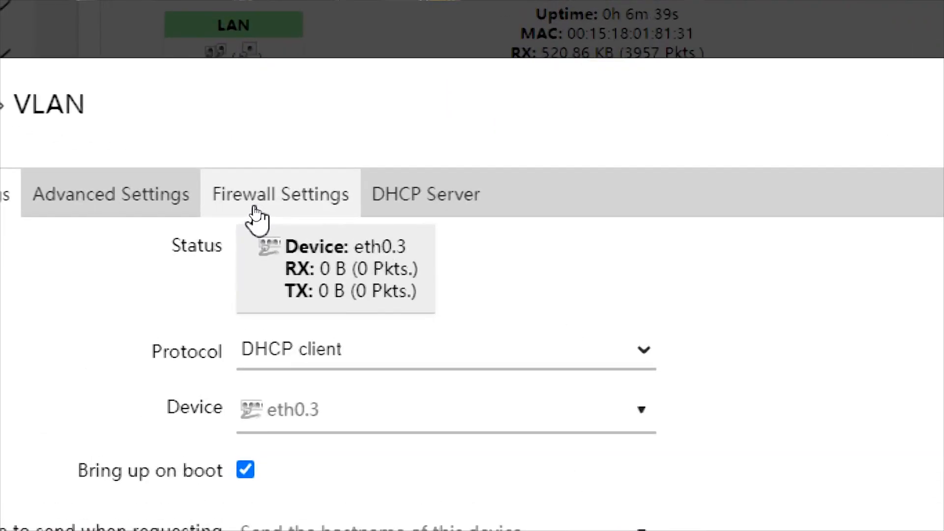
Assign the VLAN interface to the wan firewall zone and save its settings
{"action": "left_click", "coordinate": [254, 206]}
{"action": "left_click", "coordinate": [361, 248]}
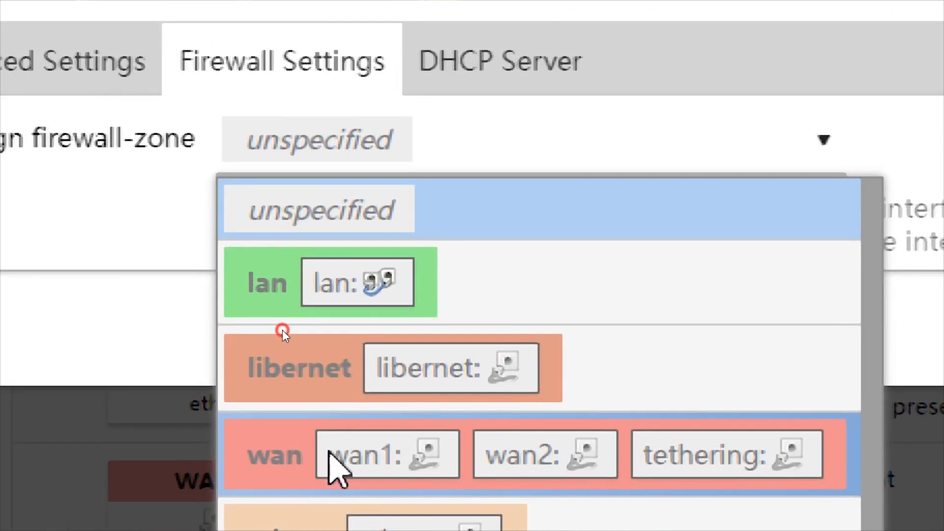
{"action": "left_click", "coordinate": [315, 465]}
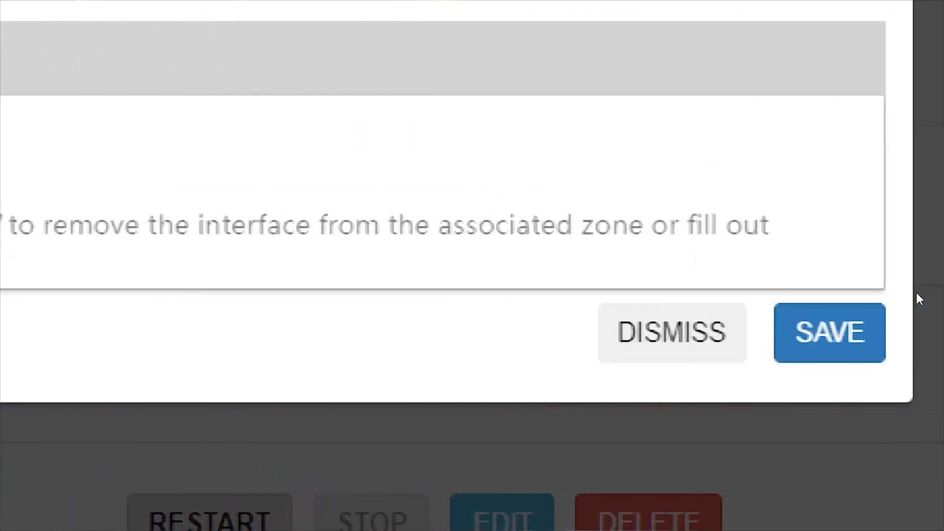
{"action": "left_click", "coordinate": [793, 328]}
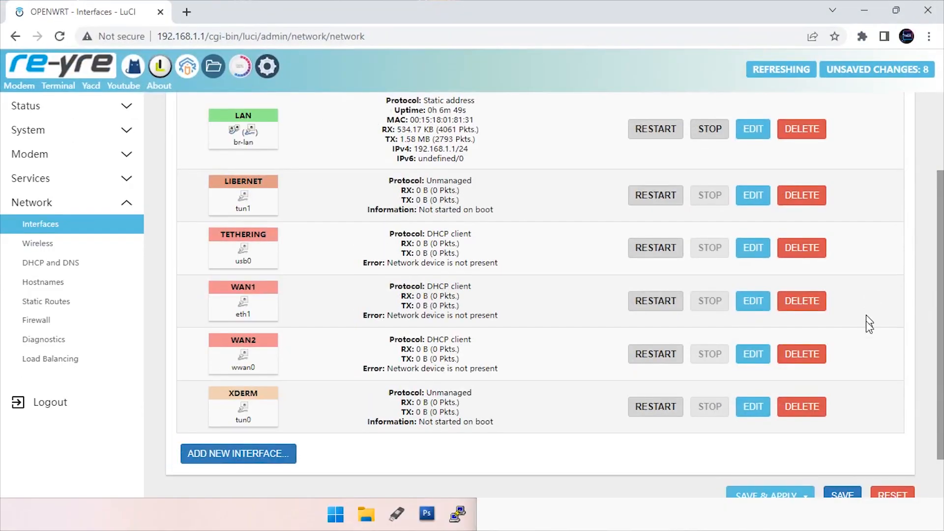
Save & Apply all pending network changes
{"action": "scroll", "coordinate": [864, 322], "scroll_direction": "down", "scroll_amount": 2}
{"action": "scroll", "coordinate": [782, 433], "scroll_direction": "up", "scroll_amount": 2}
{"action": "scroll", "coordinate": [798, 460], "scroll_direction": "down", "scroll_amount": 2}
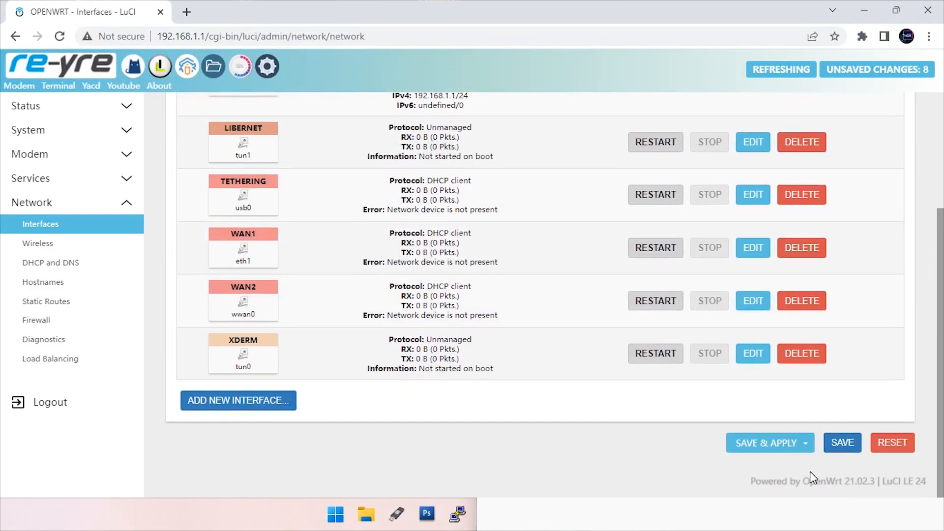
{"action": "left_click", "coordinate": [770, 446]}
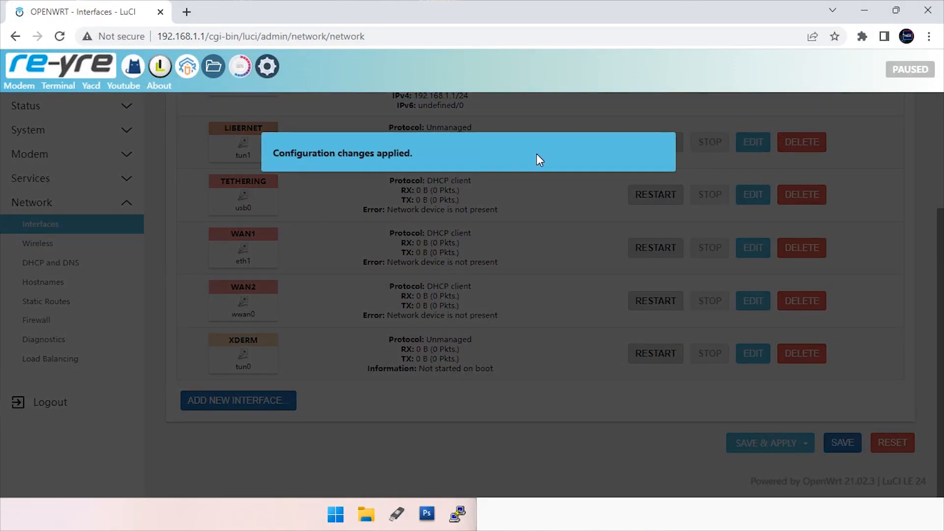
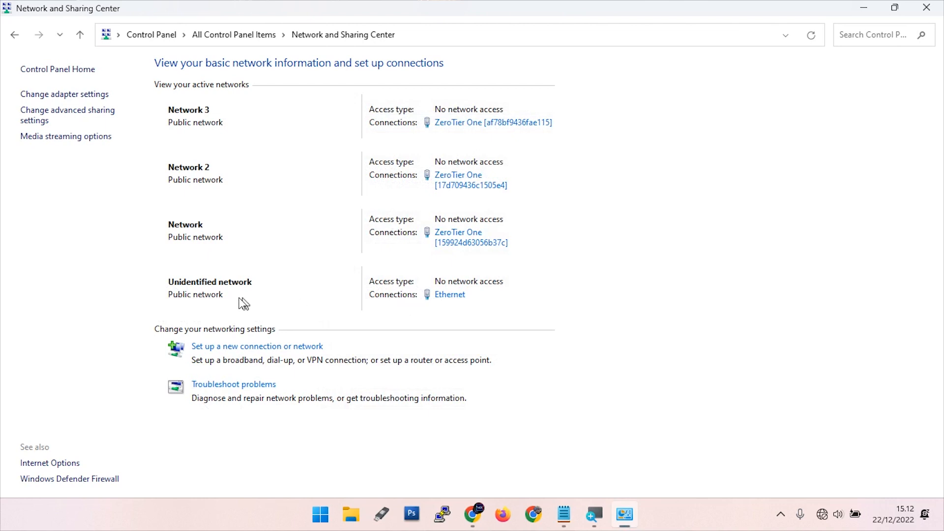
Check that Ethernet details show IPv4 192.168.1.100 with gateway 192.168.1.1, then close all windows
{"action": "left_click", "coordinate": [441, 297]}
{"action": "left_click", "coordinate": [400, 249]}
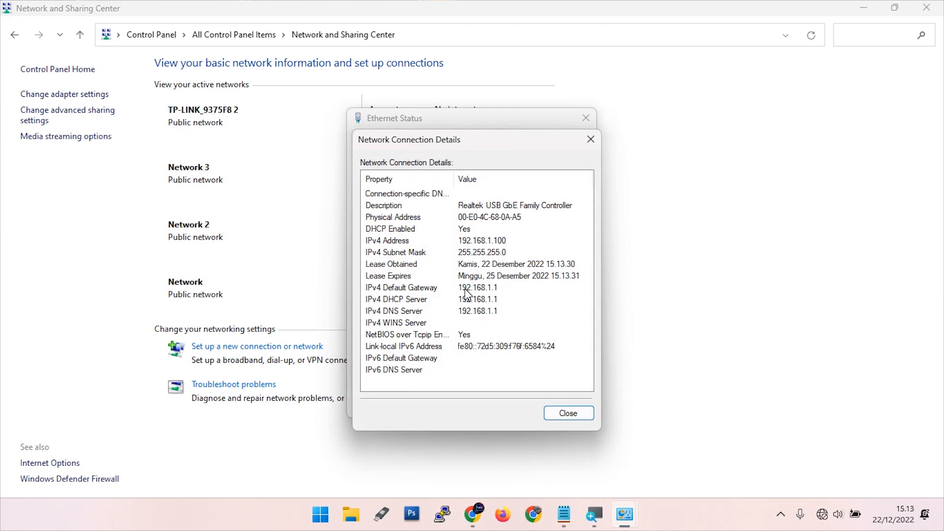
{"action": "left_click", "coordinate": [591, 139]}
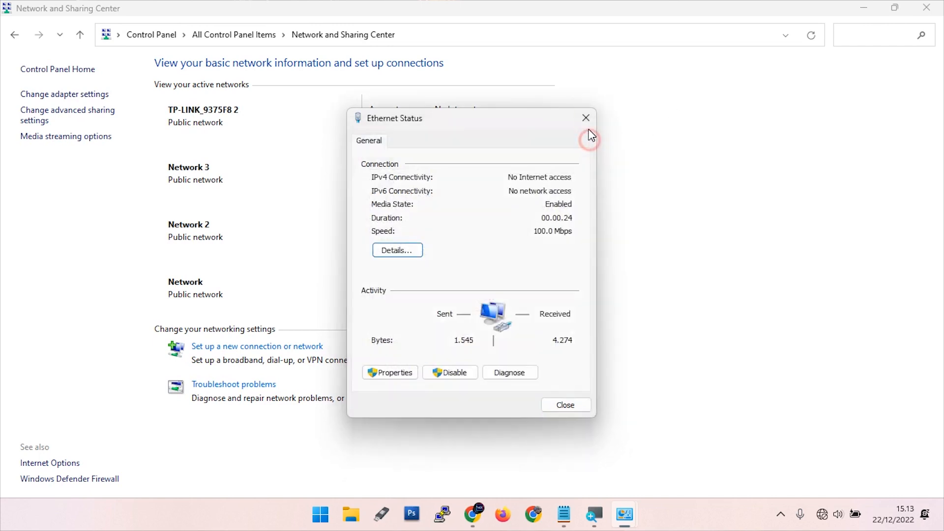
{"action": "left_click", "coordinate": [586, 118]}
{"action": "left_click", "coordinate": [926, 6]}
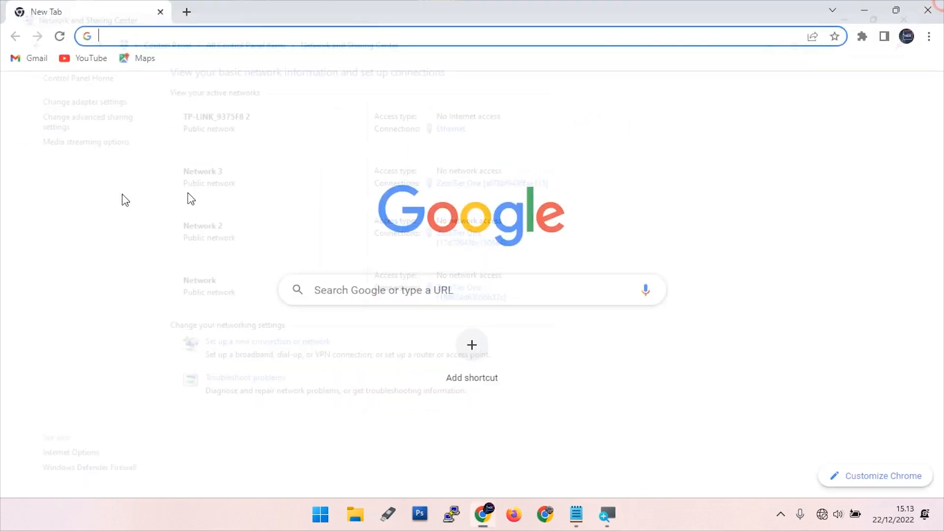
After 192.168.1.1 fails to load, clear Chrome's browsing data from the History page
{"action": "left_click", "coordinate": [227, 35]}
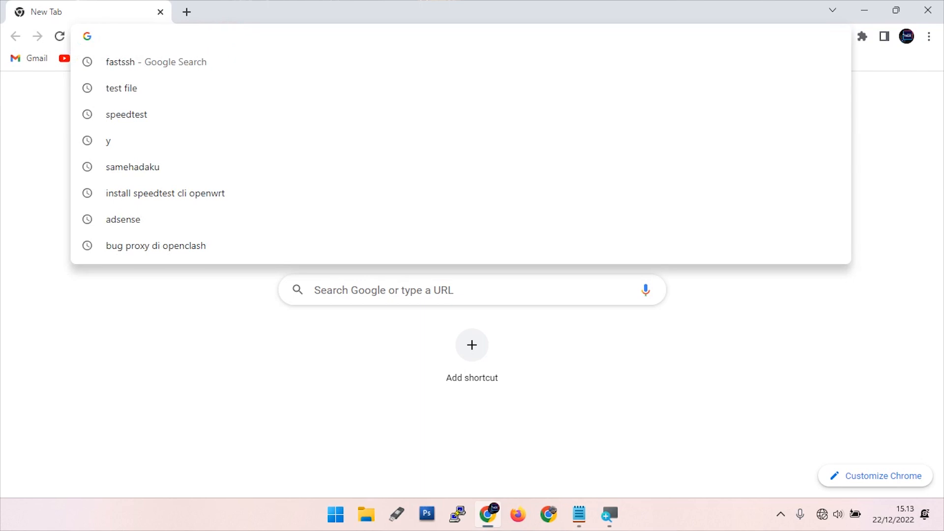
{"action": "type", "text": "1"}
{"action": "key", "text": "Return"}
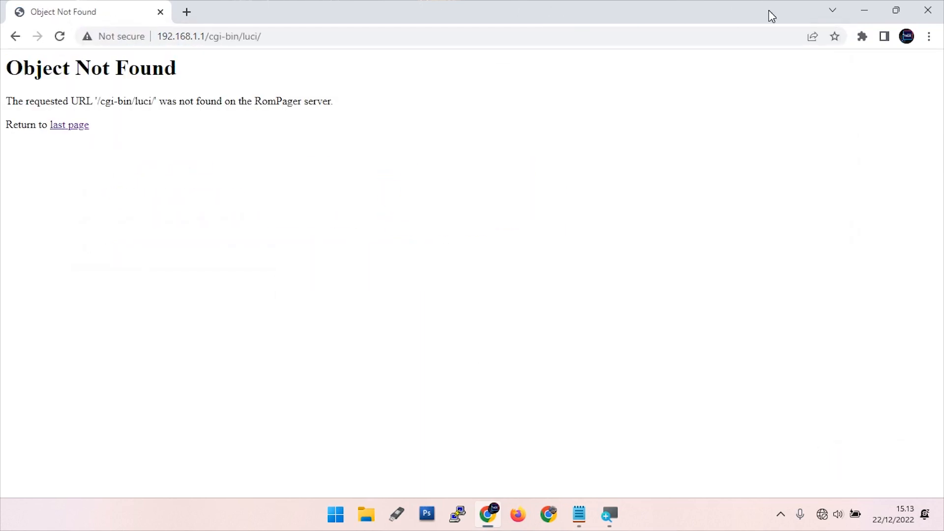
{"action": "left_click", "coordinate": [929, 36]}
{"action": "left_click", "coordinate": [820, 116]}
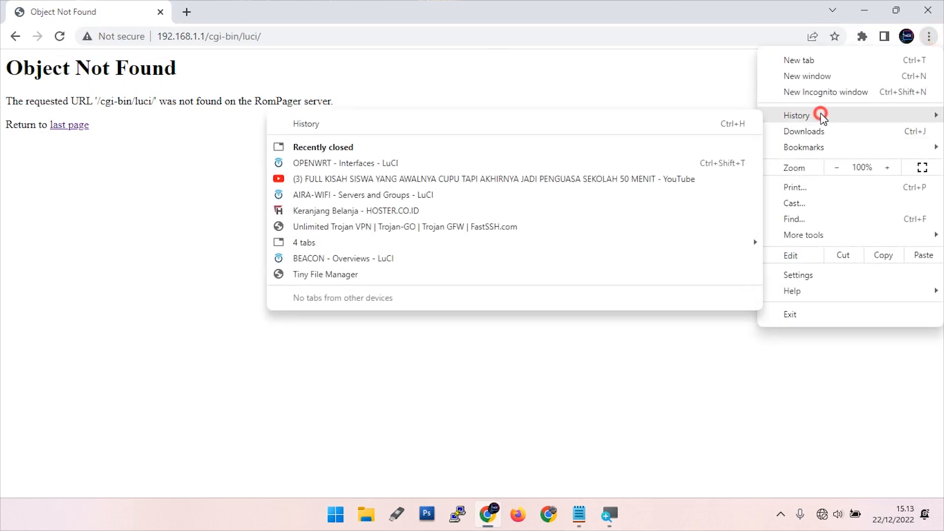
{"action": "left_click", "coordinate": [373, 127]}
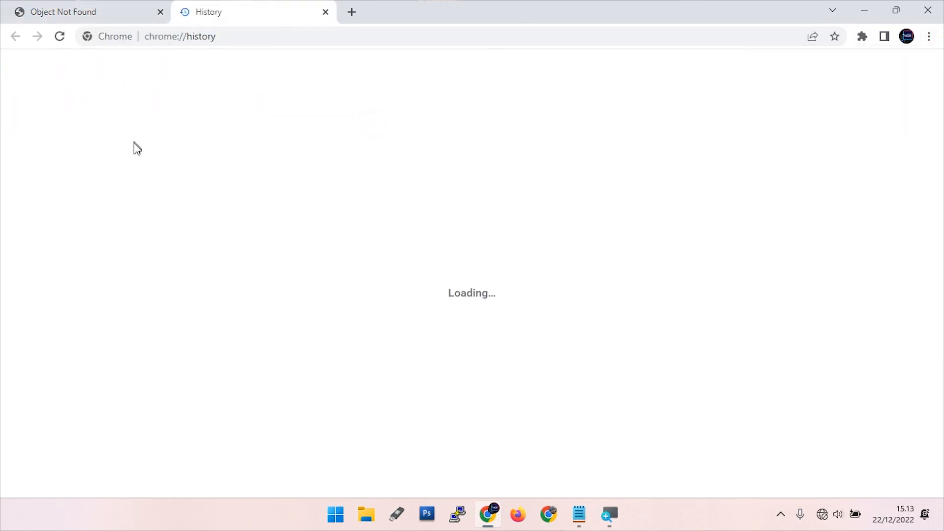
{"action": "left_click", "coordinate": [250, 36]}
{"action": "left_click", "coordinate": [64, 205]}
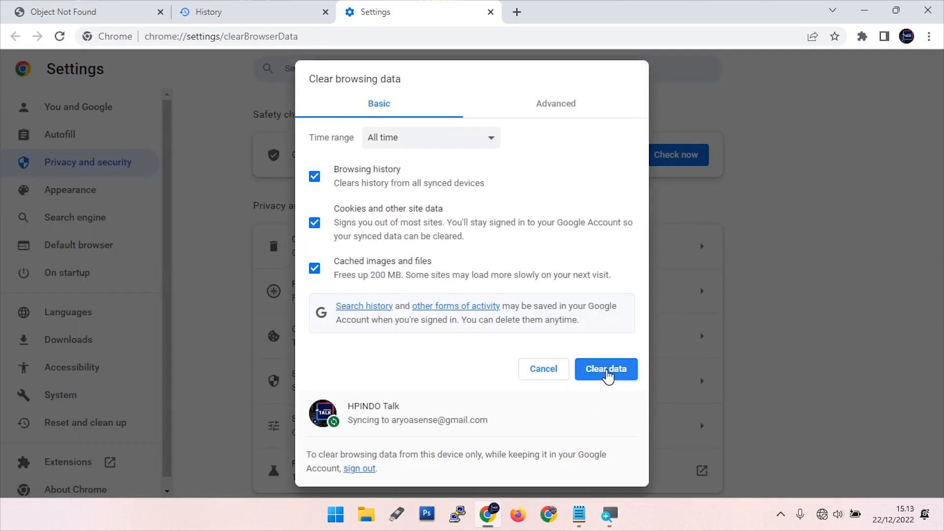
{"action": "left_click", "coordinate": [606, 370]}
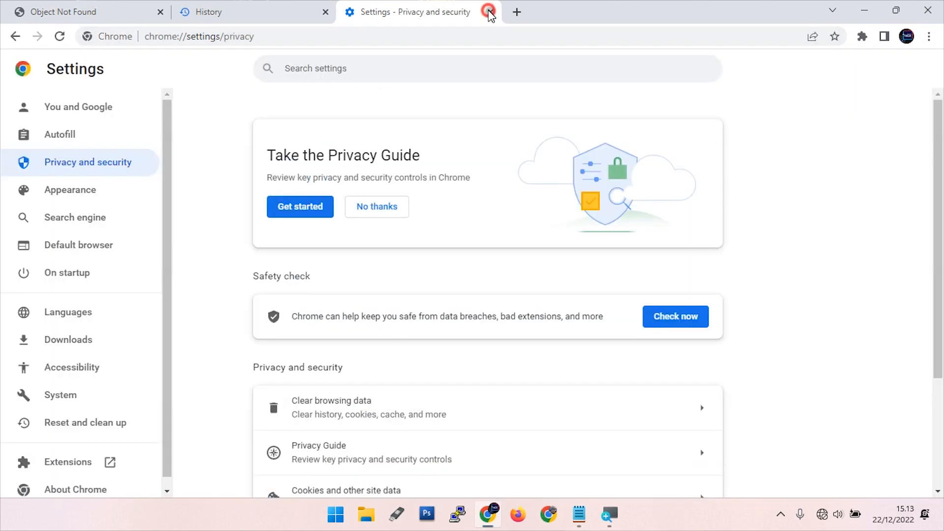
Close the settings and history tabs and load 192.168.1.1 in a fresh tab
{"action": "left_click", "coordinate": [490, 12]}
{"action": "left_click", "coordinate": [333, 11]}
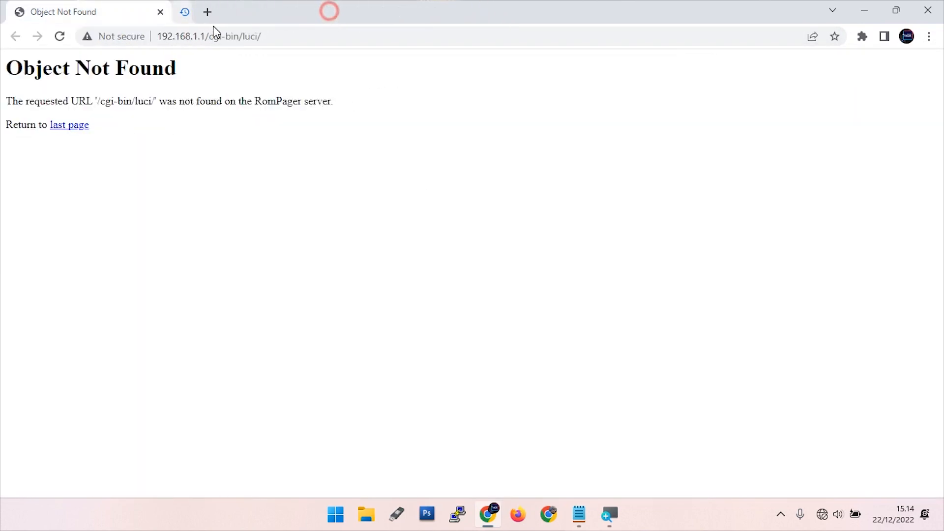
{"action": "left_click", "coordinate": [154, 13]}
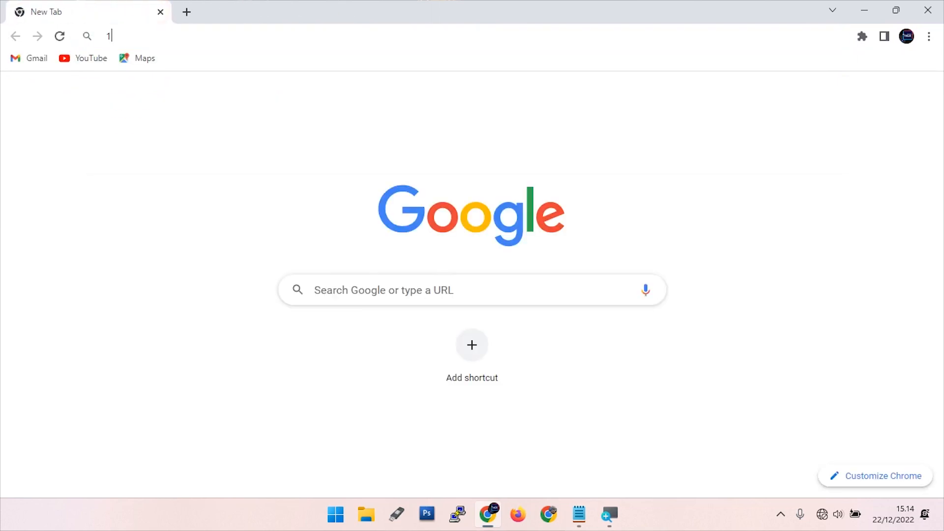
{"action": "type", "text": "102"}
{"action": "key", "text": "BackSpace"}
{"action": "key", "text": "BackSpace"}
{"action": "type", "text": "92.168.1.1"}
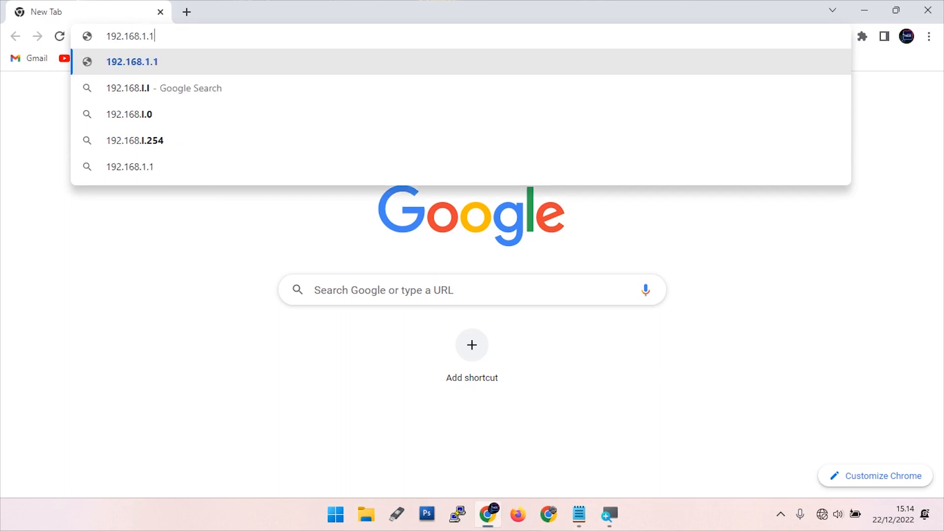
{"action": "key", "text": "Return"}
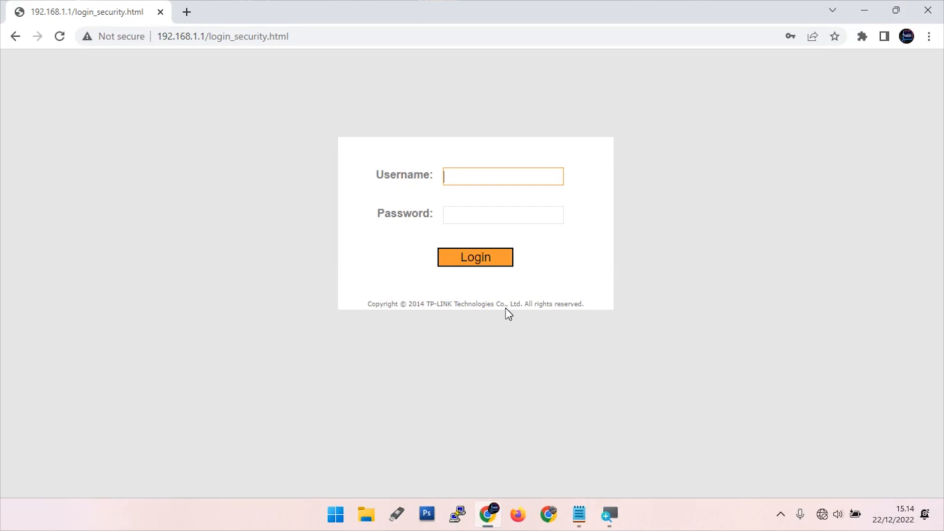
Log in with the modem's username and password, declining Chrome's password prompt
{"action": "type", "text": "admin"}
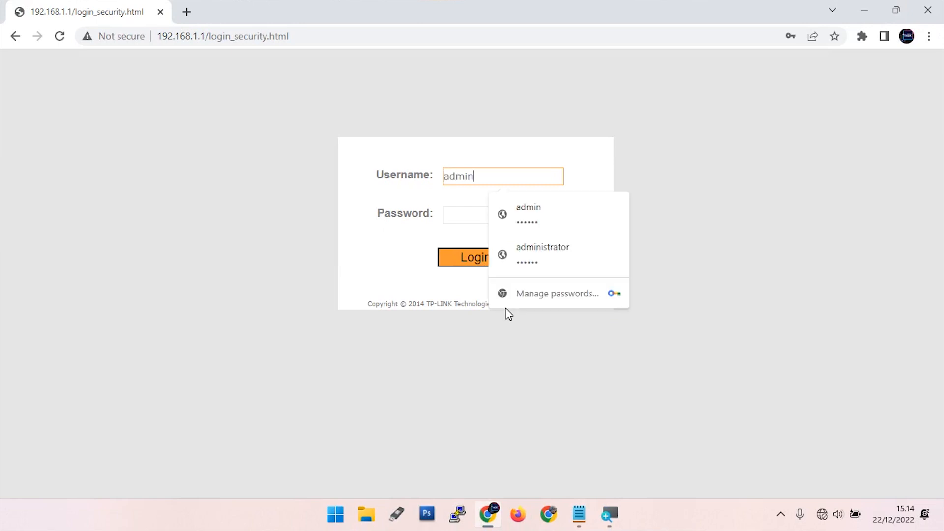
{"action": "key", "text": "Tab"}
{"action": "type", "text": "admin"}
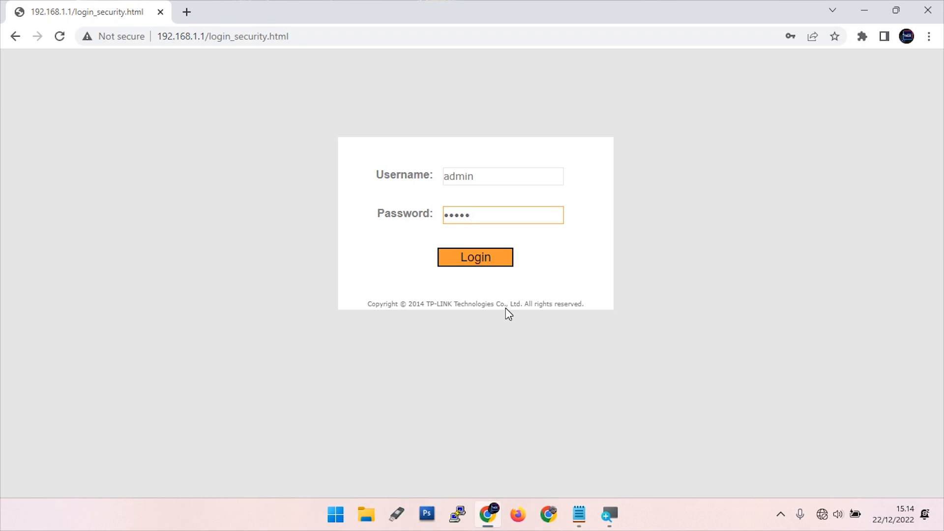
{"action": "key", "text": "Return"}
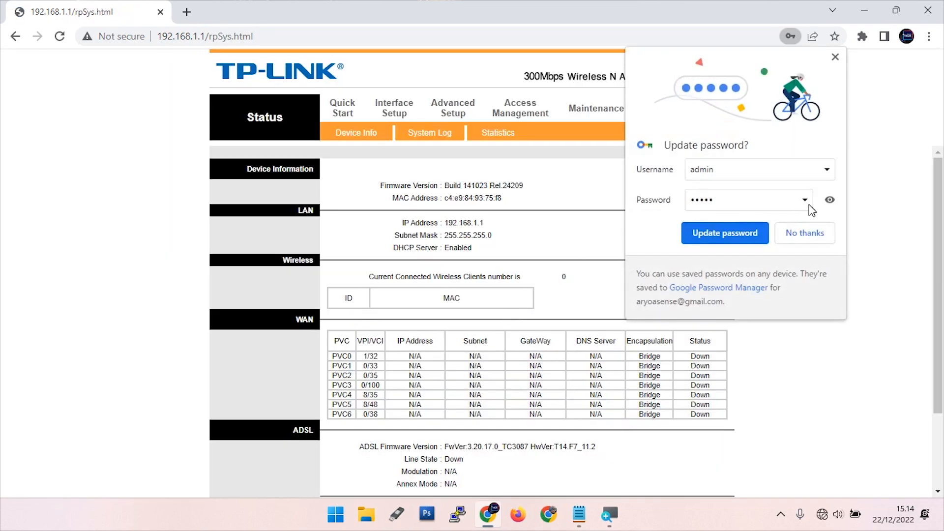
{"action": "left_click", "coordinate": [799, 235]}
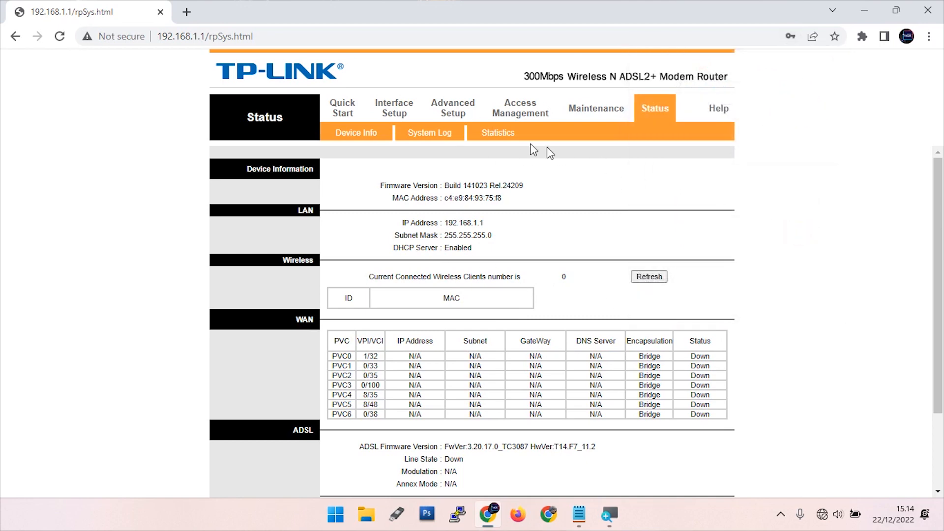
Set both PVC0 and PVC1 to Deactivated under Interface Setup > Internet and save
{"action": "left_click", "coordinate": [392, 109]}
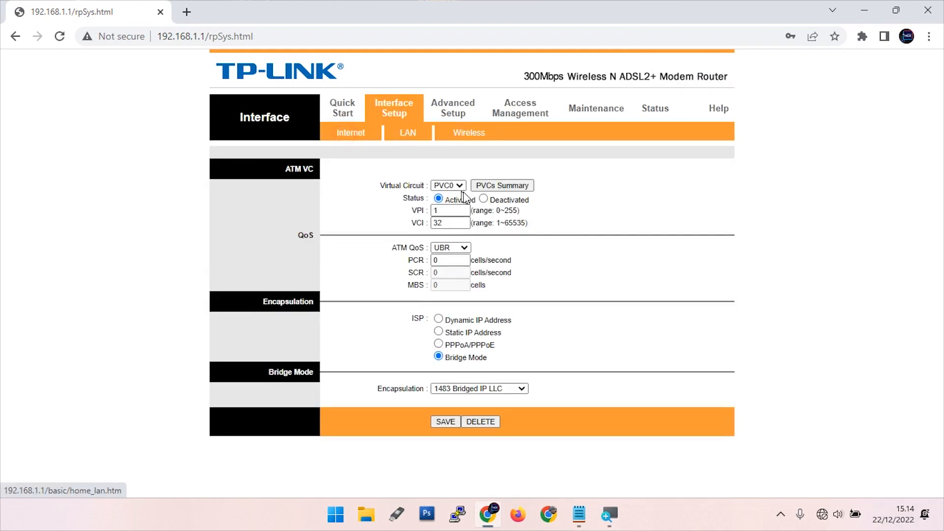
{"action": "left_click_drag", "start_coordinate": [396, 199], "coordinate": [429, 201]}
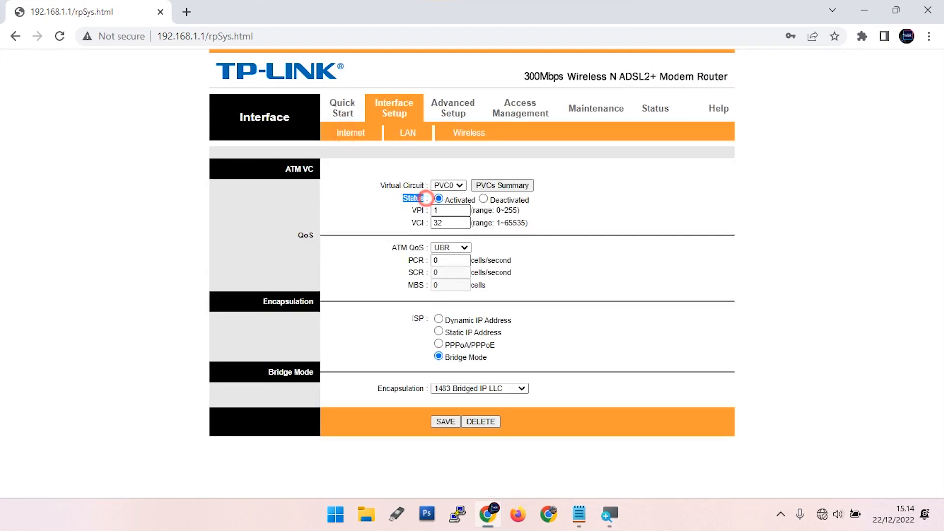
{"action": "left_click", "coordinate": [484, 200]}
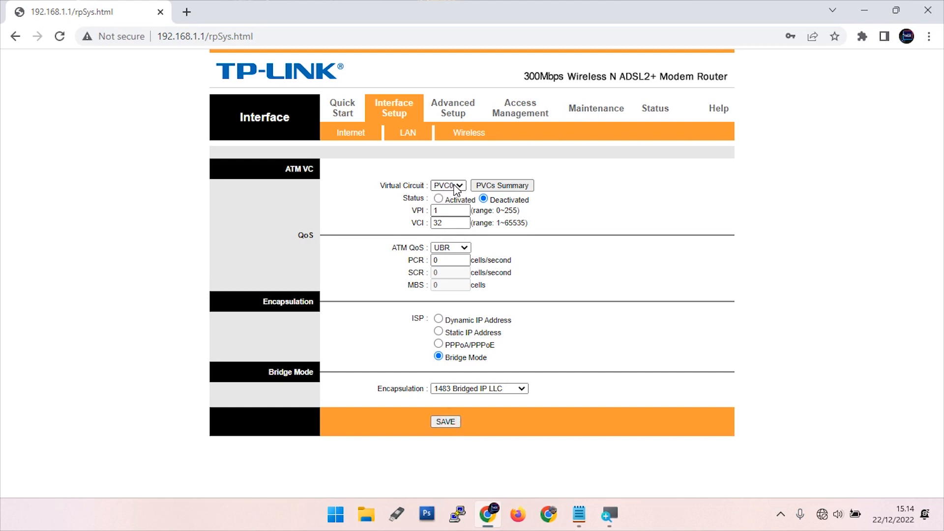
{"action": "left_click", "coordinate": [455, 186]}
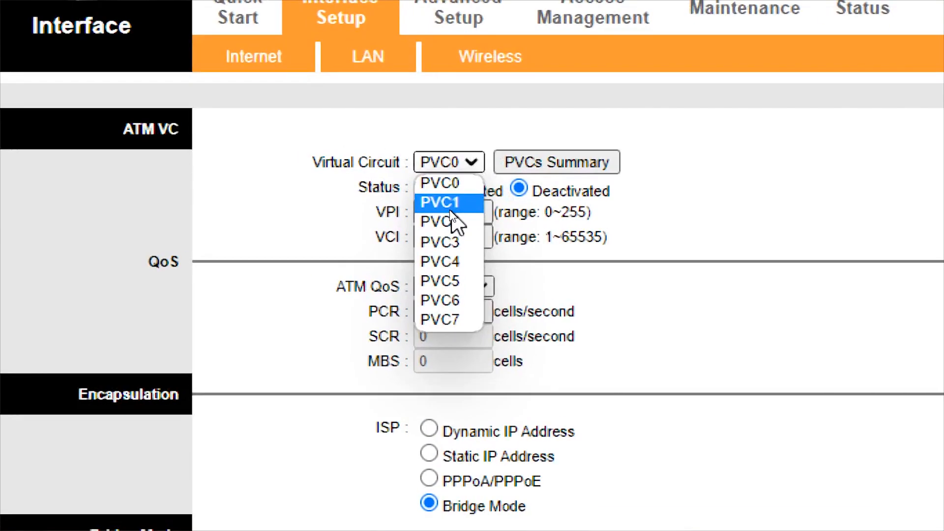
{"action": "left_click", "coordinate": [450, 209]}
{"action": "left_click", "coordinate": [519, 189]}
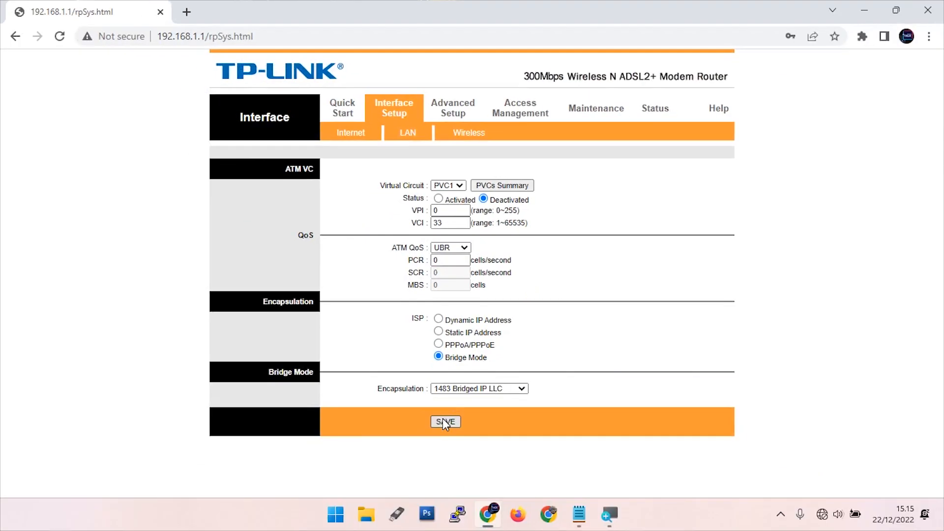
{"action": "left_click", "coordinate": [444, 422]}
{"action": "left_click", "coordinate": [455, 183]}
Set DHCP to Disabled under Interface Setup > LAN and save the change
{"action": "left_click", "coordinate": [449, 278]}
{"action": "left_click", "coordinate": [406, 138]}
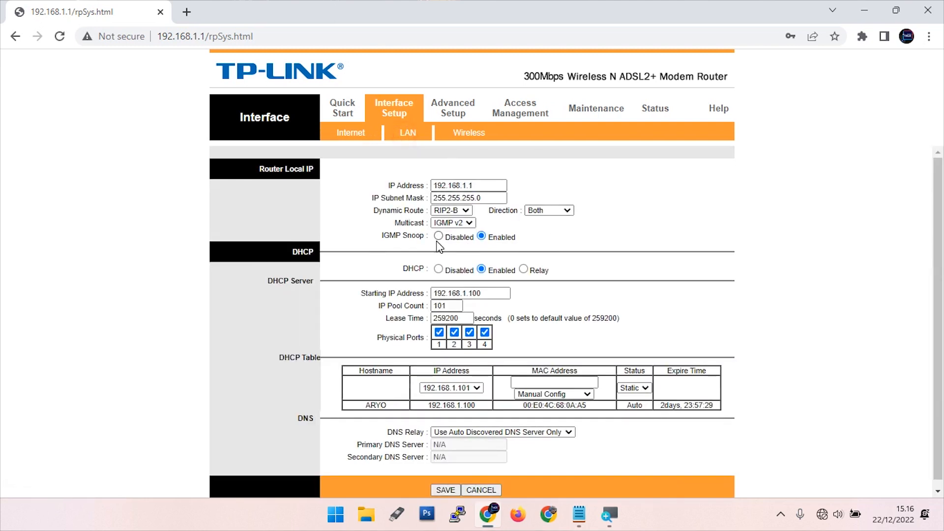
{"action": "left_click_drag", "start_coordinate": [421, 270], "coordinate": [440, 271]}
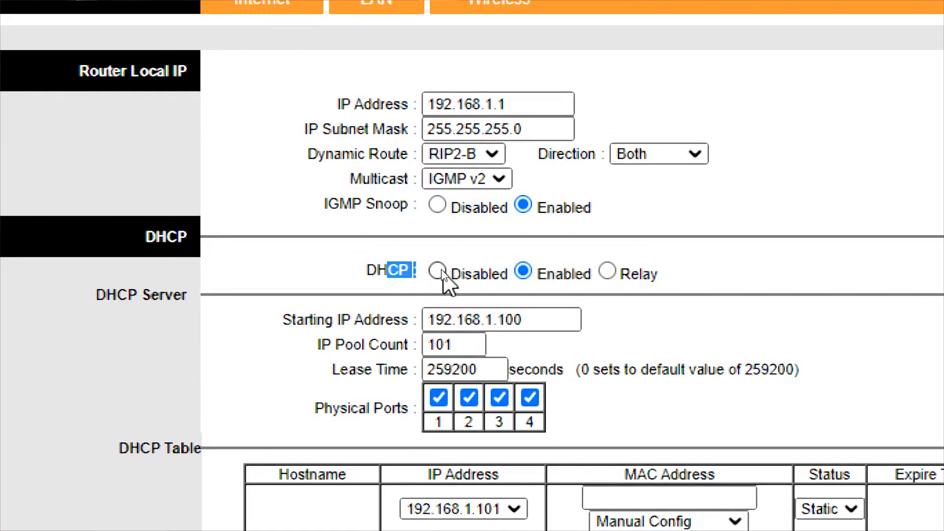
{"action": "left_click", "coordinate": [438, 270]}
{"action": "left_click", "coordinate": [464, 335]}
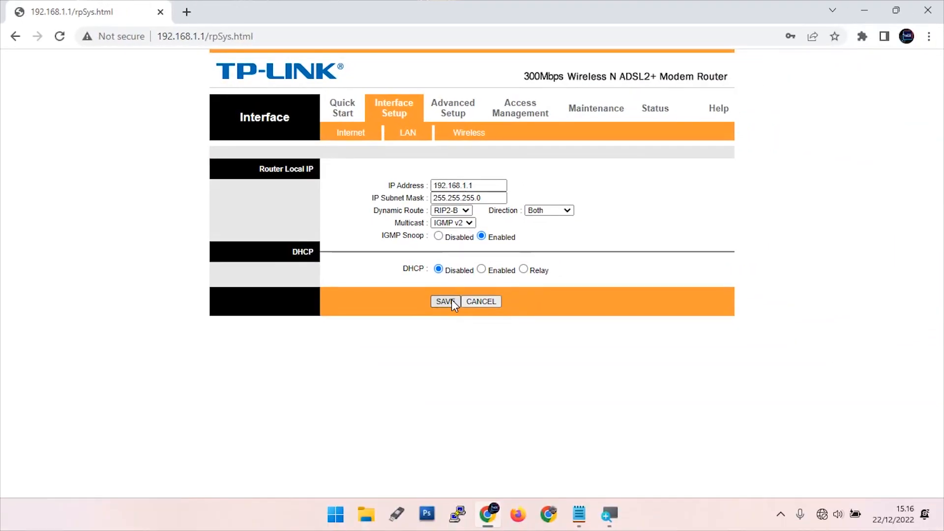
{"action": "left_click", "coordinate": [464, 133]}
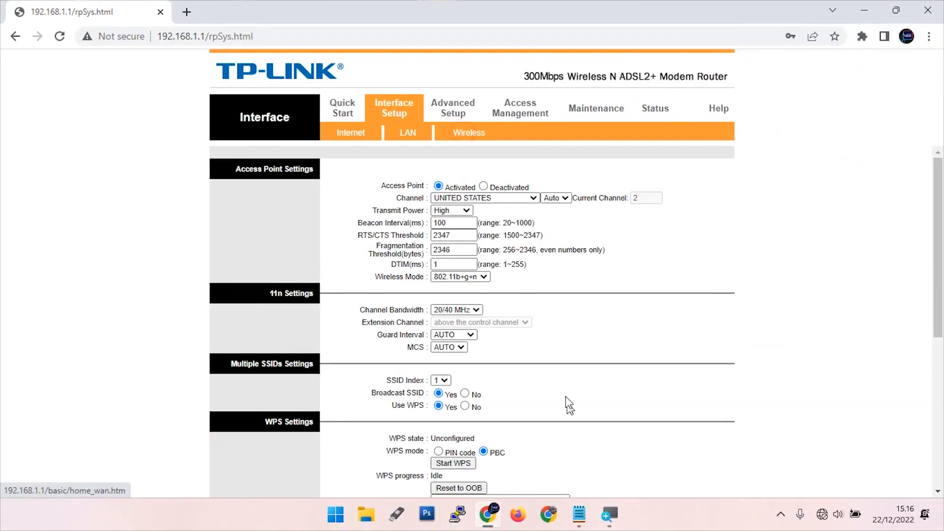
Choose INDIA as the wireless region and set channel bandwidth to 20 MHz
{"action": "left_click_drag", "start_coordinate": [399, 198], "coordinate": [428, 198]}
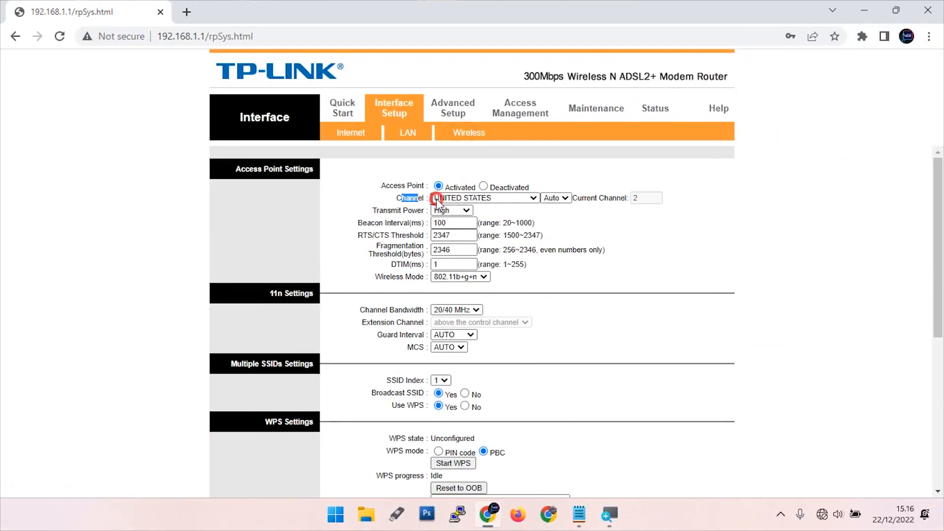
{"action": "left_click", "coordinate": [534, 198]}
{"action": "left_click_drag", "start_coordinate": [541, 335], "coordinate": [540, 275]}
{"action": "left_click", "coordinate": [481, 304]}
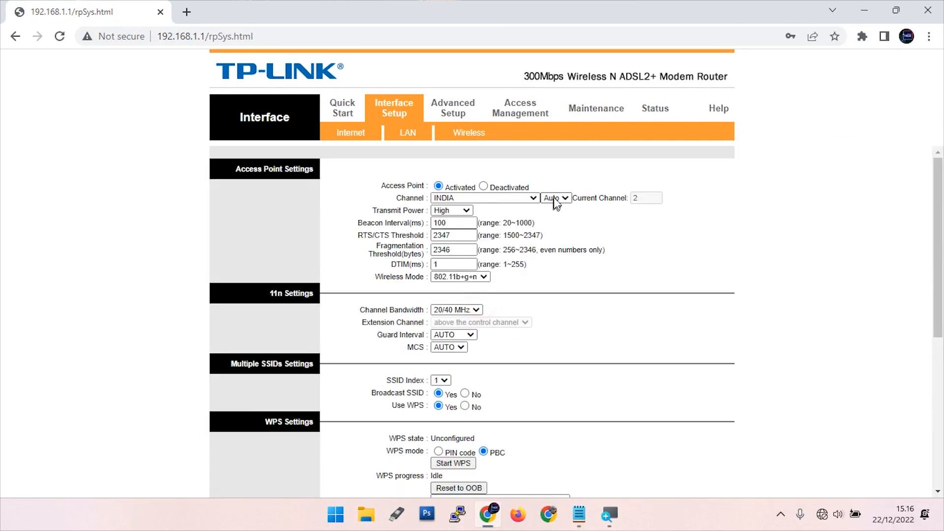
{"action": "left_click", "coordinate": [556, 199]}
{"action": "left_click", "coordinate": [553, 205]}
{"action": "scroll", "coordinate": [535, 323], "scroll_direction": "down", "scroll_amount": 1}
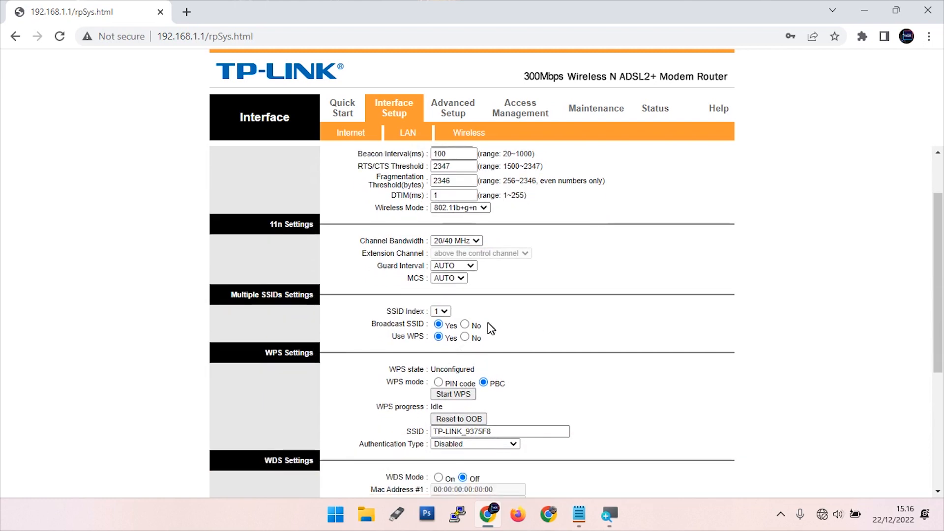
{"action": "left_click_drag", "start_coordinate": [360, 241], "coordinate": [415, 243]}
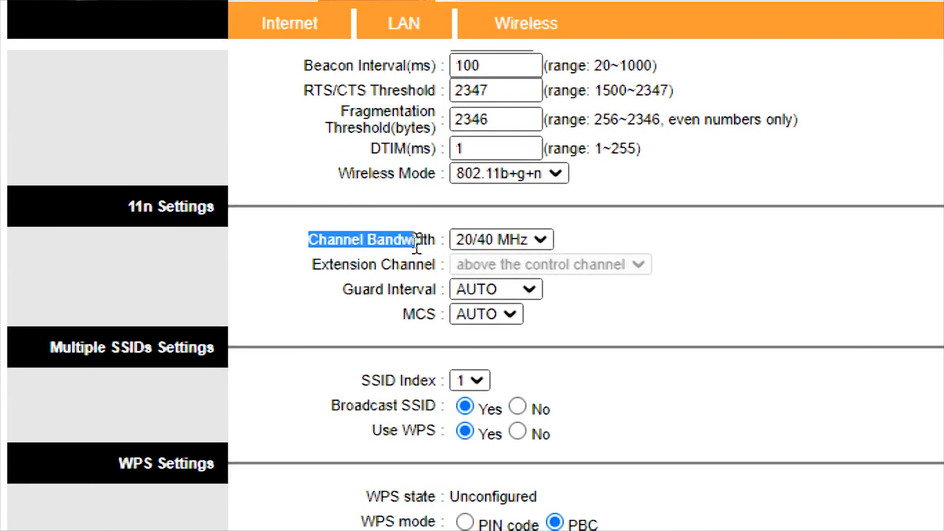
{"action": "left_click", "coordinate": [543, 240]}
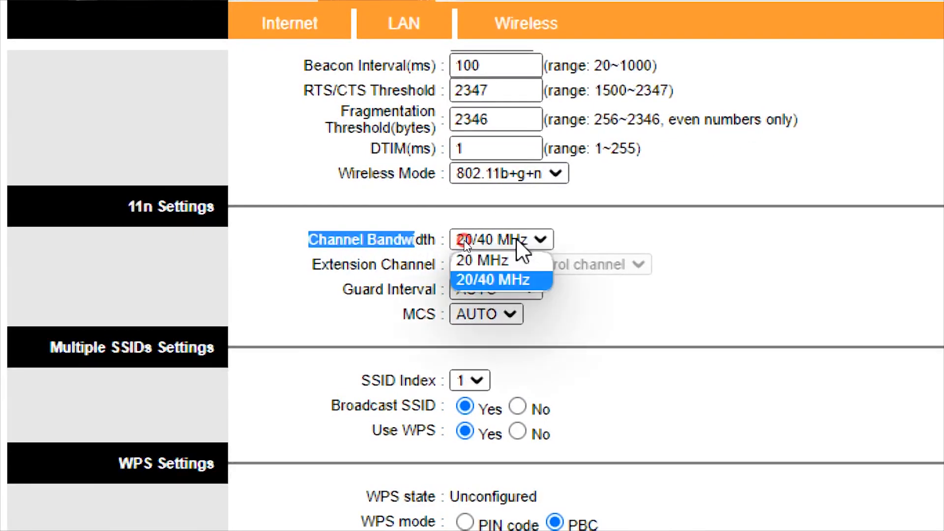
{"action": "left_click", "coordinate": [487, 261]}
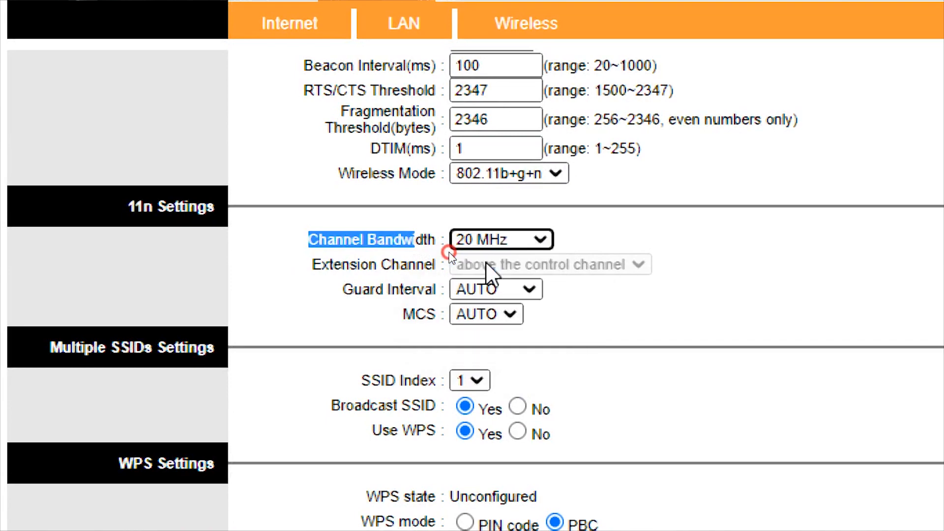
Return authentication type to Disabled after trying WPA2-PSK, and save the wireless settings
{"action": "scroll", "coordinate": [593, 329], "scroll_direction": "down", "scroll_amount": 2}
{"action": "scroll", "coordinate": [593, 329], "scroll_direction": "down", "scroll_amount": 8}
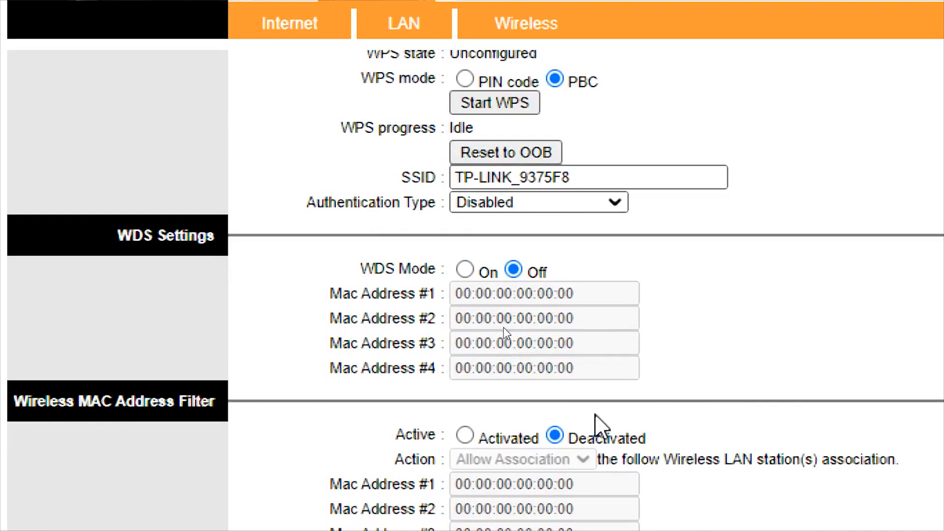
{"action": "scroll", "coordinate": [601, 428], "scroll_direction": "up", "scroll_amount": 6}
{"action": "scroll", "coordinate": [396, 476], "scroll_direction": "down", "scroll_amount": 1}
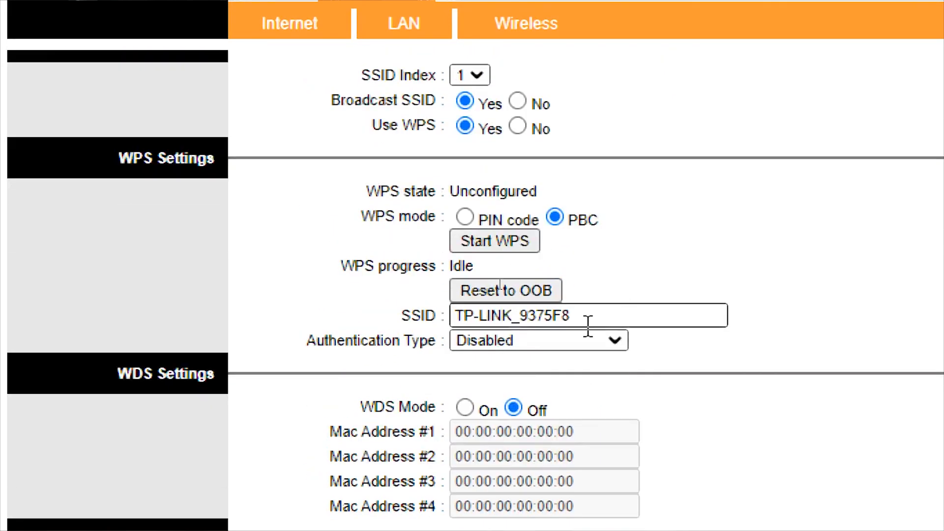
{"action": "left_click_drag", "start_coordinate": [589, 313], "coordinate": [313, 327]}
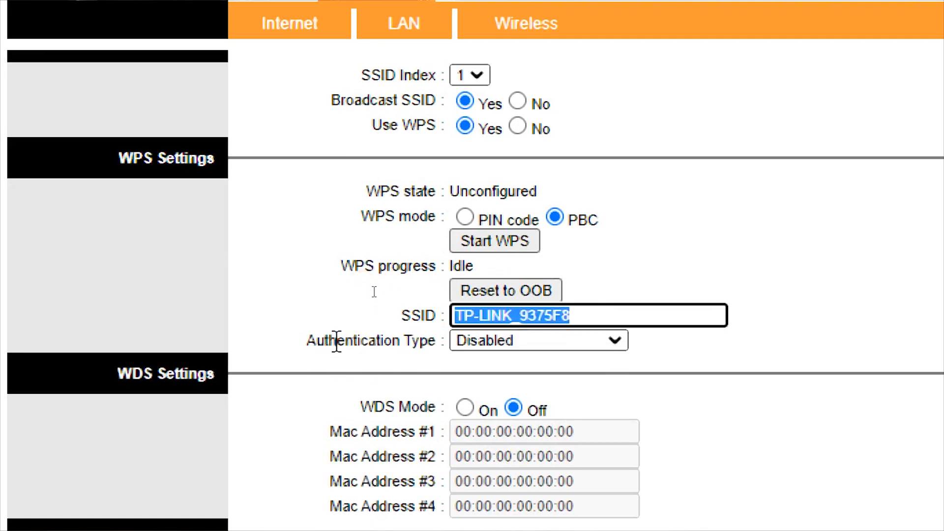
{"action": "left_click_drag", "start_coordinate": [334, 342], "coordinate": [528, 335]}
{"action": "left_click", "coordinate": [498, 345]}
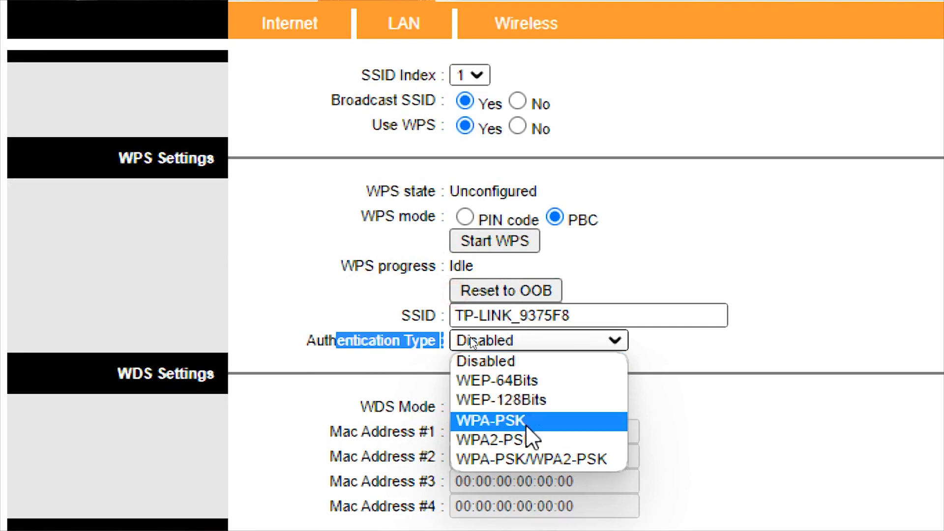
{"action": "left_click", "coordinate": [498, 440]}
{"action": "scroll", "coordinate": [595, 393], "scroll_direction": "down", "scroll_amount": 6}
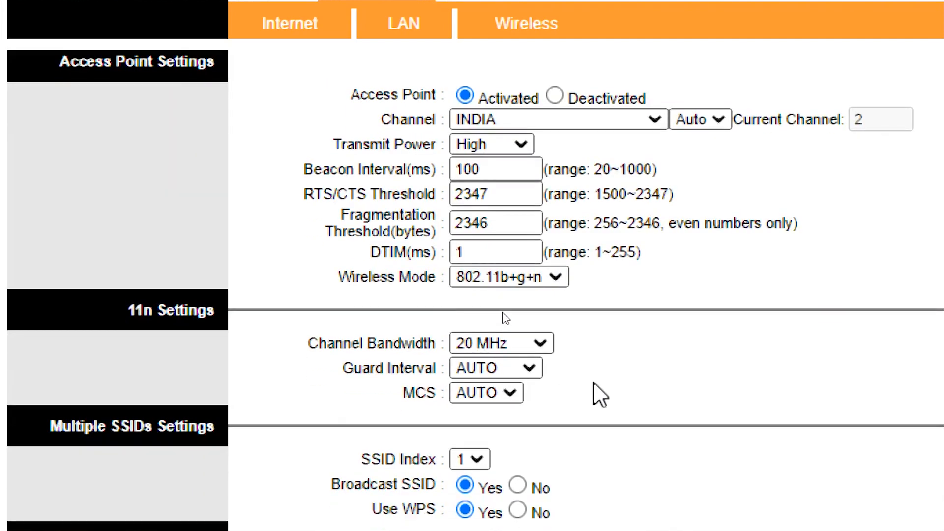
{"action": "left_click", "coordinate": [499, 437]}
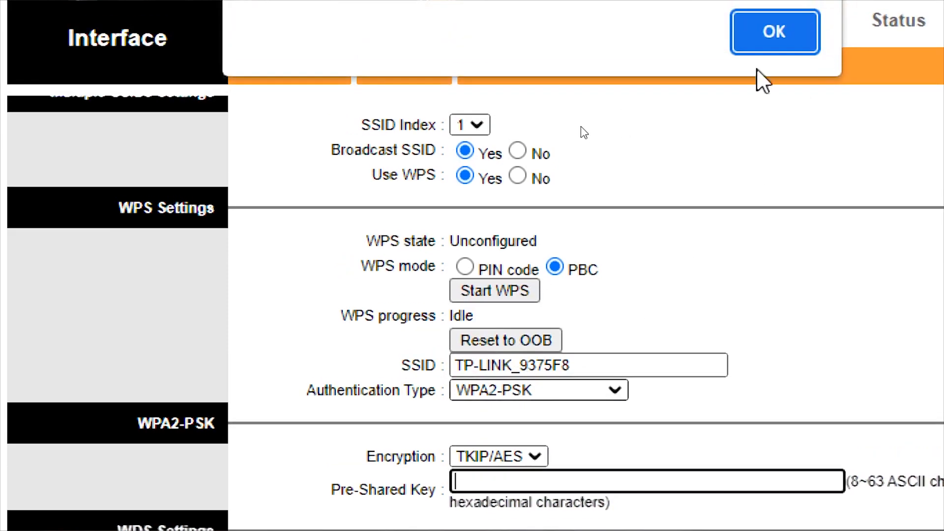
{"action": "left_click", "coordinate": [570, 391]}
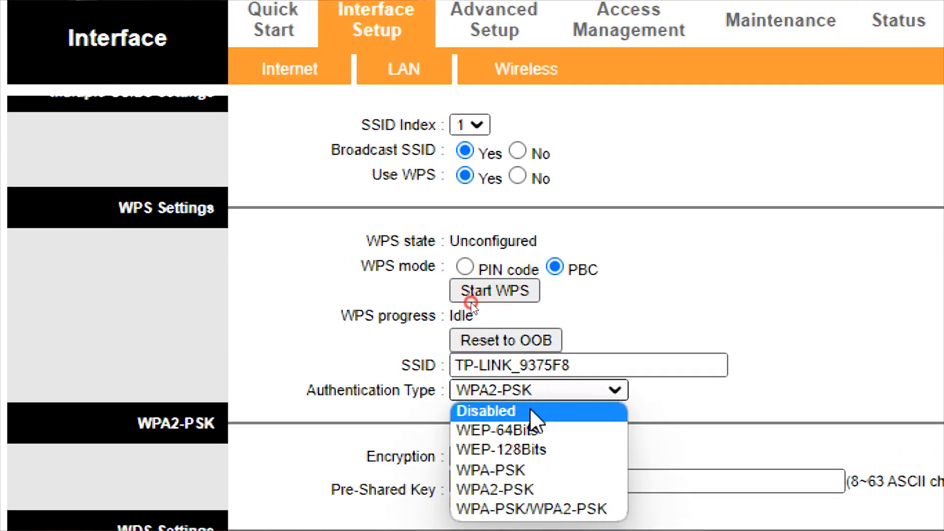
{"action": "left_click", "coordinate": [532, 410]}
{"action": "scroll", "coordinate": [564, 390], "scroll_direction": "down", "scroll_amount": 6}
{"action": "left_click", "coordinate": [461, 217]}
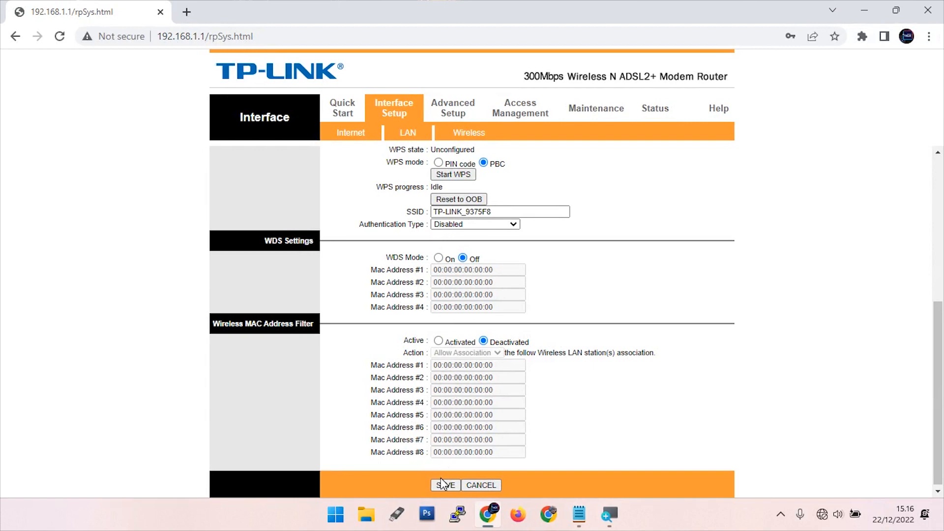
{"action": "left_click", "coordinate": [445, 486]}
Recheck the channel region list, then go to Advanced Setup's firewall page
{"action": "scroll", "coordinate": [498, 306], "scroll_direction": "up", "scroll_amount": 6}
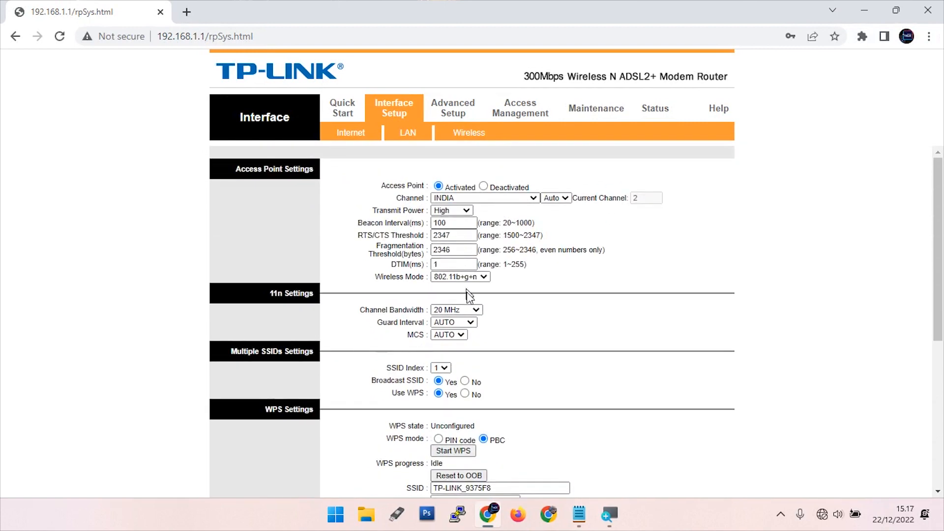
{"action": "left_click", "coordinate": [474, 201]}
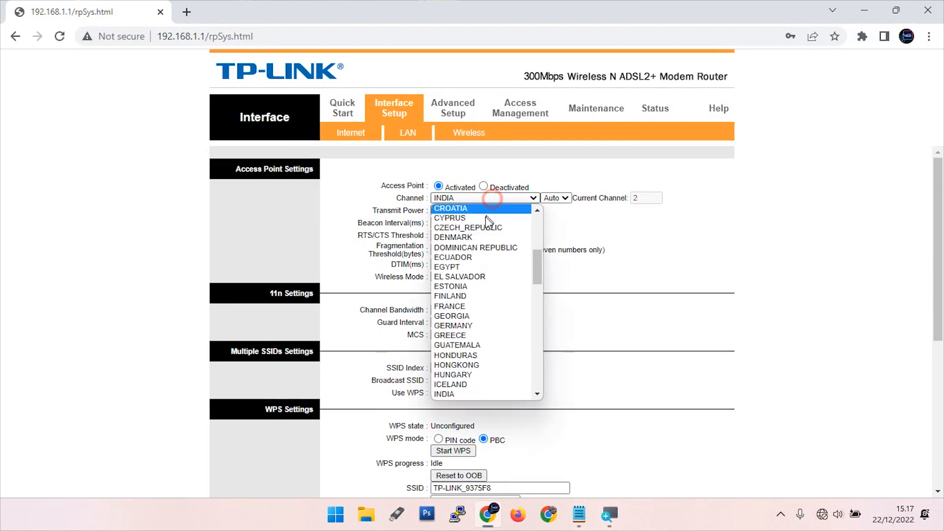
{"action": "left_click", "coordinate": [474, 382]}
{"action": "left_click", "coordinate": [491, 196]}
{"action": "scroll", "coordinate": [475, 230], "scroll_direction": "down", "scroll_amount": 6}
{"action": "scroll", "coordinate": [474, 230], "scroll_direction": "up", "scroll_amount": 3}
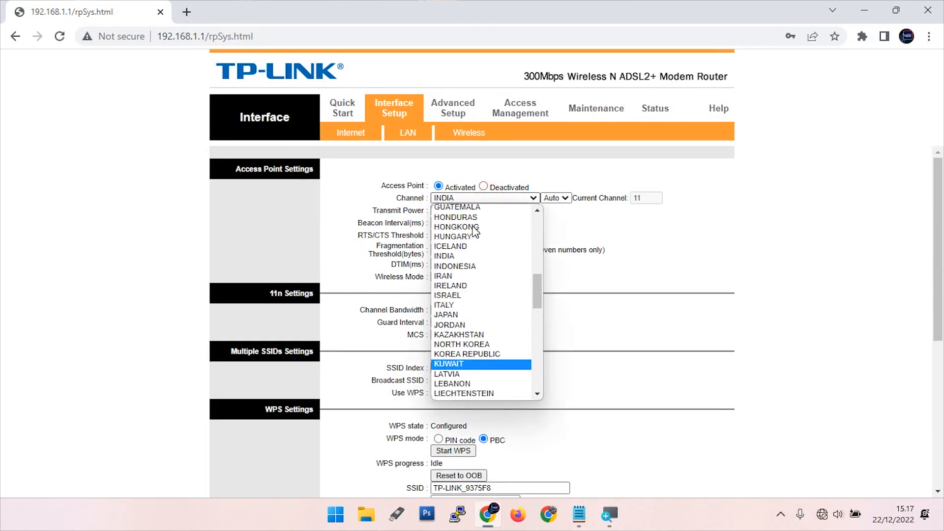
{"action": "left_click", "coordinate": [473, 265]}
{"action": "scroll", "coordinate": [502, 369], "scroll_direction": "down", "scroll_amount": 1}
{"action": "scroll", "coordinate": [502, 369], "scroll_direction": "down", "scroll_amount": 5}
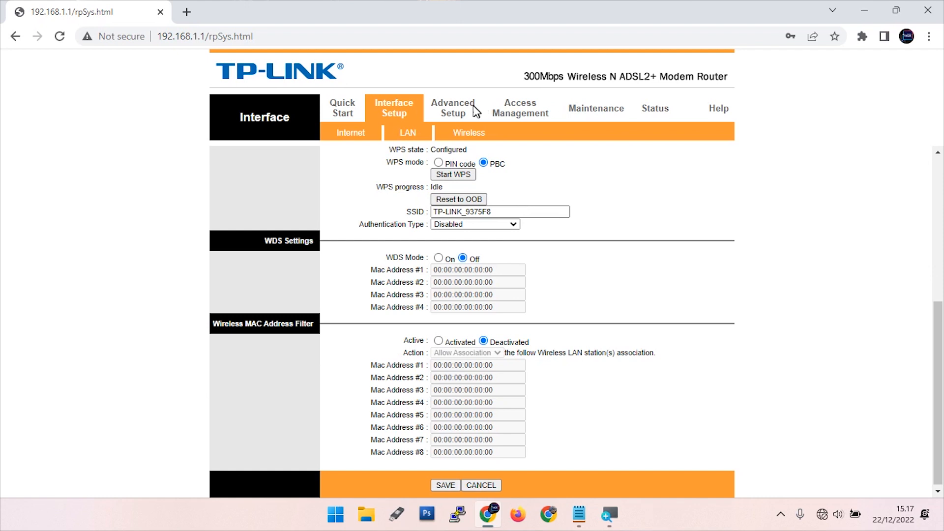
{"action": "left_click", "coordinate": [451, 108]}
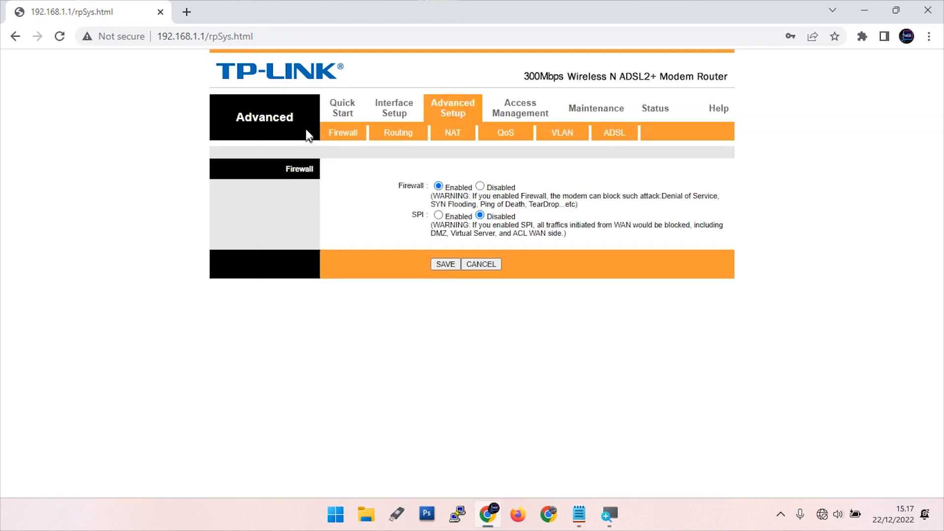
Disable and save the firewall, then review Routing, NAT and QoS, leaving QoS deactivated
{"action": "left_click", "coordinate": [480, 186]}
{"action": "left_click", "coordinate": [450, 261]}
{"action": "left_click", "coordinate": [399, 140]}
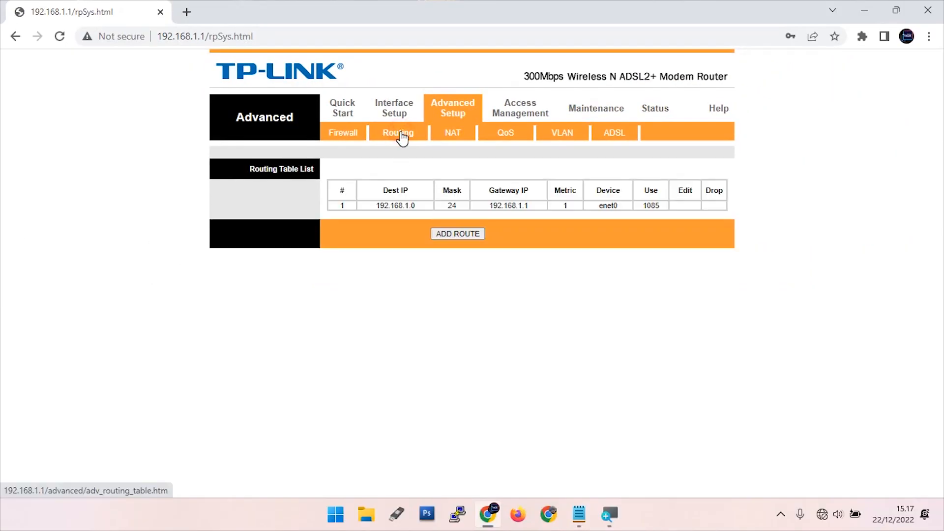
{"action": "left_click", "coordinate": [449, 139]}
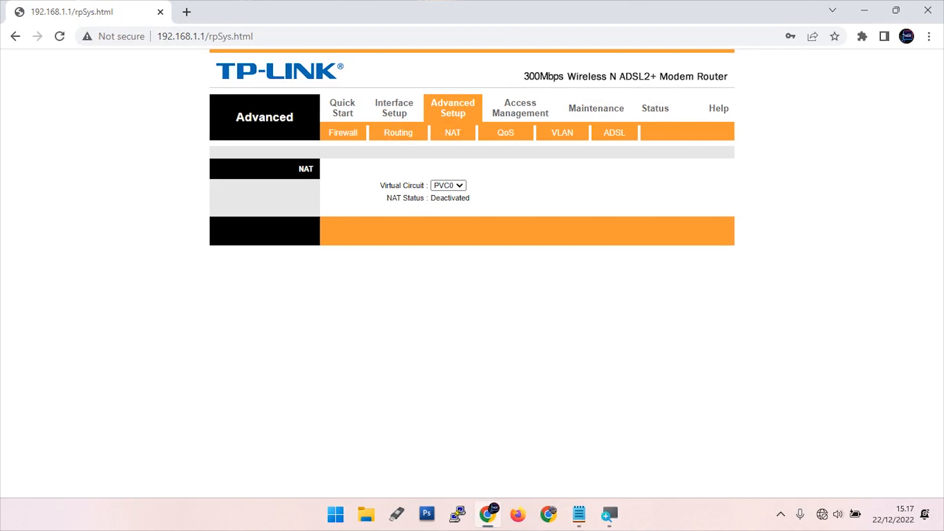
{"action": "left_click", "coordinate": [501, 136]}
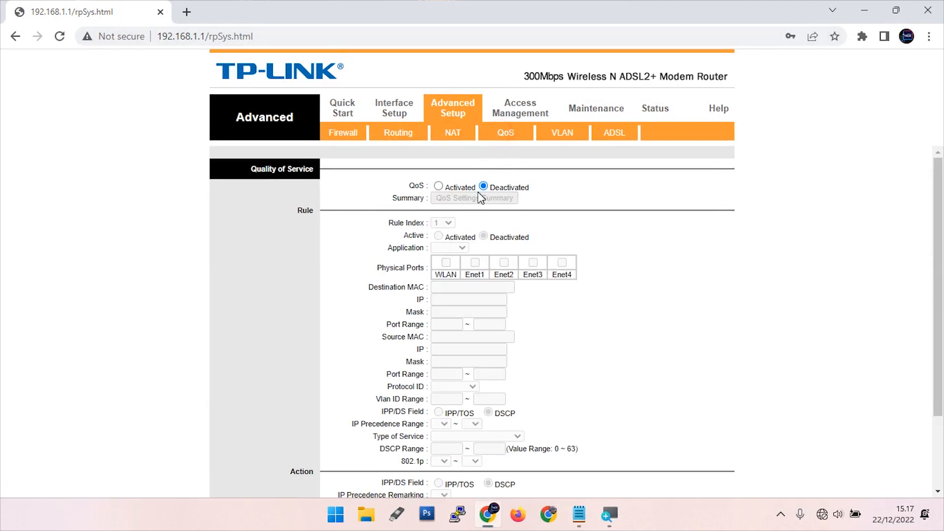
{"action": "left_click", "coordinate": [483, 186]}
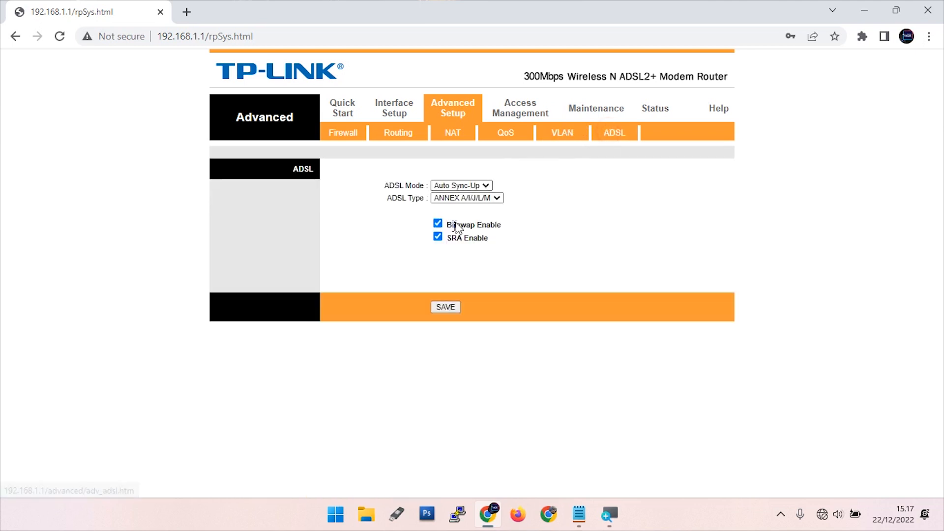
Untick Bitswap and SRA in the ADSL settings
{"action": "left_click", "coordinate": [438, 223]}
{"action": "left_click", "coordinate": [437, 236]}
{"action": "left_click", "coordinate": [438, 237]}
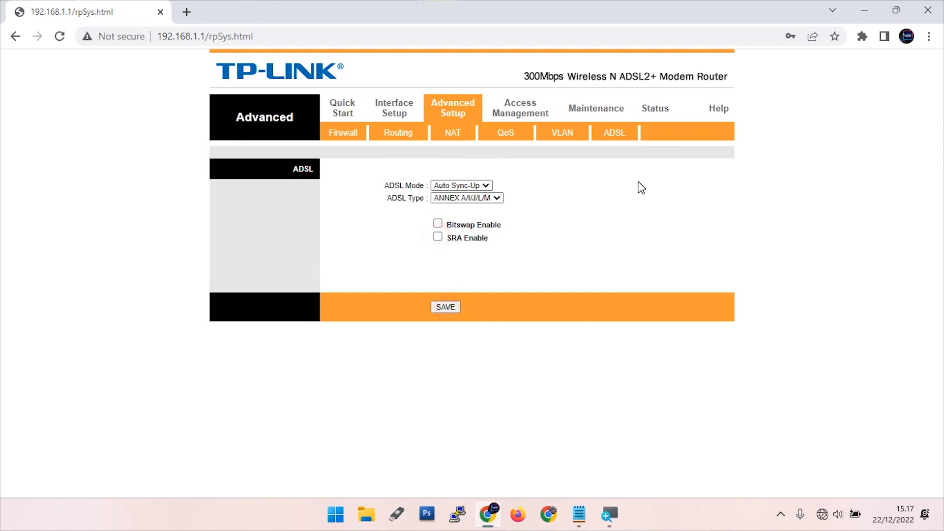
{"action": "left_click", "coordinate": [522, 114]}
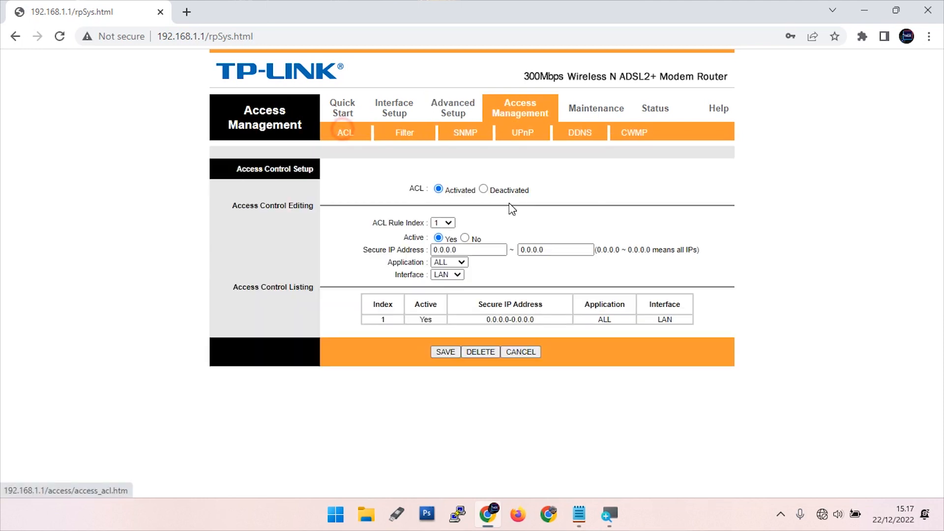
Deactivate and save the access control list, then deactivate UPnP and its auto-configuration
{"action": "left_click", "coordinate": [484, 190]}
{"action": "left_click", "coordinate": [448, 351]}
{"action": "left_click", "coordinate": [403, 134]}
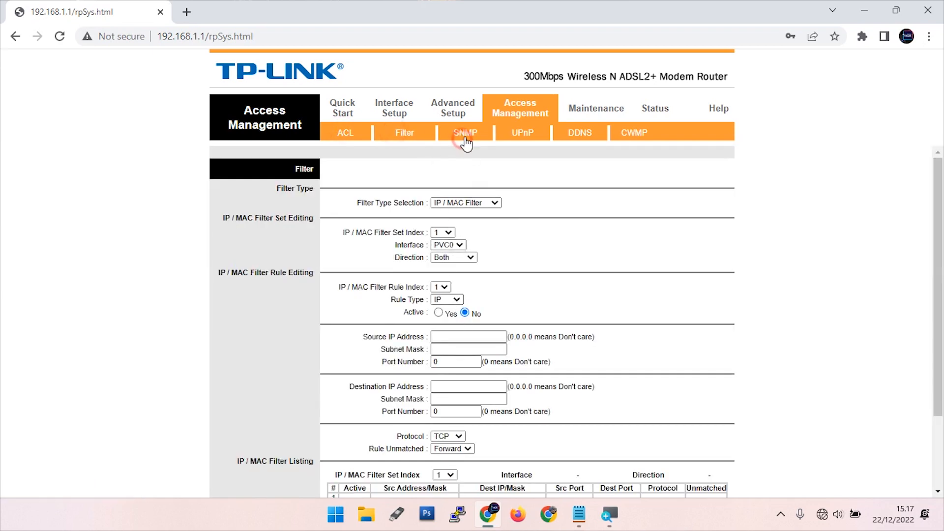
{"action": "left_click", "coordinate": [465, 140]}
{"action": "left_click", "coordinate": [507, 136]}
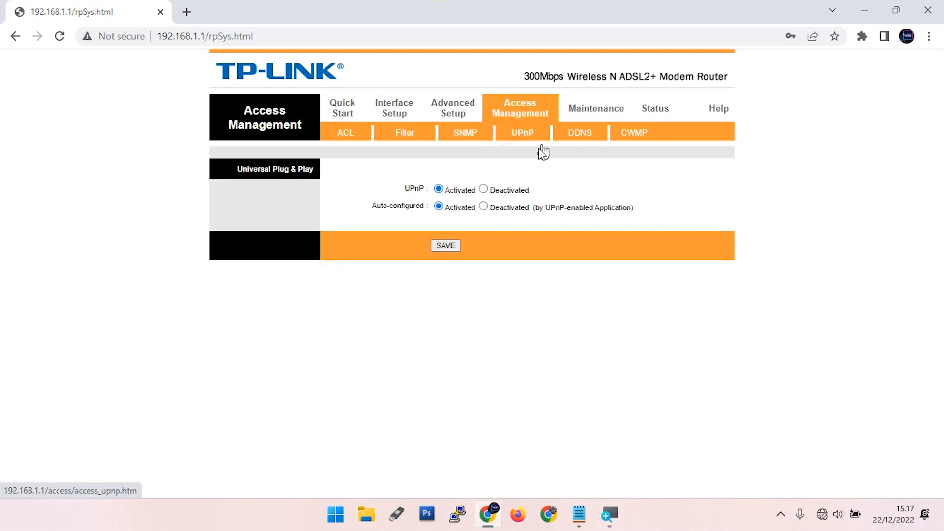
{"action": "left_click", "coordinate": [484, 189]}
{"action": "left_click", "coordinate": [485, 206]}
Browse Dynamic DNS, CWMP and Maintenance, then open the VLAN page under Advanced Setup
{"action": "left_click", "coordinate": [572, 137]}
{"action": "left_click", "coordinate": [634, 135]}
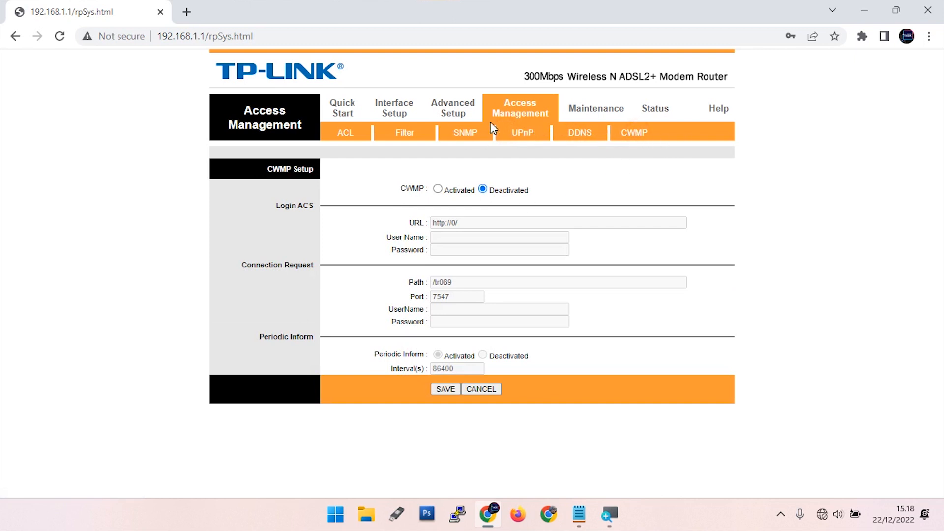
{"action": "left_click", "coordinate": [581, 108]}
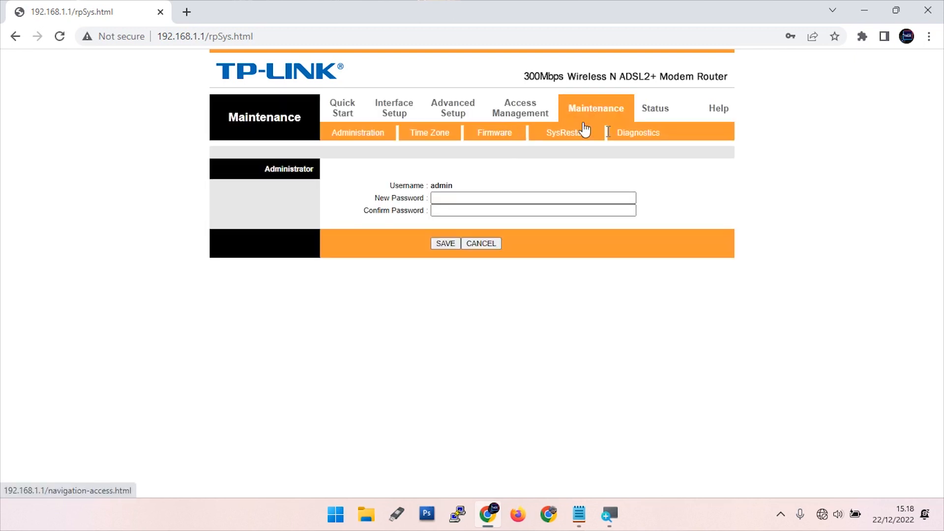
{"action": "left_click", "coordinate": [633, 108]}
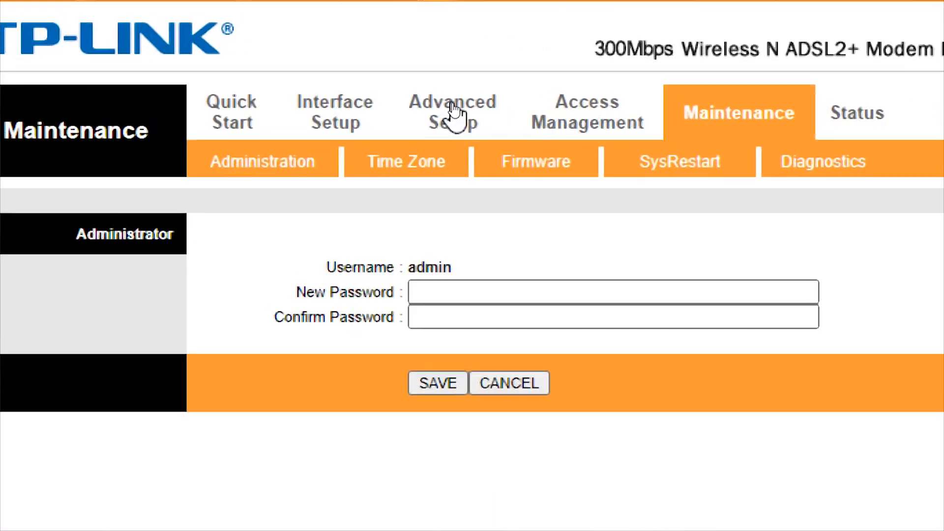
{"action": "left_click", "coordinate": [448, 110]}
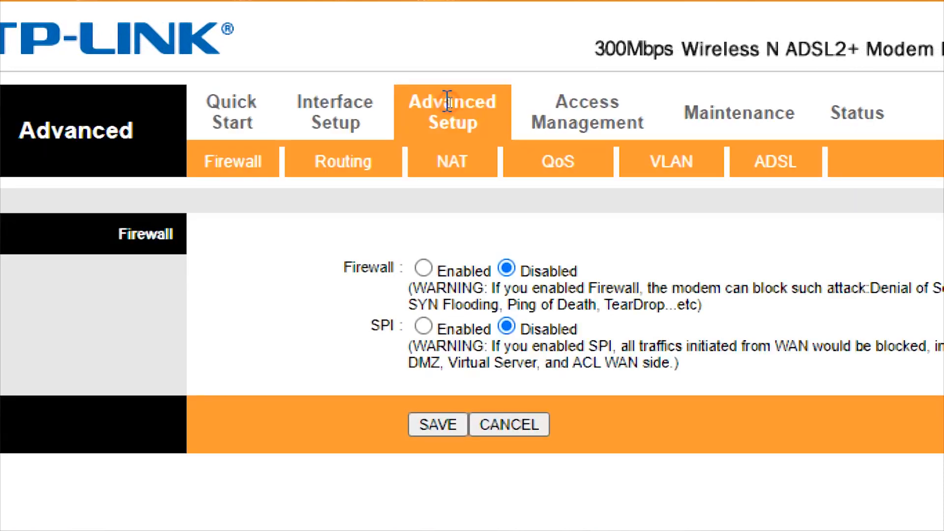
{"action": "left_click", "coordinate": [670, 159]}
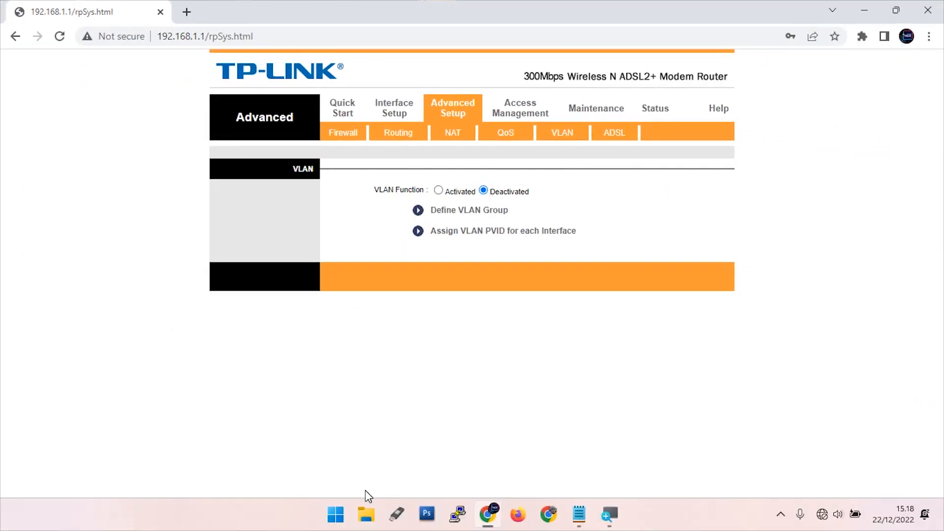
Launch Control Panel via a 'control' search and switch View by to Category
{"action": "left_click", "coordinate": [335, 515]}
{"action": "type", "text": "cont"}
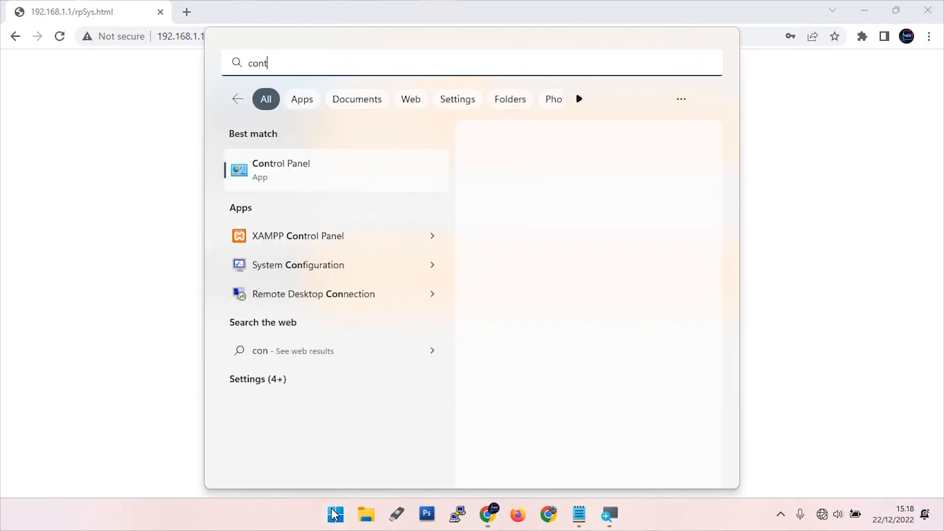
{"action": "type", "text": "rol"}
{"action": "key", "text": "Return"}
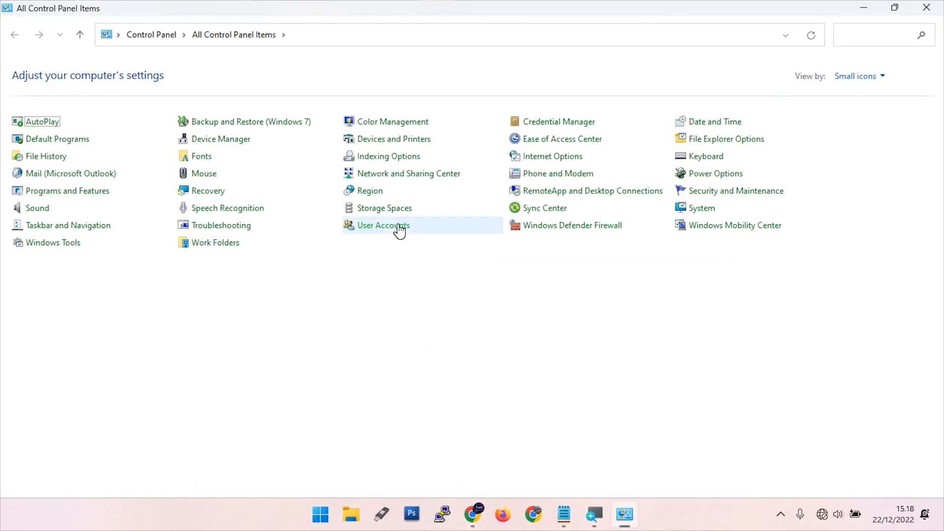
{"action": "left_click", "coordinate": [366, 176]}
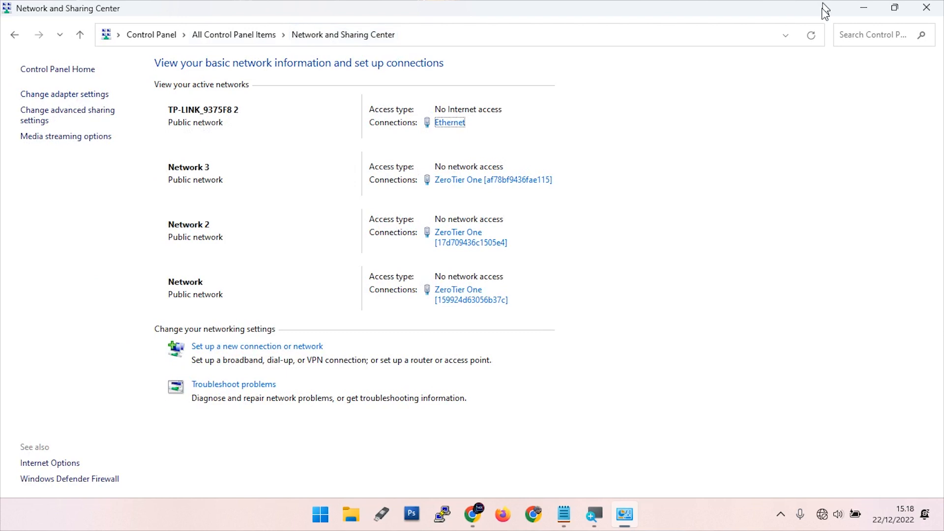
{"action": "left_click", "coordinate": [13, 34]}
{"action": "left_click", "coordinate": [858, 76]}
{"action": "left_click", "coordinate": [865, 96]}
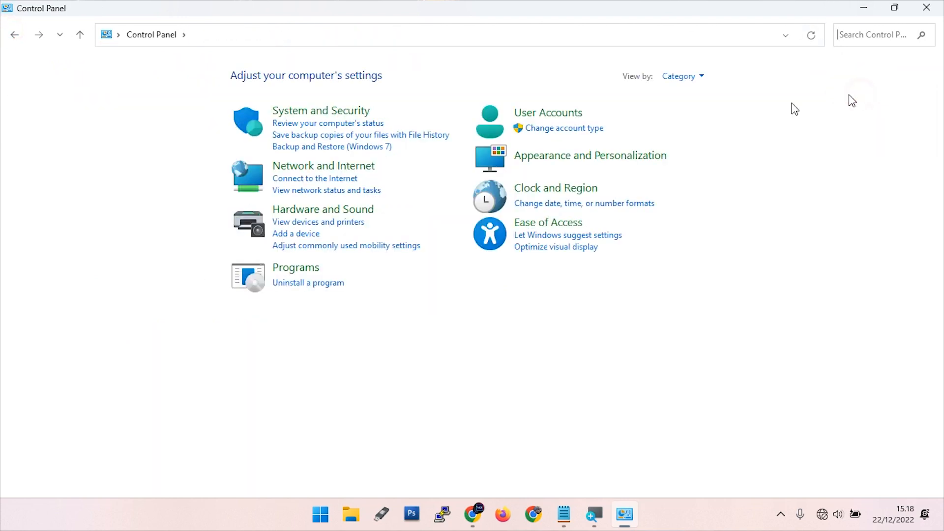
Open the Ethernet adapter's Properties from Network and Sharing Center
{"action": "left_click", "coordinate": [326, 168]}
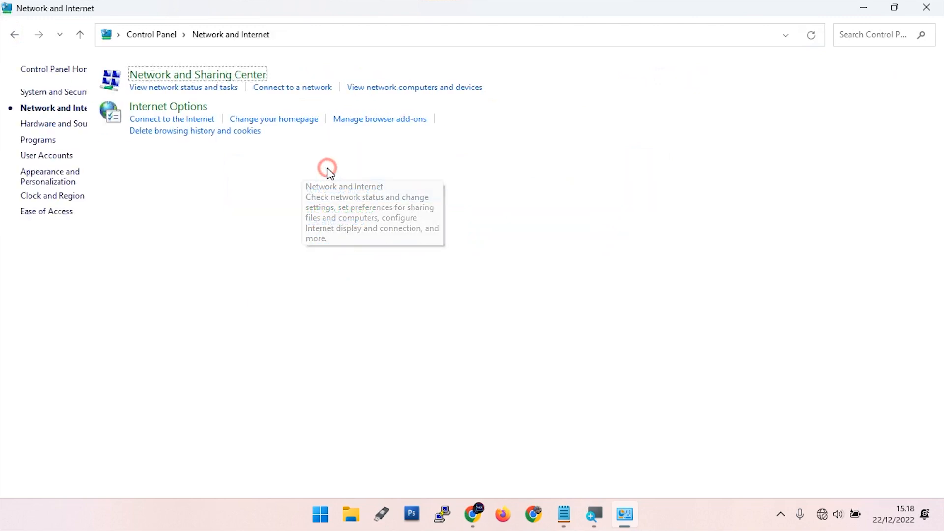
{"action": "left_click", "coordinate": [231, 78]}
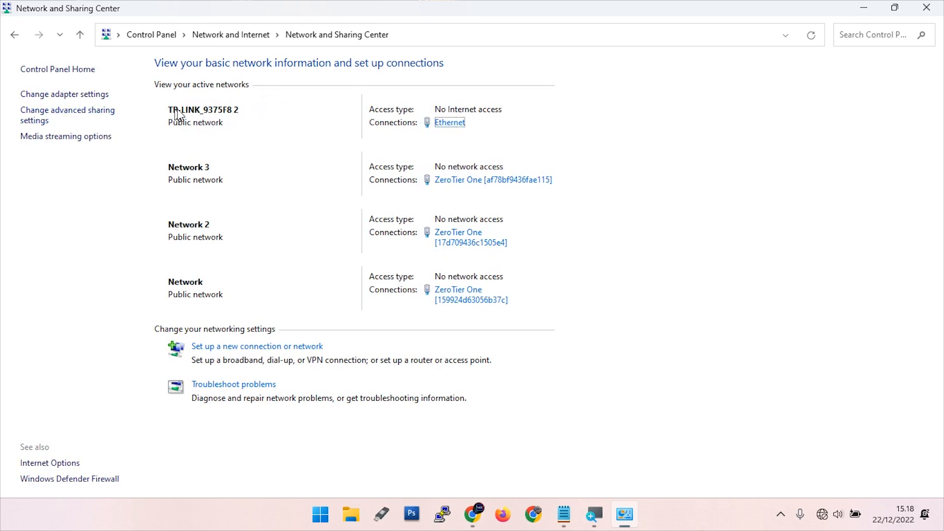
{"action": "left_click", "coordinate": [448, 122]}
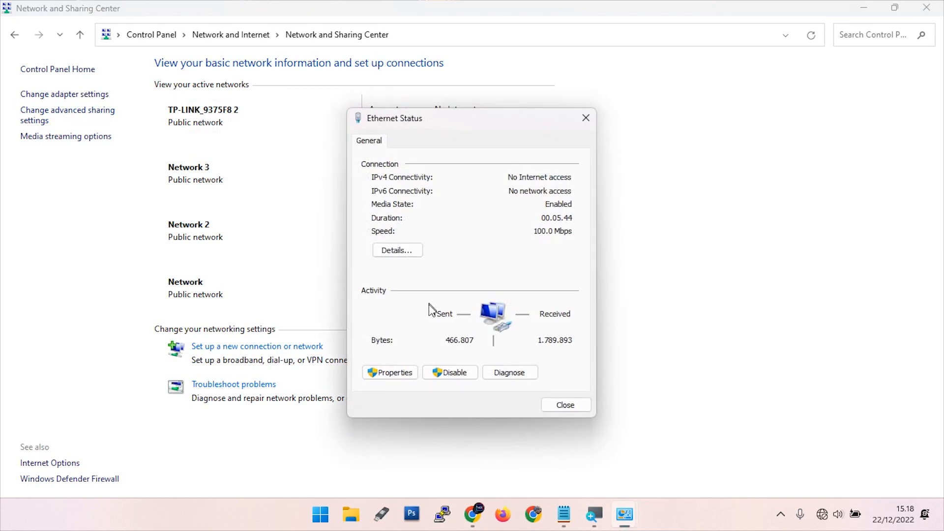
{"action": "left_click", "coordinate": [390, 373]}
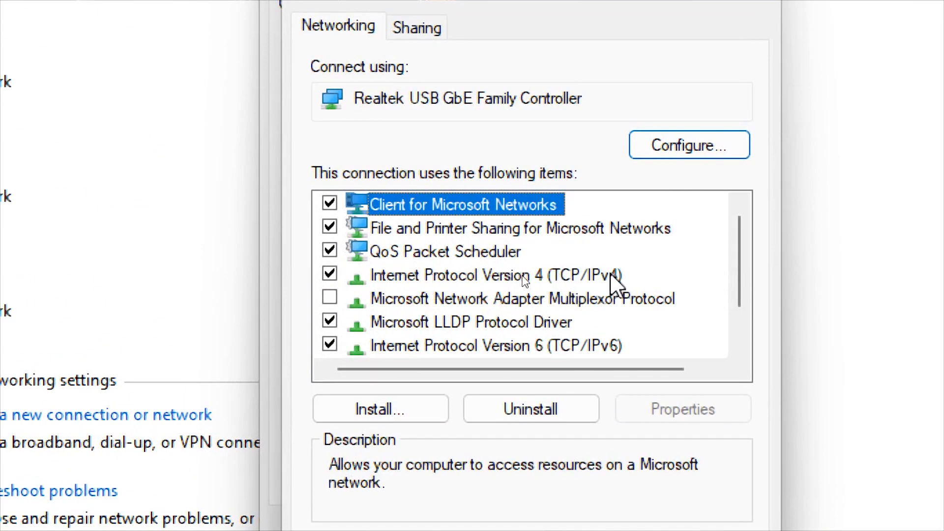
Give Ethernet static IPv4 192.168.1.10 with mask 255.255.255.0 and close all dialogs
{"action": "double_click", "coordinate": [592, 276]}
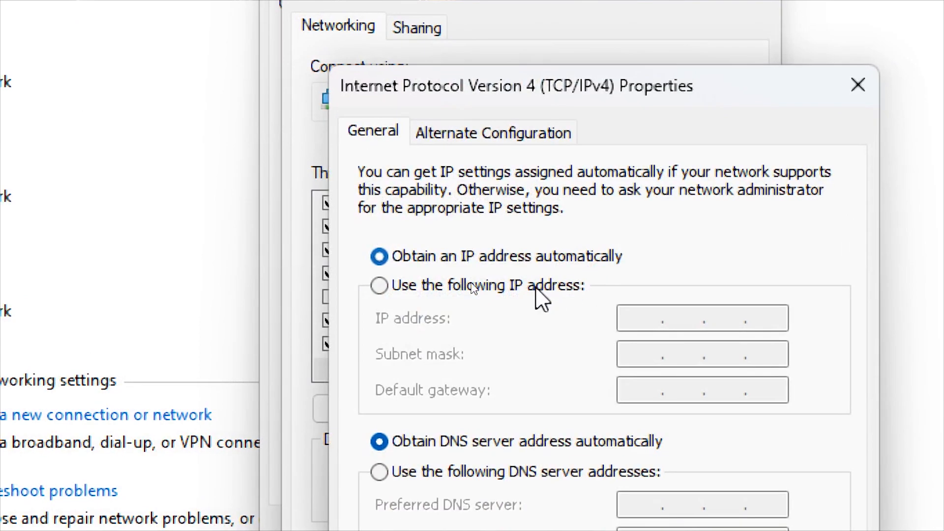
{"action": "left_click", "coordinate": [408, 295]}
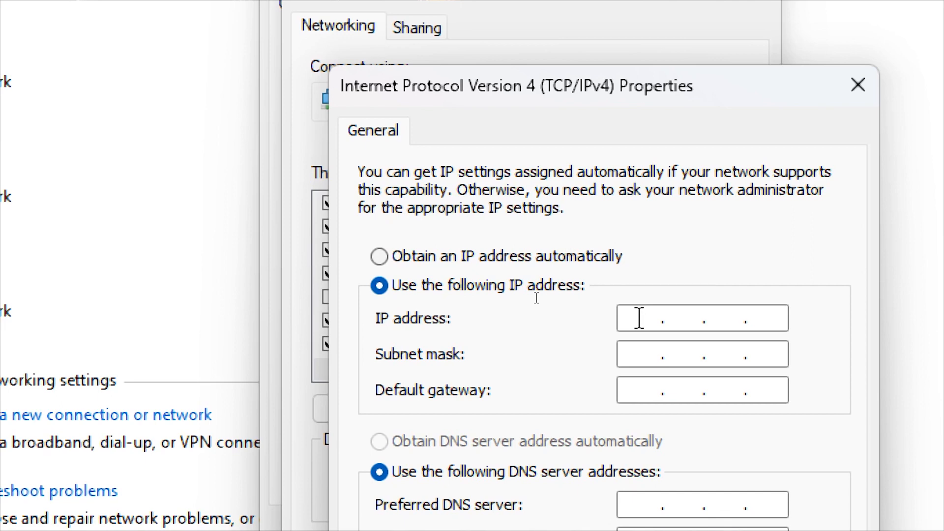
{"action": "left_click", "coordinate": [638, 318]}
{"action": "type", "text": "192.168."}
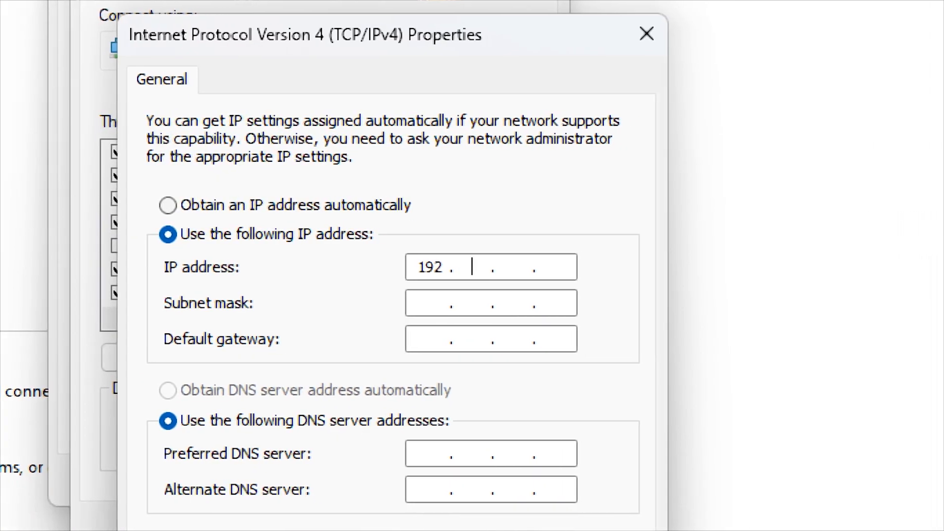
{"action": "type", "text": "1."}
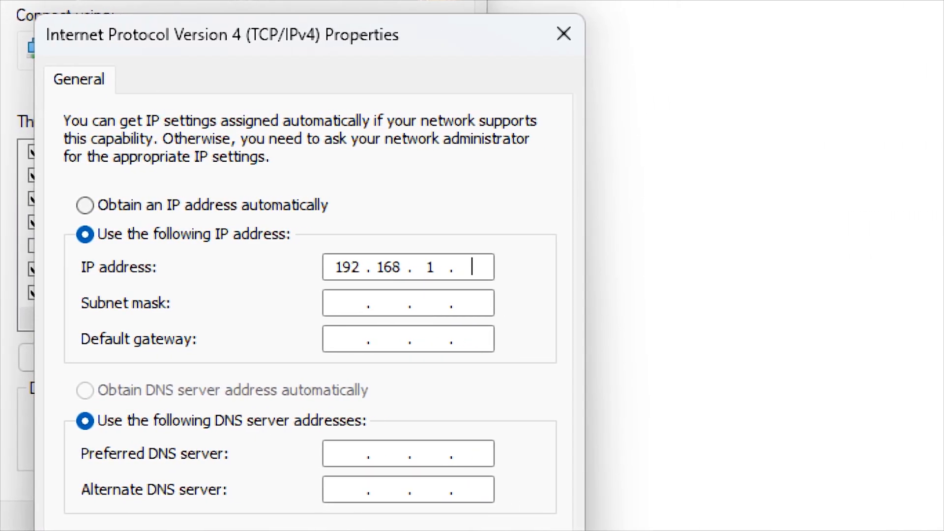
{"action": "type", "text": "10"}
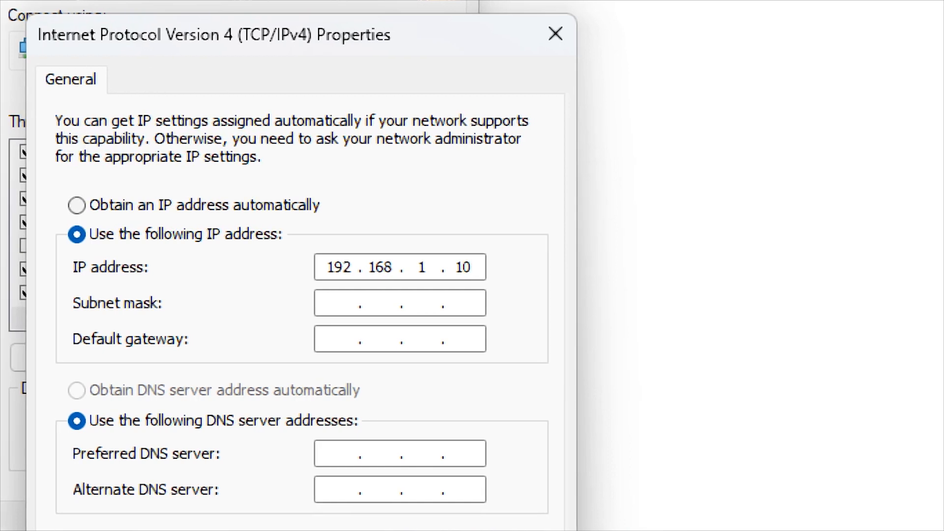
{"action": "left_click_drag", "start_coordinate": [457, 268], "coordinate": [482, 268]}
{"action": "key", "text": "Tab"}
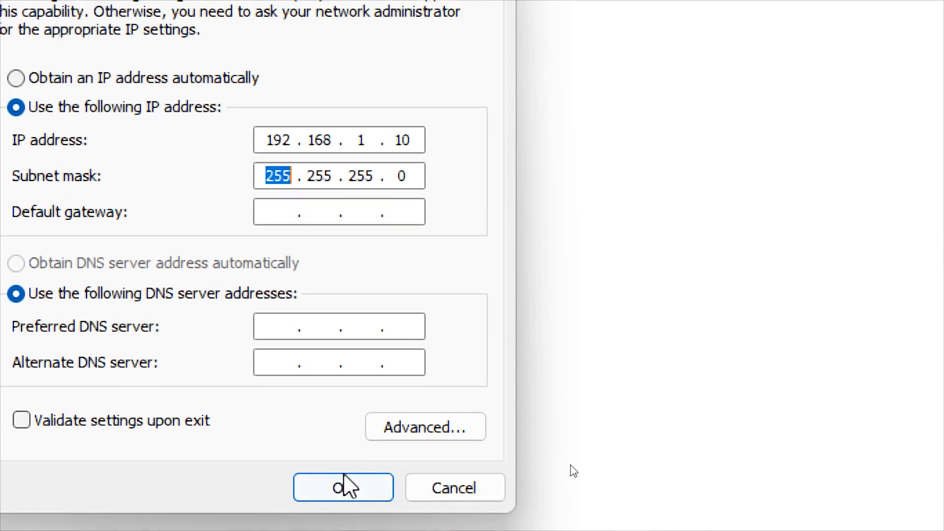
{"action": "left_click", "coordinate": [347, 486]}
{"action": "left_click", "coordinate": [232, 401]}
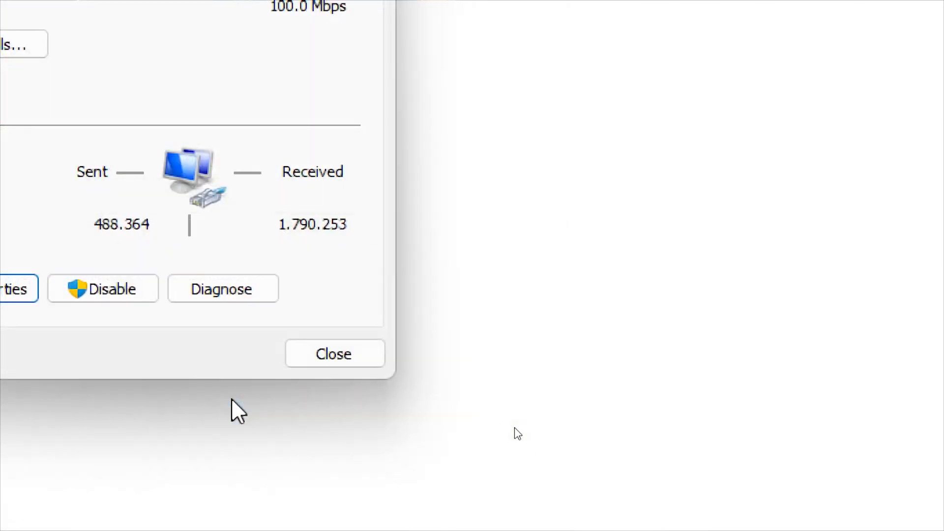
{"action": "left_click", "coordinate": [334, 354]}
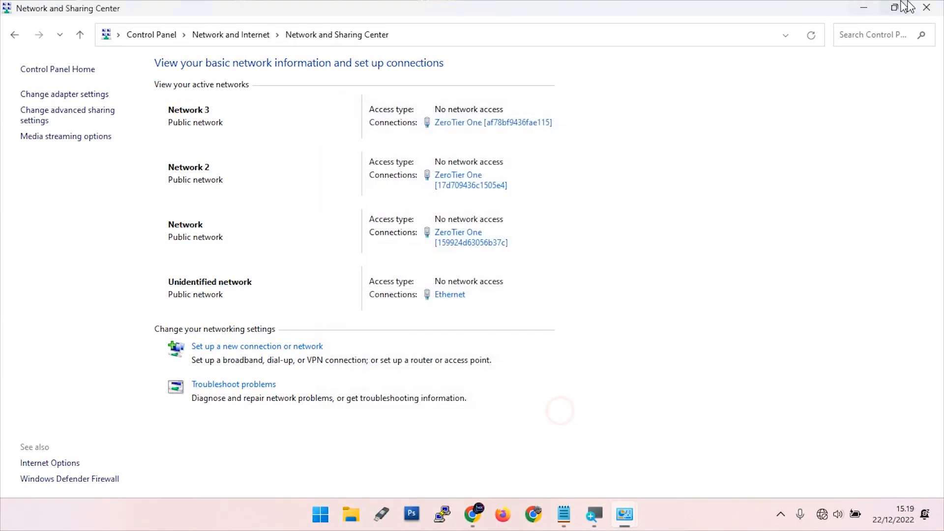
{"action": "left_click", "coordinate": [926, 7]}
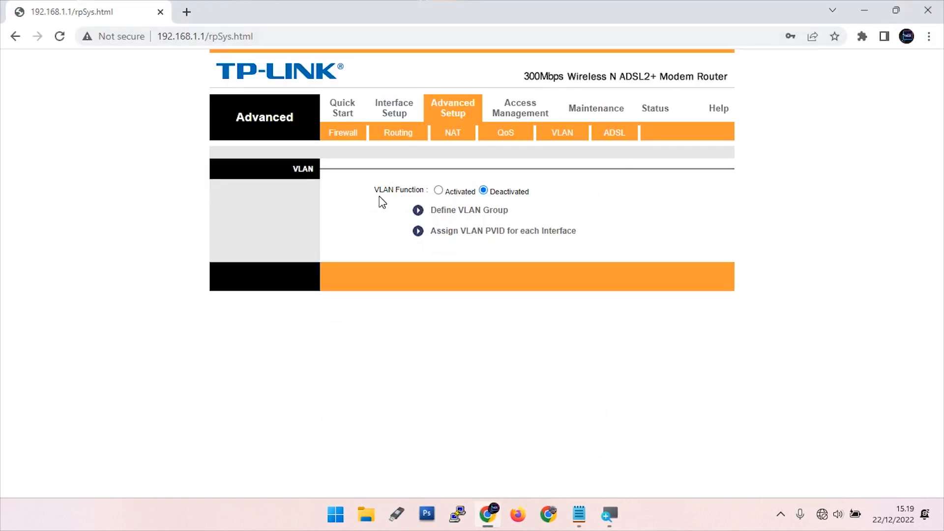
Under Interface Setup > LAN, change the last digit of the IP to make it 192.168.1.2, then save
{"action": "left_click_drag", "start_coordinate": [380, 189], "coordinate": [417, 190]}
{"action": "left_click", "coordinate": [394, 114]}
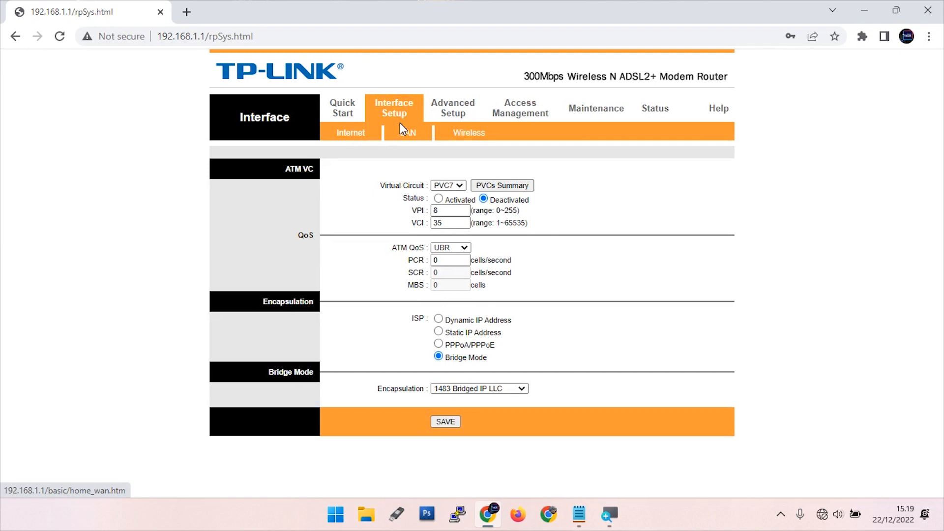
{"action": "left_click", "coordinate": [408, 132]}
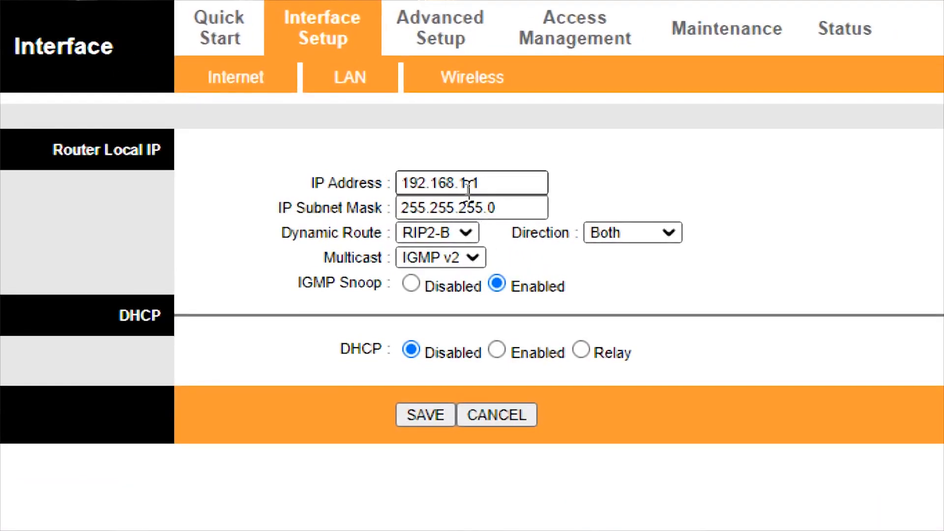
{"action": "left_click", "coordinate": [487, 185]}
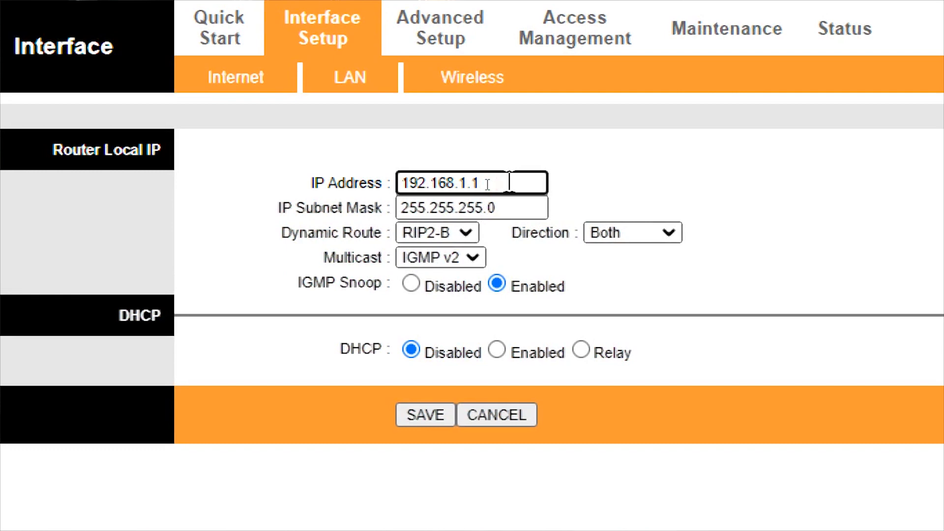
{"action": "key", "text": "BackSpace"}
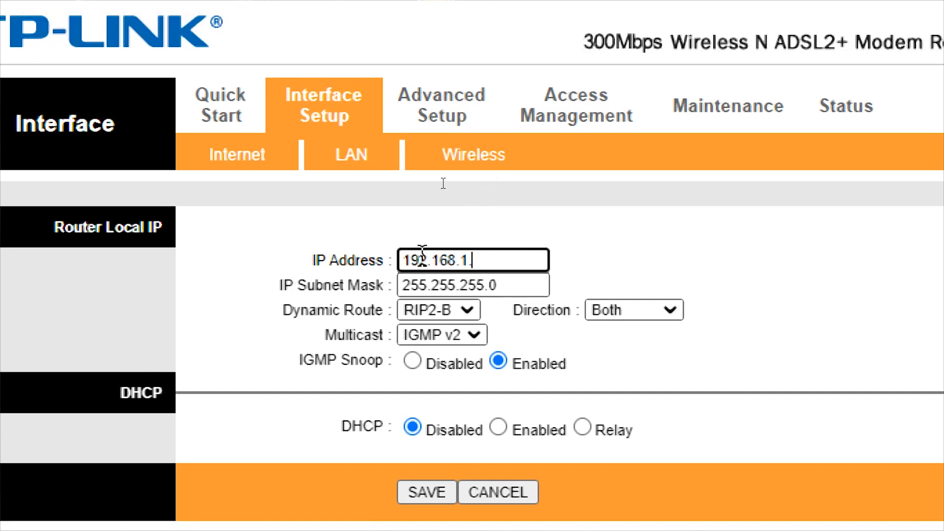
{"action": "type", "text": "2"}
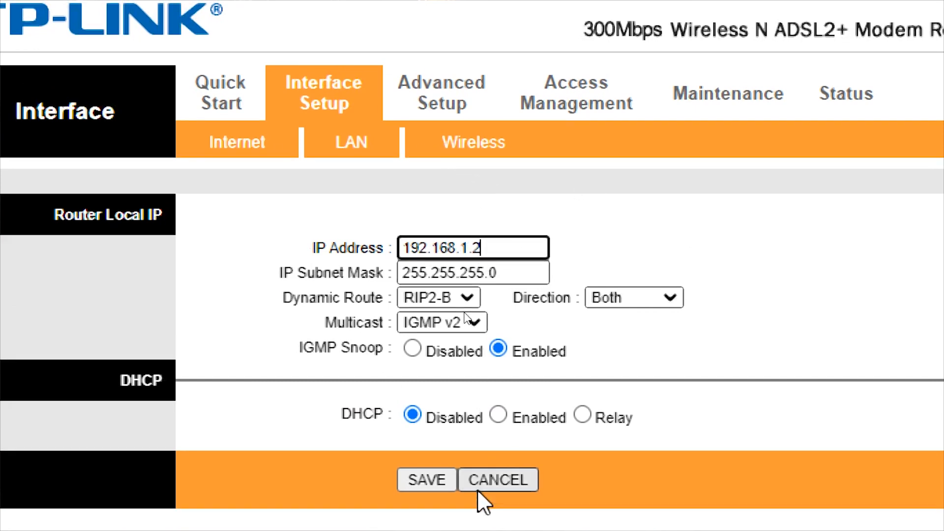
{"action": "left_click", "coordinate": [415, 482]}
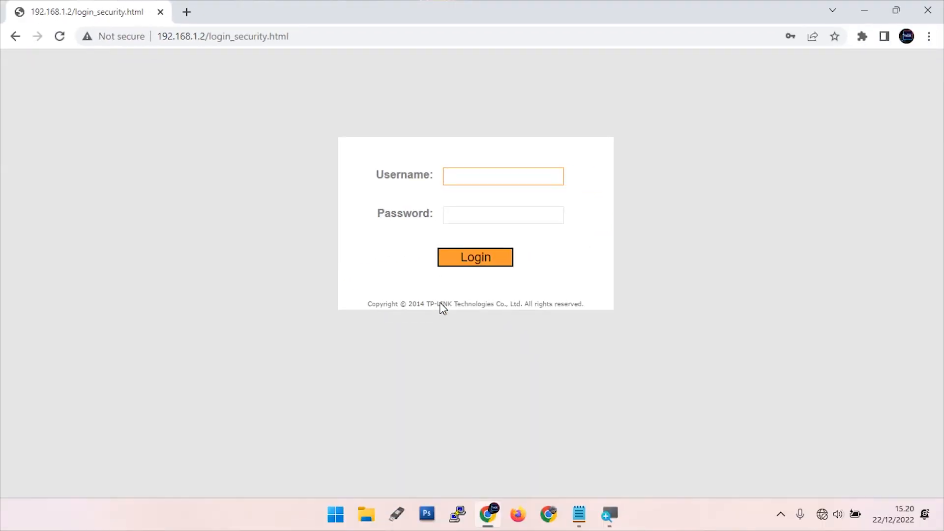
Log in to the modem with the admin account credentials, declining Chrome's password prompt
{"action": "type", "text": "admin"}
{"action": "key", "text": "Tab"}
{"action": "type", "text": "adm"}
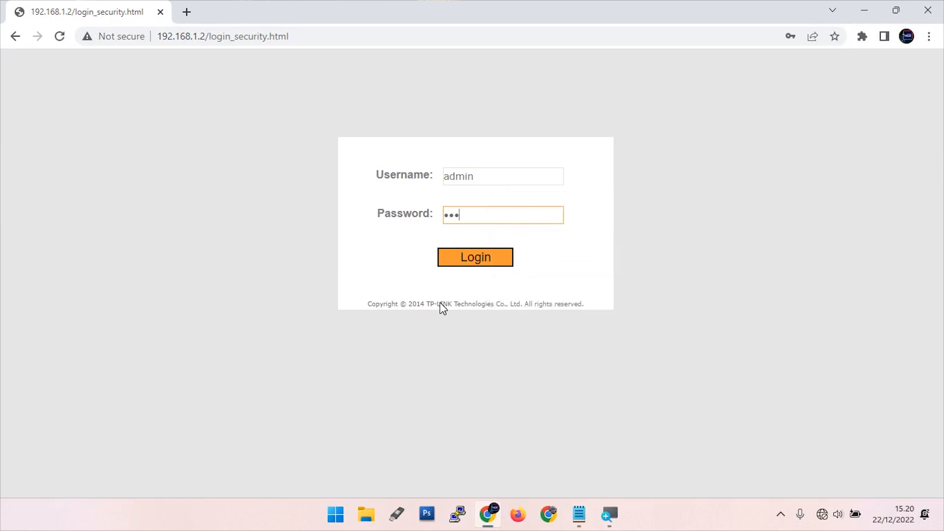
{"action": "type", "text": "in"}
{"action": "key", "text": "Return"}
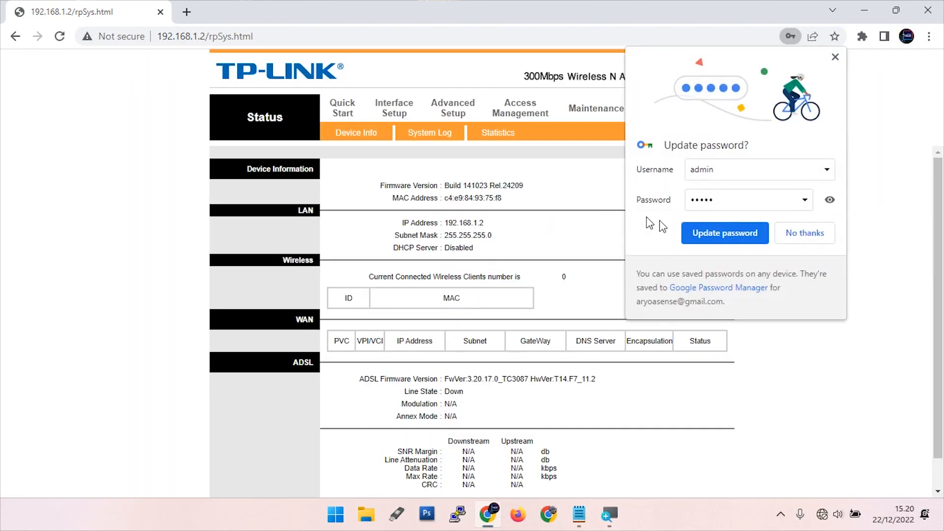
{"action": "left_click", "coordinate": [792, 234]}
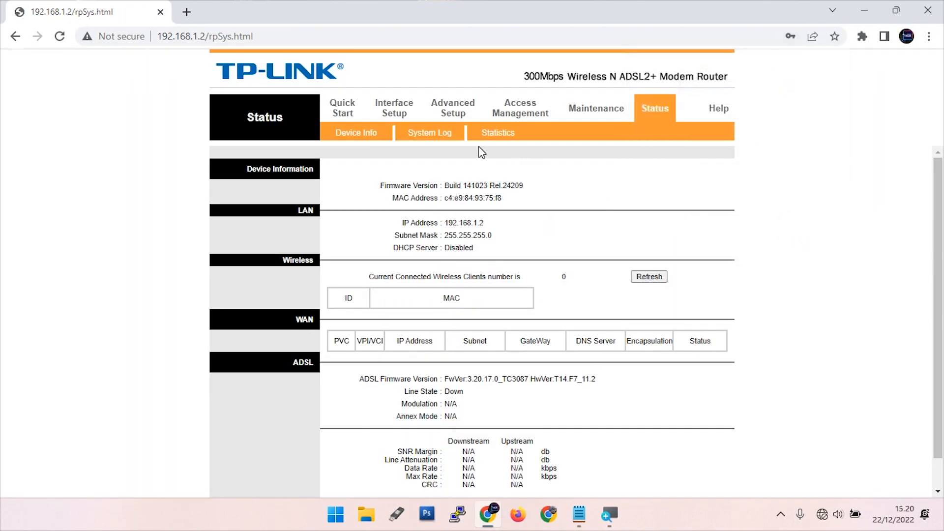
Switch the VLAN function to Activated under Advanced Setup > VLAN
{"action": "left_click", "coordinate": [454, 113]}
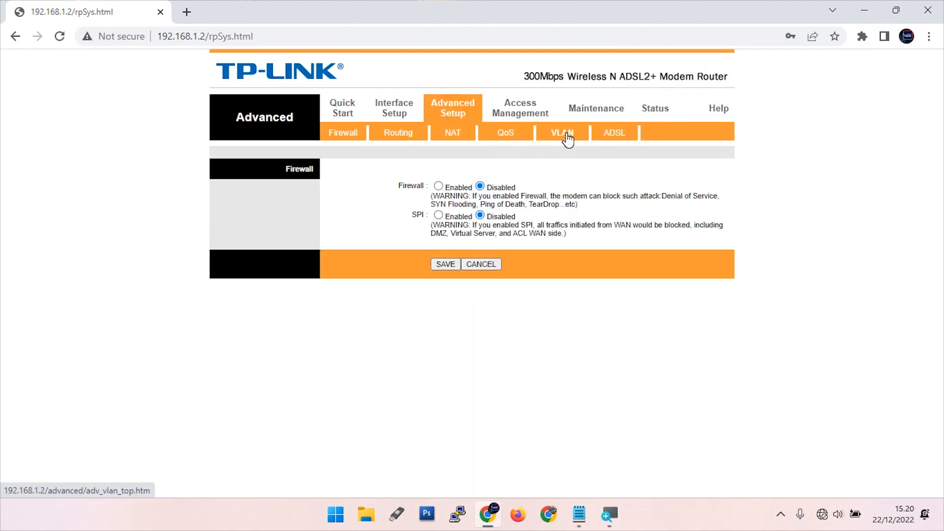
{"action": "left_click", "coordinate": [567, 138]}
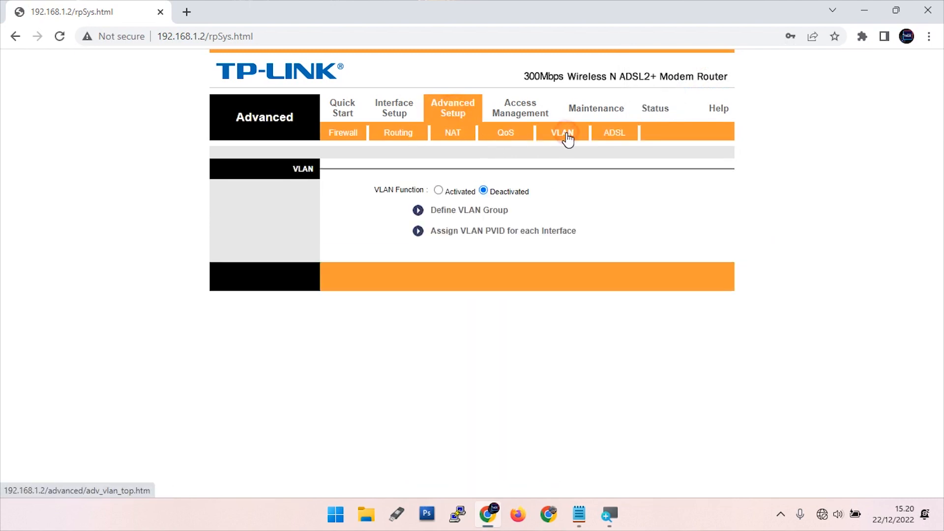
{"action": "left_click", "coordinate": [438, 190]}
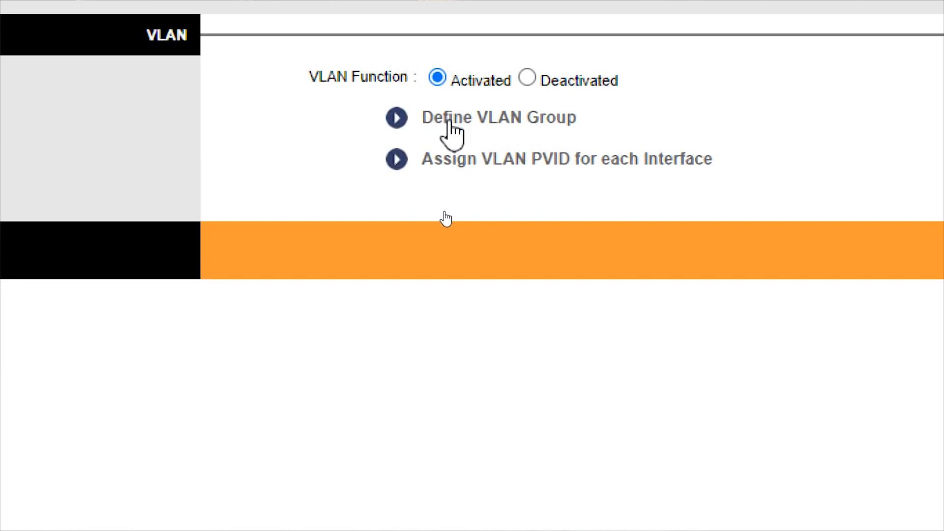
Open the VLAN group definitions, briefly tagging and then untagging ATM VC 0
{"action": "left_click", "coordinate": [506, 119]}
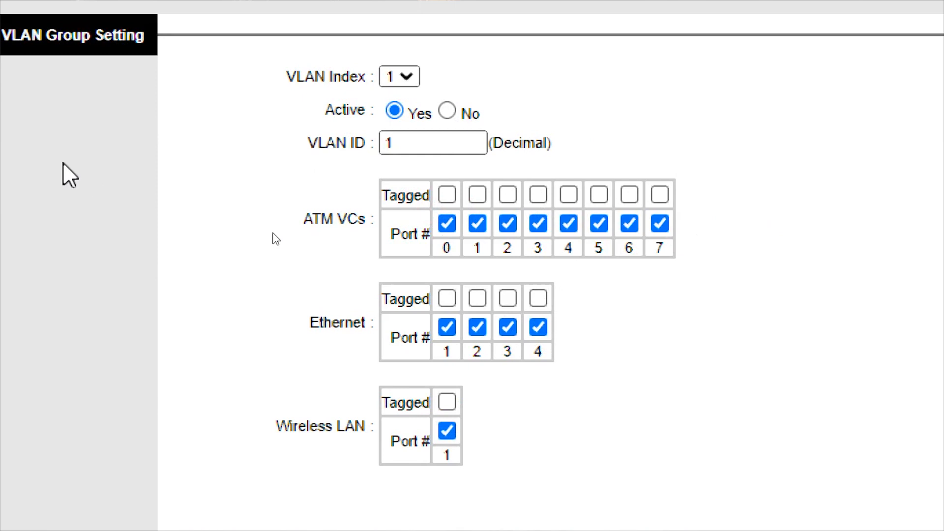
{"action": "left_click", "coordinate": [328, 77]}
{"action": "left_click_drag", "start_coordinate": [284, 77], "coordinate": [365, 80]}
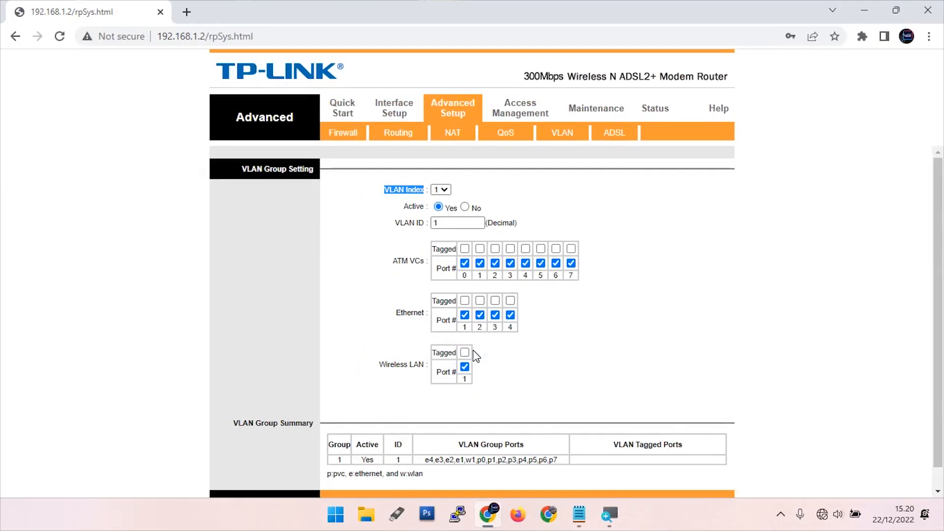
{"action": "left_click", "coordinate": [510, 301]}
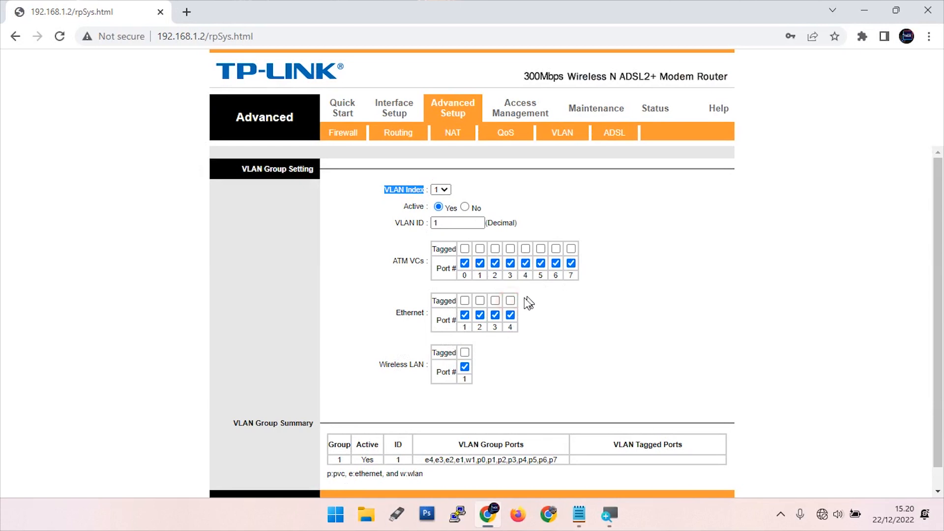
{"action": "left_click", "coordinate": [465, 249]}
{"action": "left_click", "coordinate": [465, 249]}
{"action": "scroll", "coordinate": [507, 378], "scroll_direction": "down", "scroll_amount": 1}
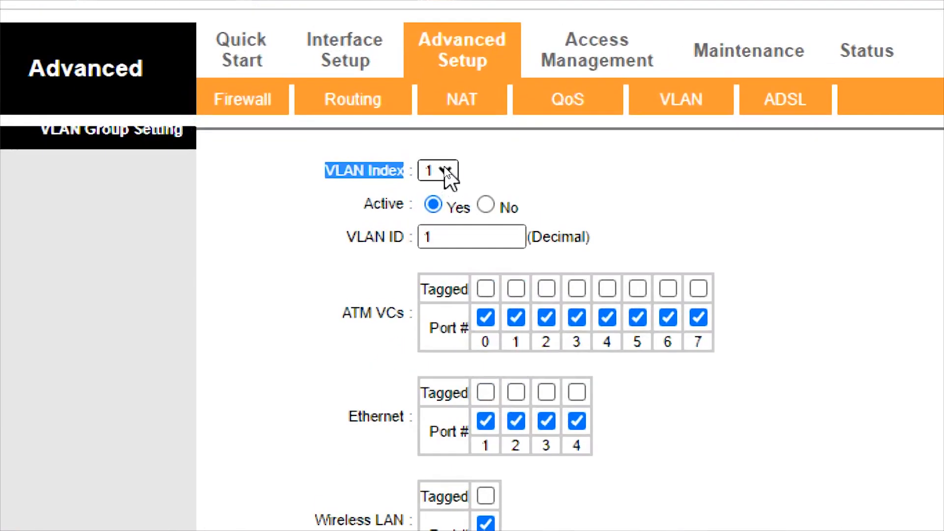
Select VLAN index 2, set it Active and enter VLAN ID 2
{"action": "left_click", "coordinate": [445, 170]}
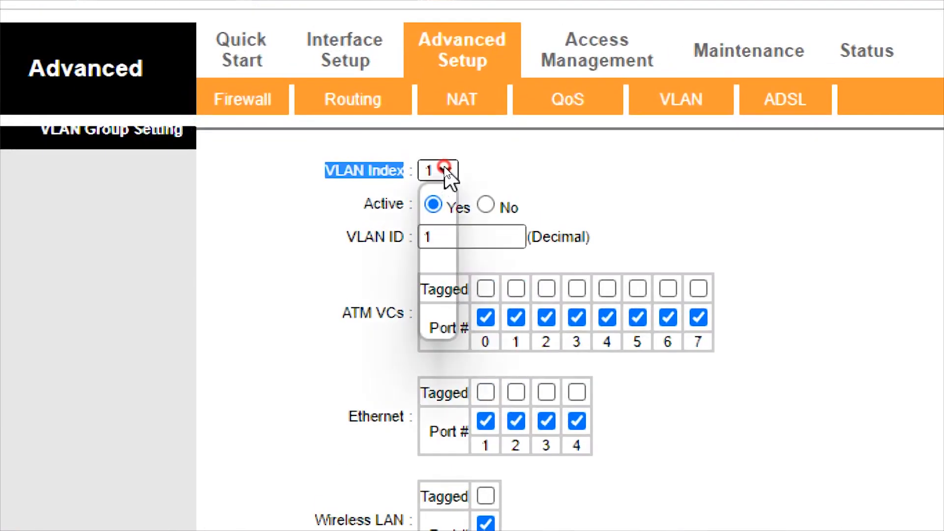
{"action": "left_click", "coordinate": [446, 186]}
{"action": "left_click", "coordinate": [433, 248]}
{"action": "double_click", "coordinate": [450, 278]}
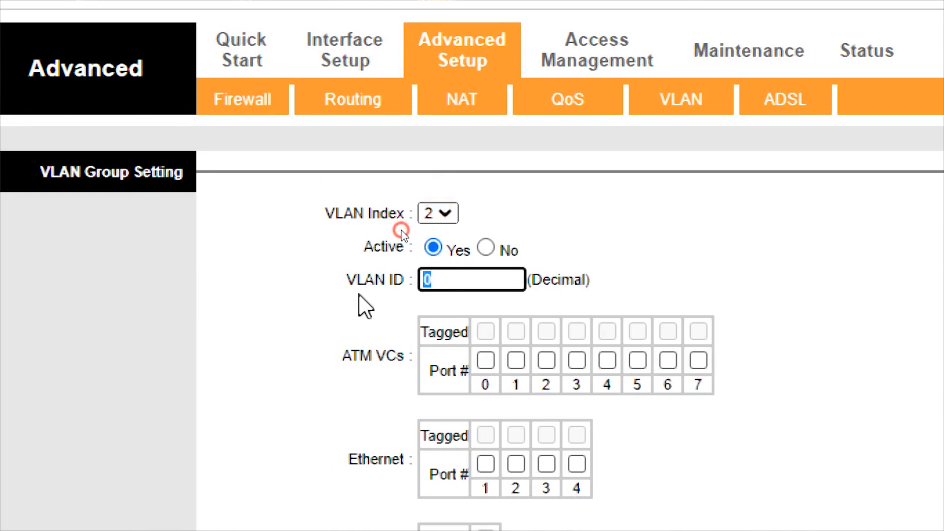
{"action": "type", "text": "2"}
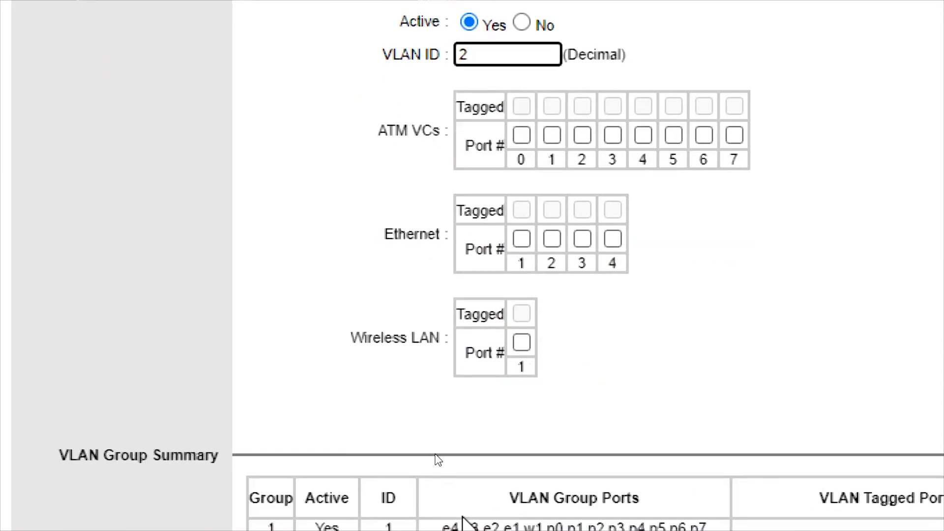
{"action": "key", "text": "super"}
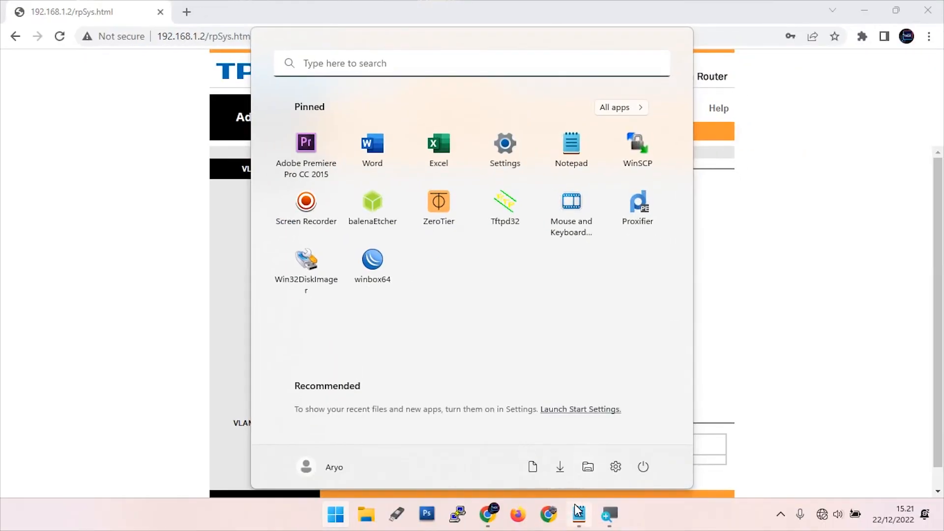
In the Notepad VLAN notes, add 4 to the ID 2 line and 'tag' to the MODEM LAN 3 line
{"action": "left_click", "coordinate": [578, 512]}
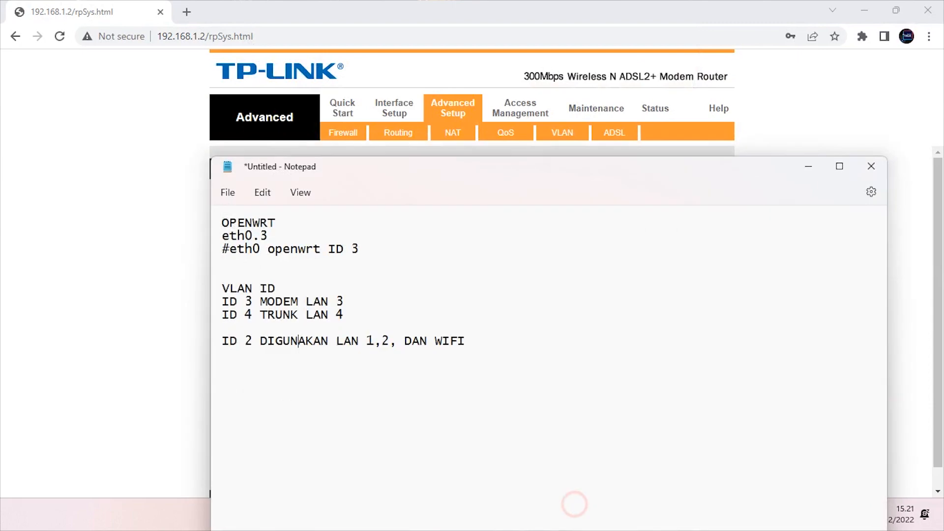
{"action": "double_click", "coordinate": [248, 341]}
{"action": "left_click", "coordinate": [487, 337]}
{"action": "left_click", "coordinate": [394, 340]}
{"action": "type", "text": "4"}
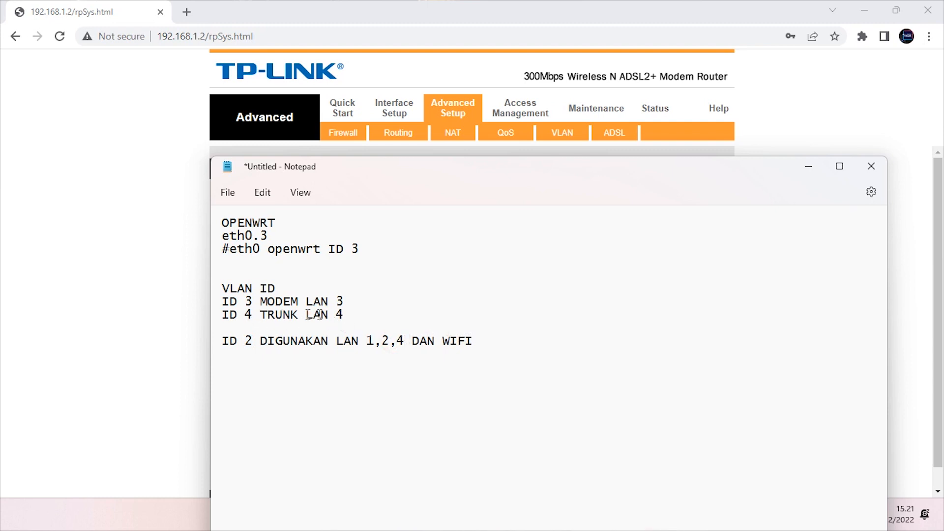
{"action": "double_click", "coordinate": [335, 316]}
{"action": "left_click", "coordinate": [346, 301]}
{"action": "type", "text": "t"}
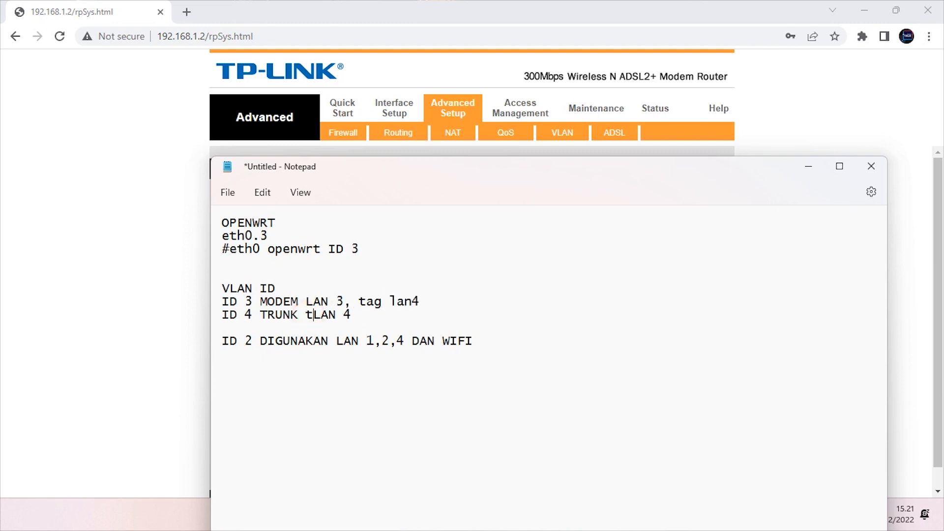
{"action": "type", "text": "ag"}
Copy 'tag LAN 4' into the ID 2 line so it reads 'ID 2 DIGUNAKAN LAN 1,2, DAN WIFI tag LAN 4'
{"action": "left_click_drag", "start_coordinate": [374, 315], "coordinate": [305, 317]}
{"action": "key", "text": "ctrl+c"}
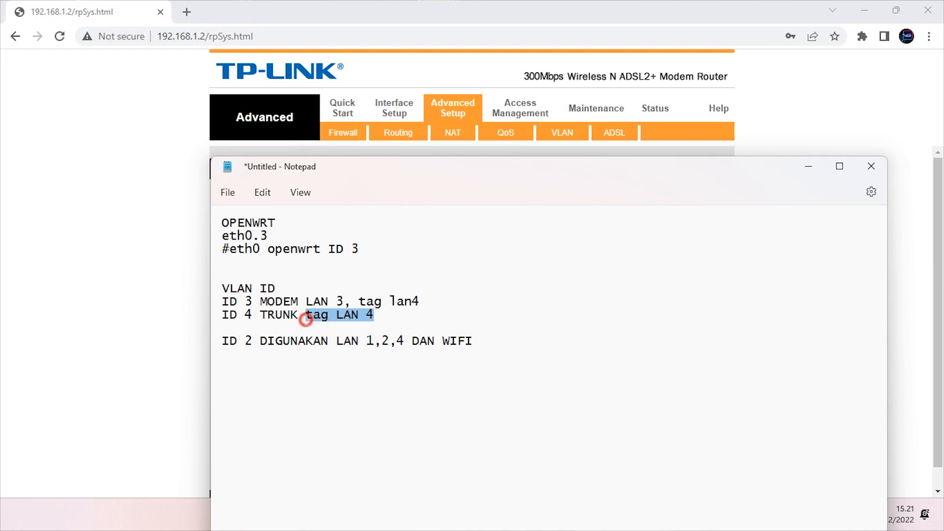
{"action": "left_click", "coordinate": [396, 341]}
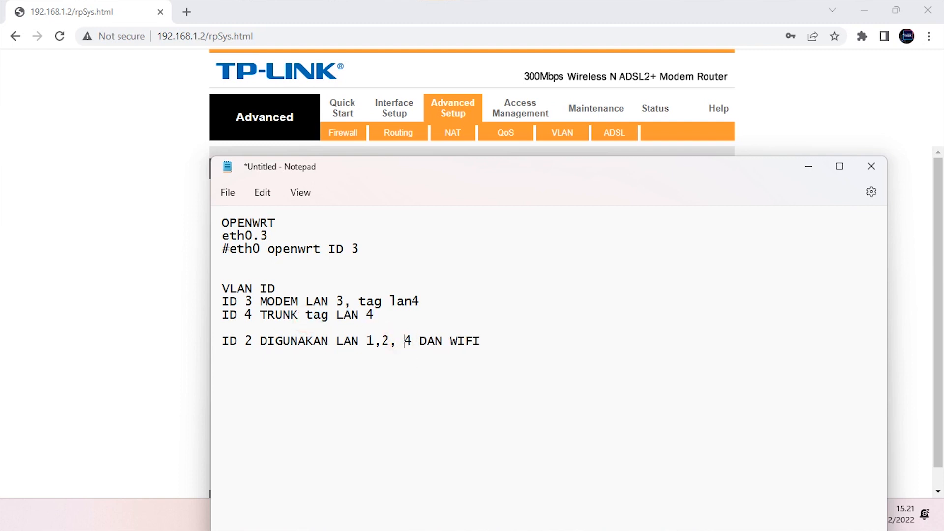
{"action": "key", "text": "ctrl+v"}
{"action": "type", "text": "\\"}
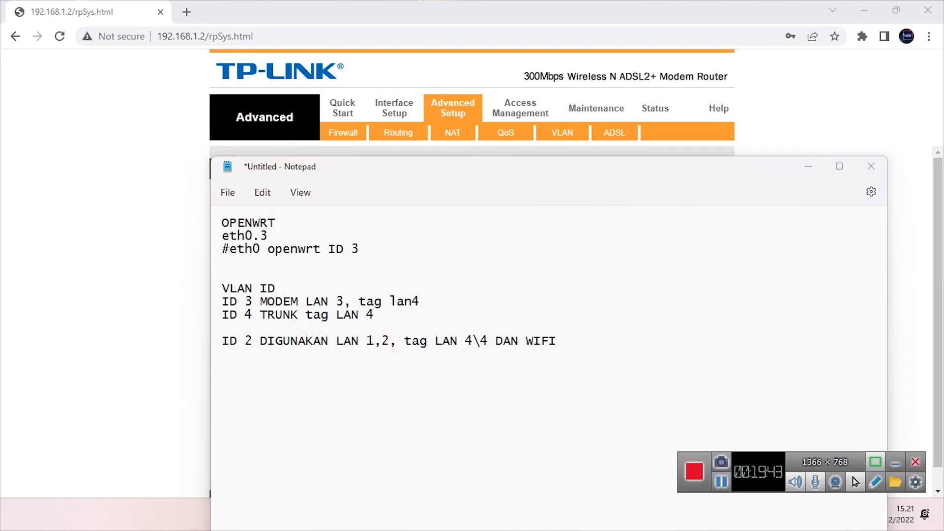
{"action": "left_click", "coordinate": [895, 463]}
{"action": "key", "text": "BackSpace"}
{"action": "key", "text": "BackSpace"}
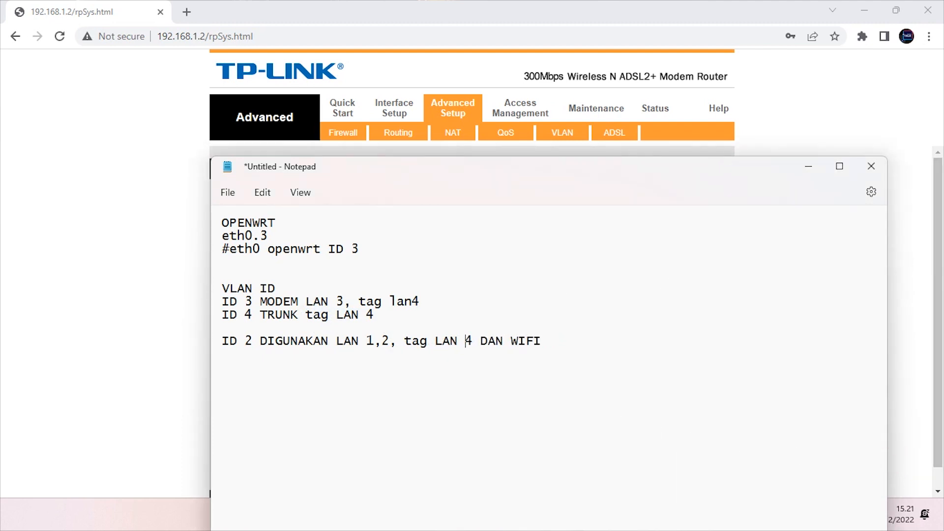
{"action": "left_click_drag", "start_coordinate": [559, 339], "coordinate": [472, 338]}
{"action": "key", "text": "BackSpace"}
{"action": "left_click", "coordinate": [396, 341]}
{"action": "type", "text": "DAN WIFI"}
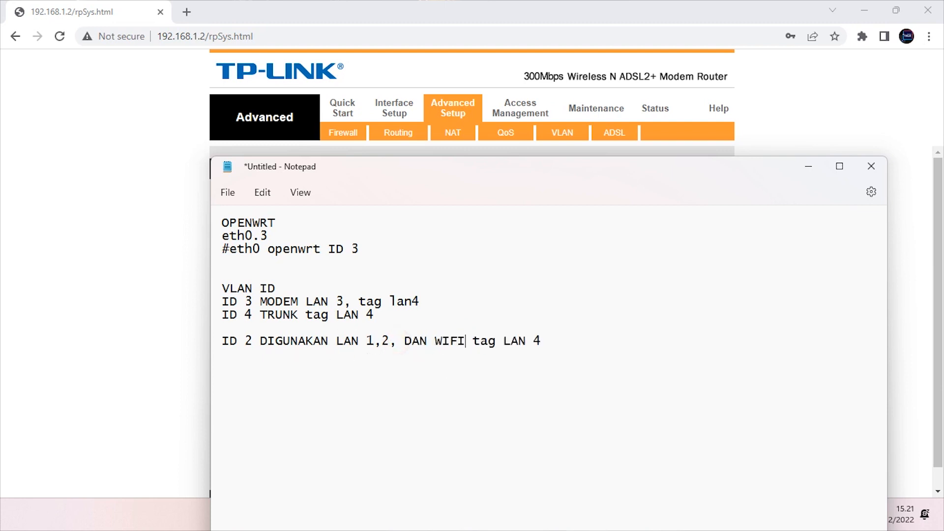
{"action": "left_click", "coordinate": [155, 264]}
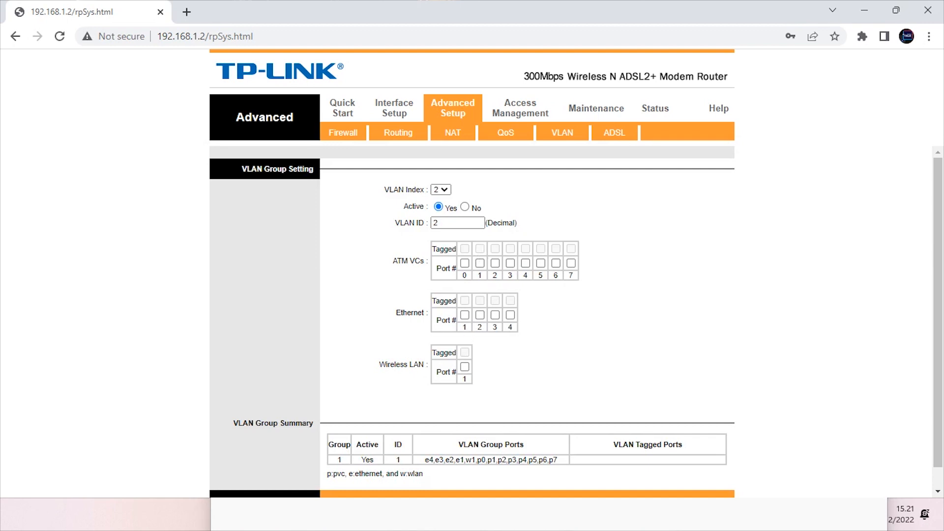
Tick Ethernet ports 1 and 2, tag port 4, add Wireless LAN port 1, and save VLAN 2
{"action": "left_click", "coordinate": [465, 315]}
{"action": "left_click", "coordinate": [480, 315]}
{"action": "left_click", "coordinate": [511, 301]}
{"action": "left_click", "coordinate": [465, 367]}
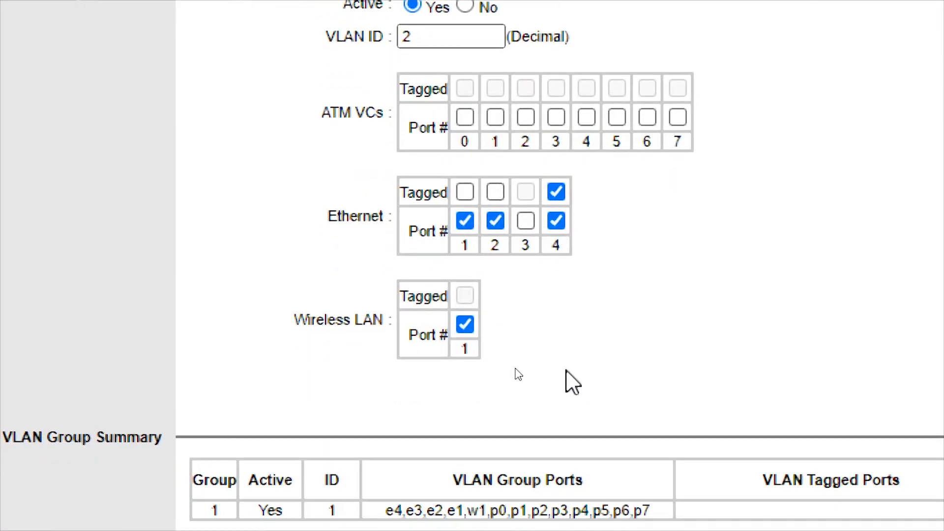
{"action": "left_click", "coordinate": [422, 437]}
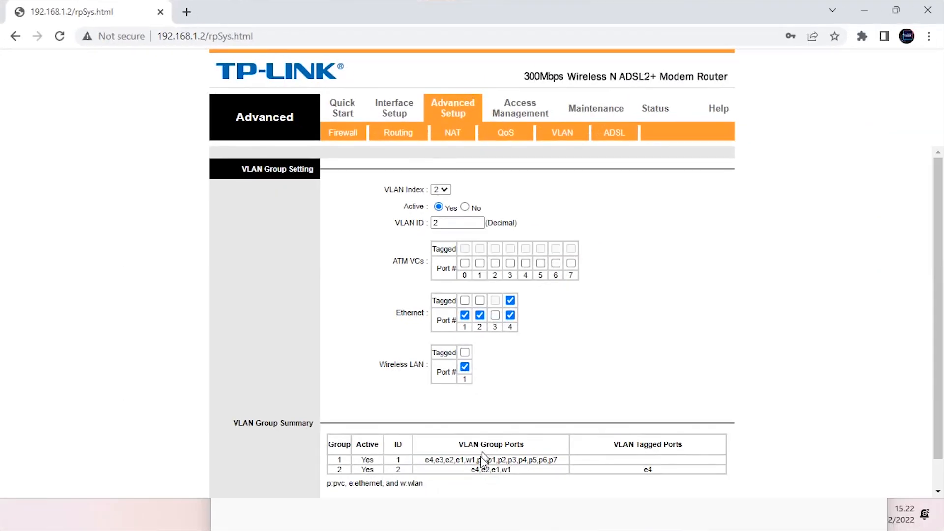
{"action": "left_click_drag", "start_coordinate": [467, 471], "coordinate": [521, 470]}
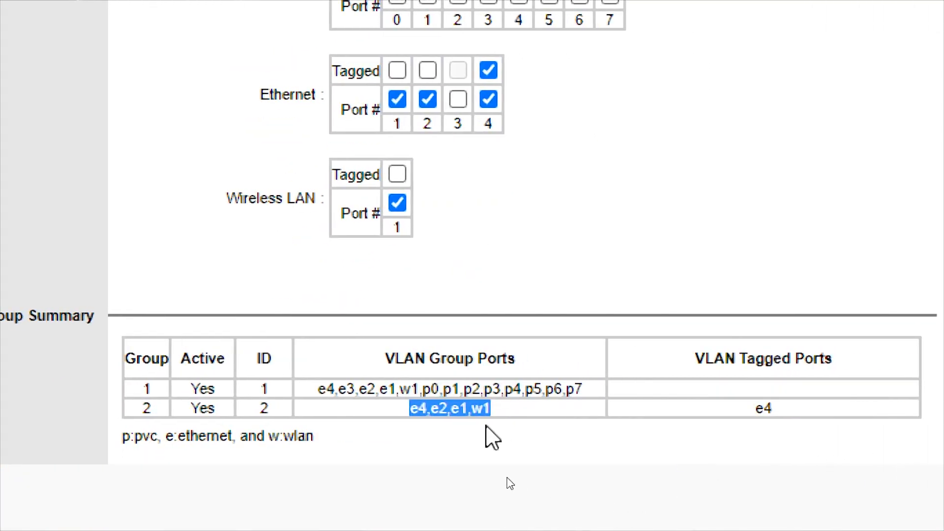
{"action": "left_click", "coordinate": [506, 416]}
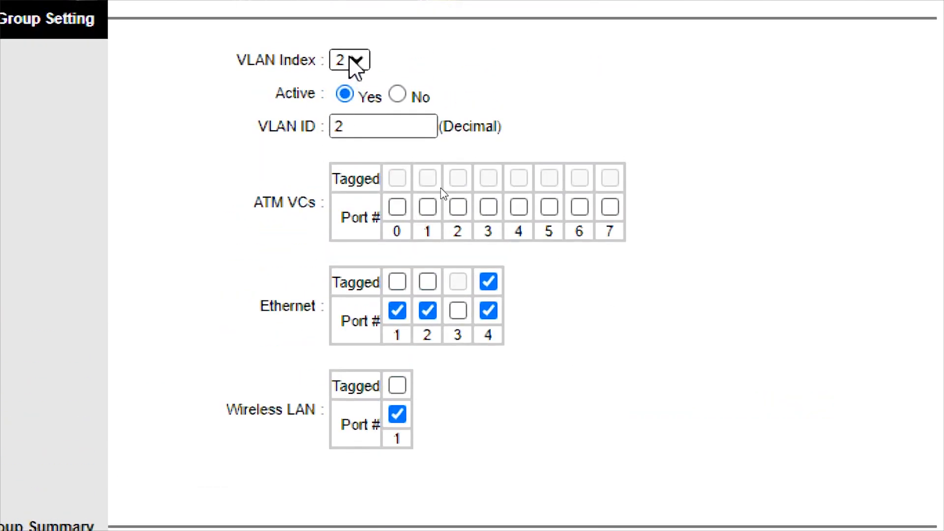
{"action": "left_click", "coordinate": [349, 61]}
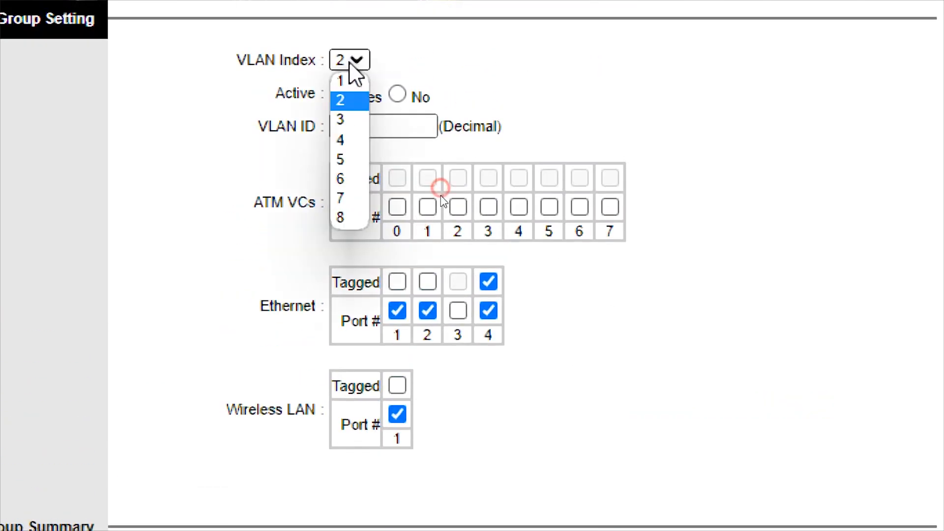
Set VLAN index 3 Active with ID 3, adding Ethernet port 3 and tagged port 4
{"action": "left_click", "coordinate": [359, 118]}
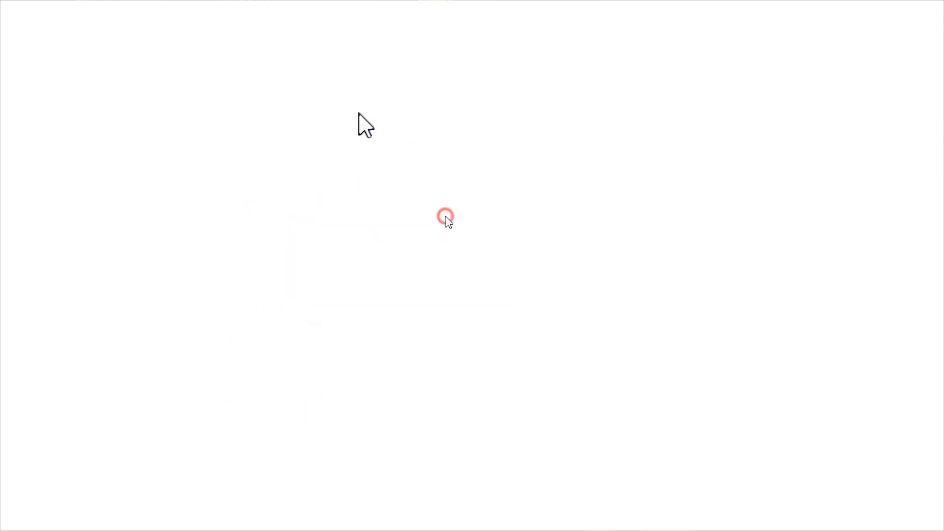
{"action": "left_click", "coordinate": [345, 94]}
{"action": "key", "text": "Tab"}
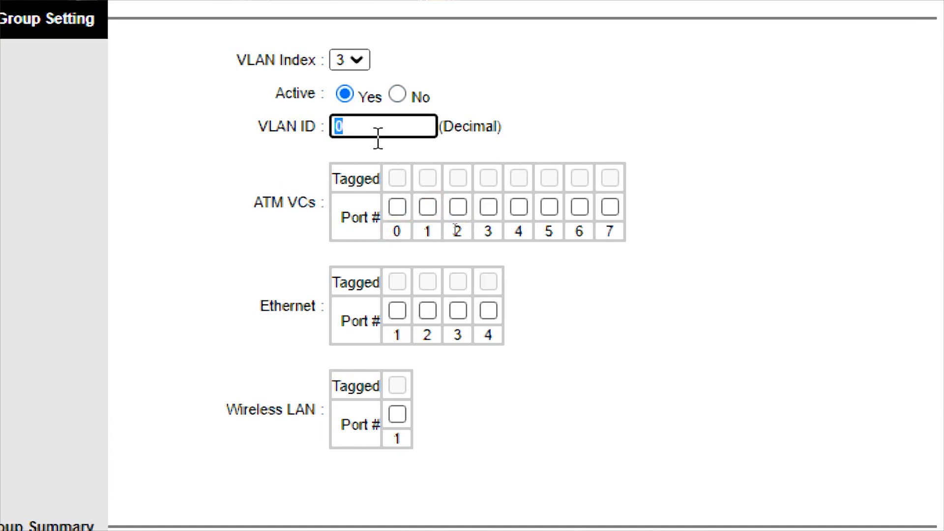
{"action": "type", "text": "3"}
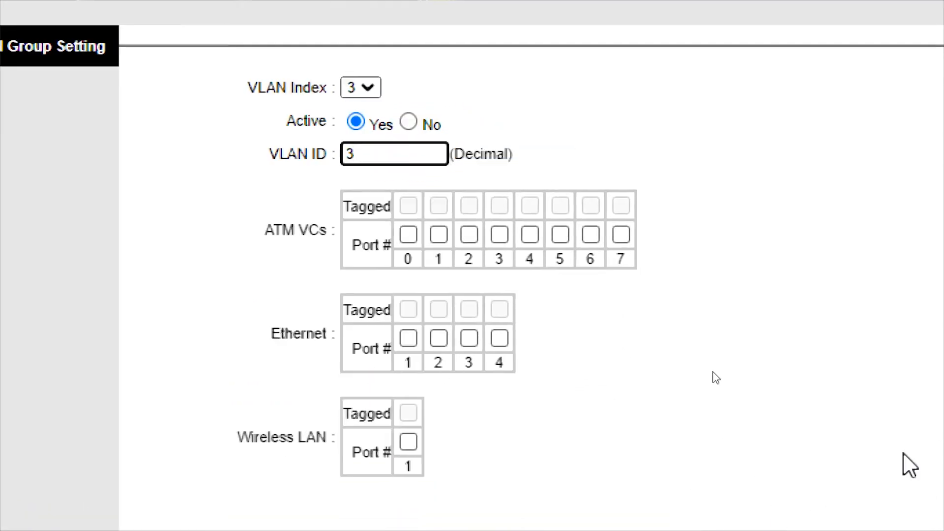
{"action": "left_click", "coordinate": [497, 339]}
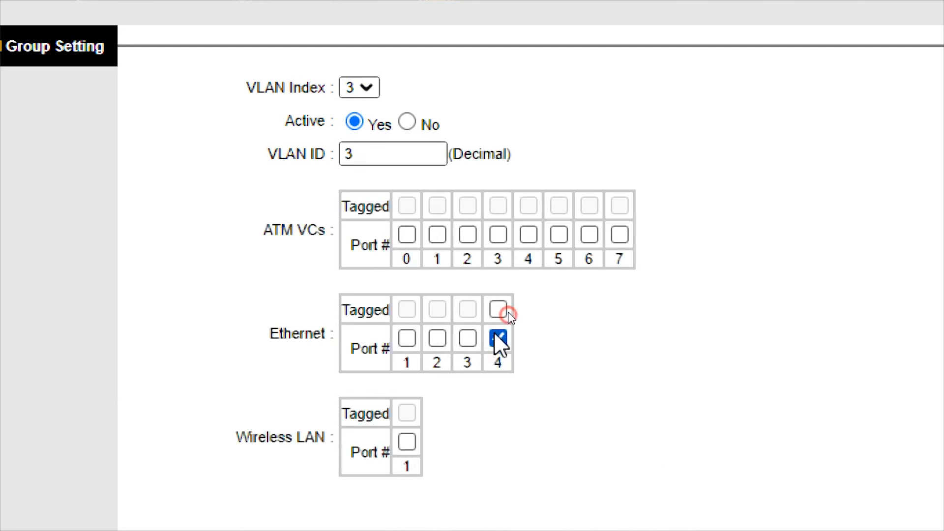
{"action": "left_click", "coordinate": [500, 310]}
{"action": "left_click", "coordinate": [469, 339]}
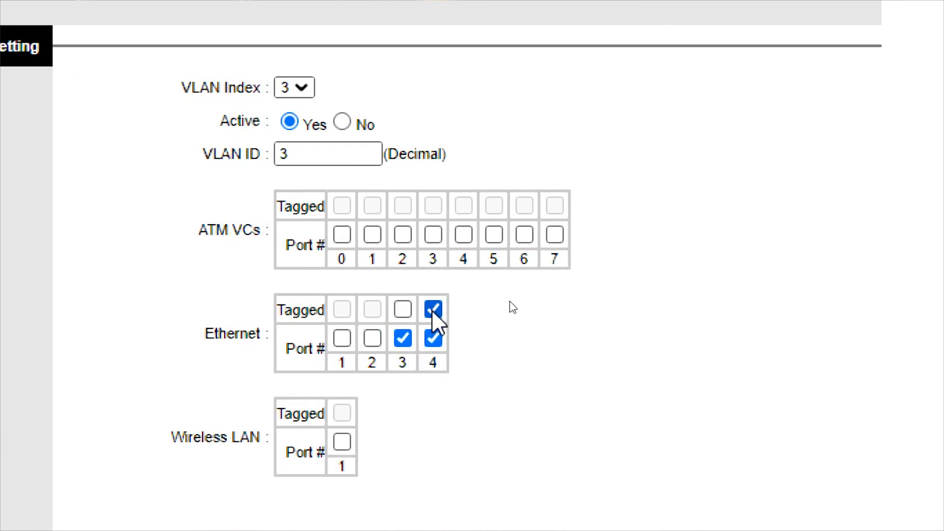
{"action": "scroll", "coordinate": [748, 411], "scroll_direction": "down", "scroll_amount": 2}
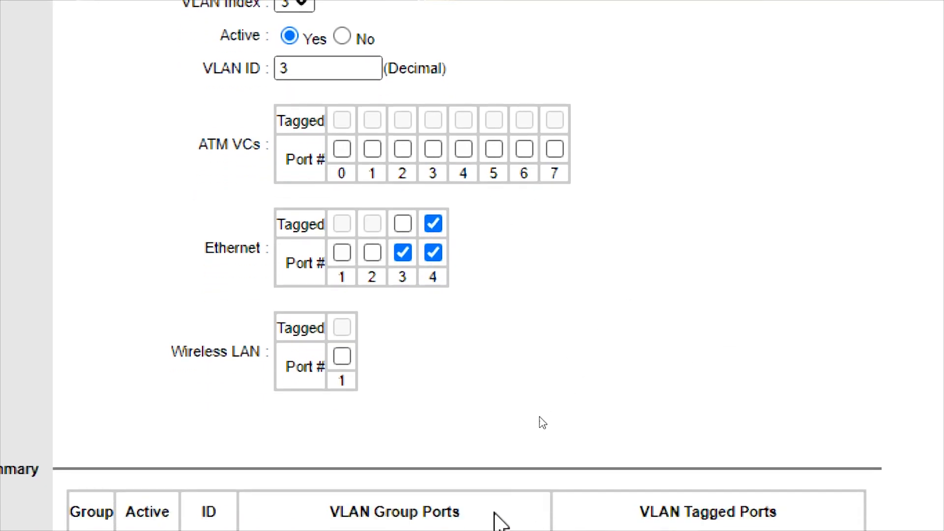
{"action": "scroll", "coordinate": [543, 423], "scroll_direction": "down", "scroll_amount": 4}
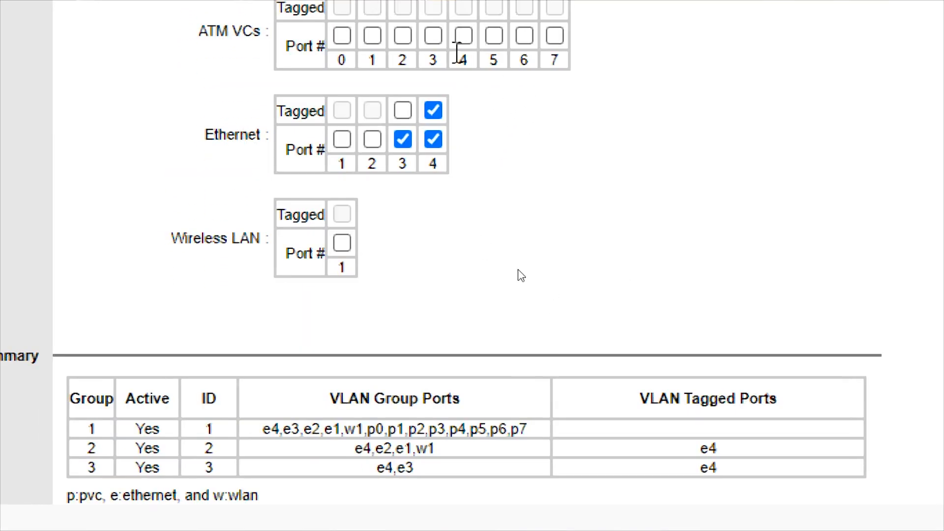
Set VLAN index 4 Active with ID 4 and tagged Ethernet port 4 as its only member
{"action": "left_click", "coordinate": [230, 248]}
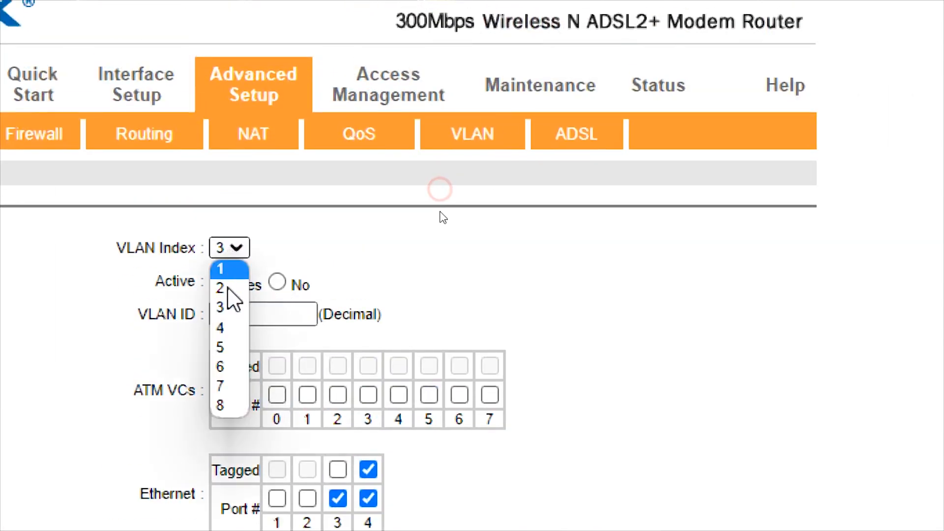
{"action": "left_click", "coordinate": [235, 348]}
{"action": "left_click", "coordinate": [224, 282]}
{"action": "double_click", "coordinate": [248, 315]}
{"action": "type", "text": "4"}
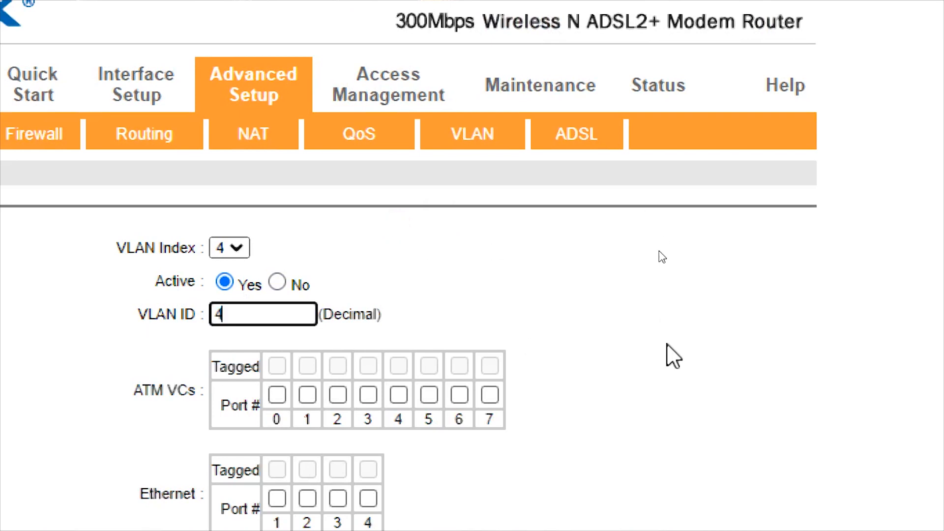
{"action": "scroll", "coordinate": [664, 321], "scroll_direction": "down", "scroll_amount": 2}
{"action": "left_click", "coordinate": [368, 408]}
{"action": "left_click", "coordinate": [368, 379]}
{"action": "scroll", "coordinate": [385, 401], "scroll_direction": "down", "scroll_amount": 1}
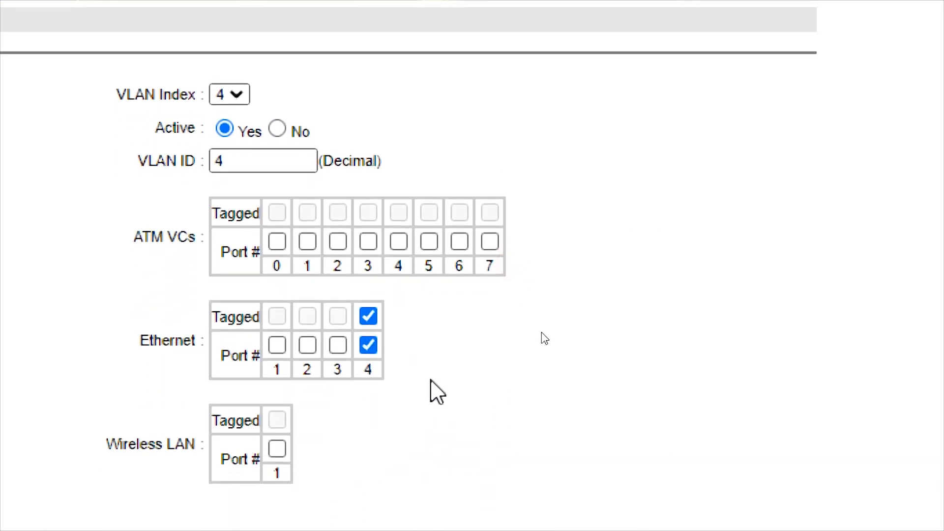
{"action": "scroll", "coordinate": [400, 433], "scroll_direction": "down", "scroll_amount": 3}
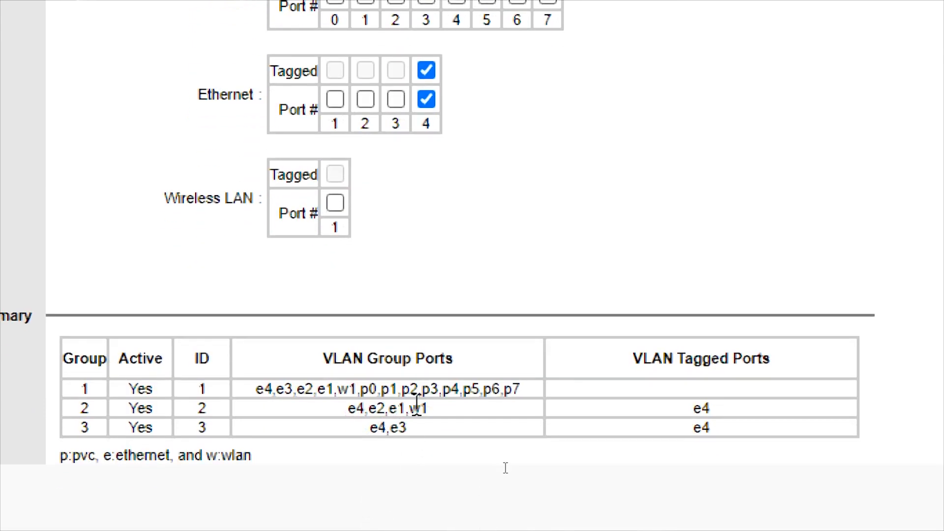
Check w1 in group 2's port list, then save VLAN group 4
{"action": "double_click", "coordinate": [419, 408]}
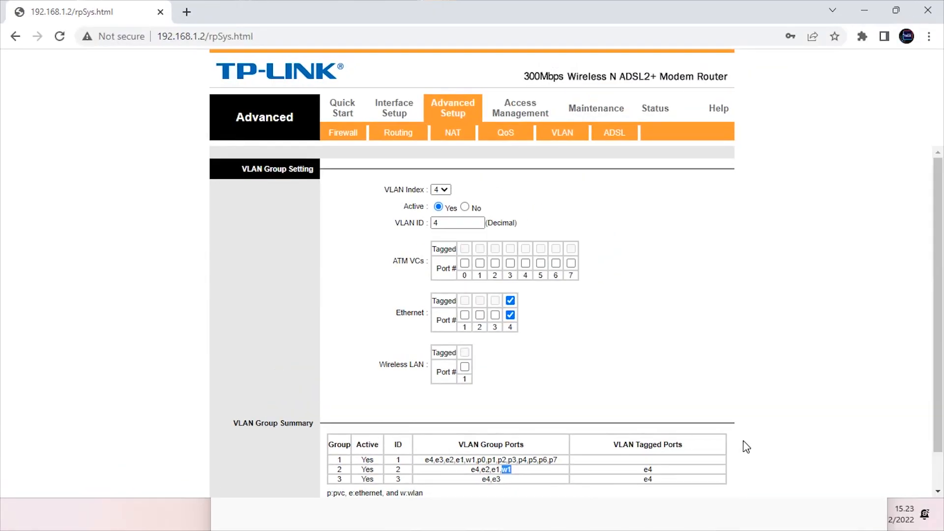
{"action": "scroll", "coordinate": [901, 408], "scroll_direction": "down", "scroll_amount": 1}
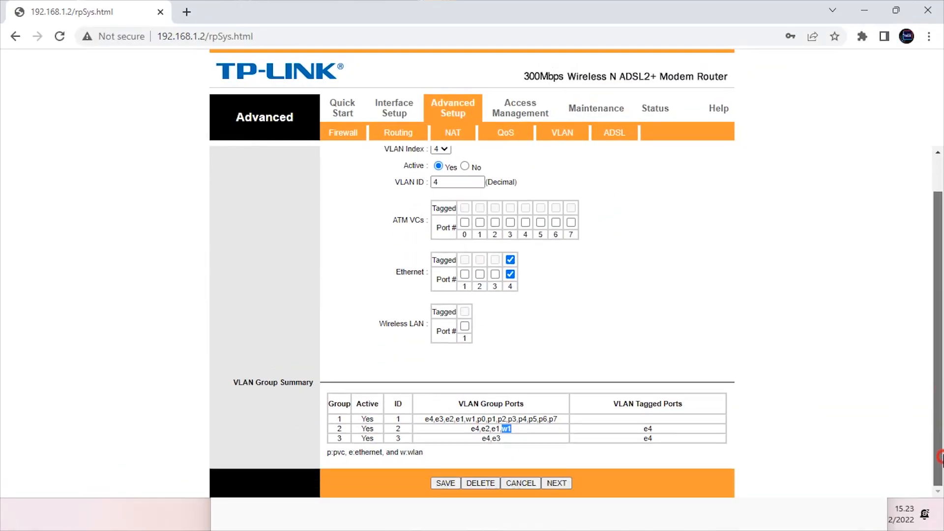
{"action": "left_click", "coordinate": [446, 483]}
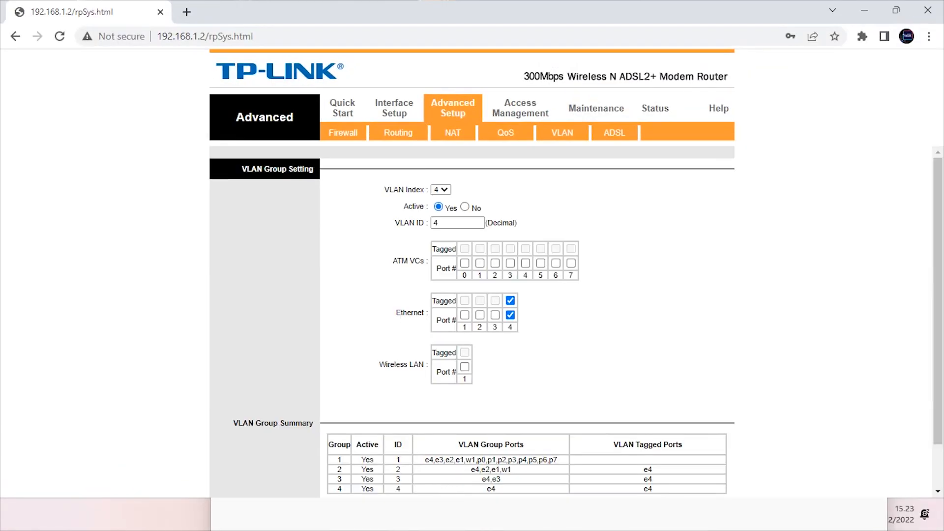
{"action": "left_click", "coordinate": [300, 518]}
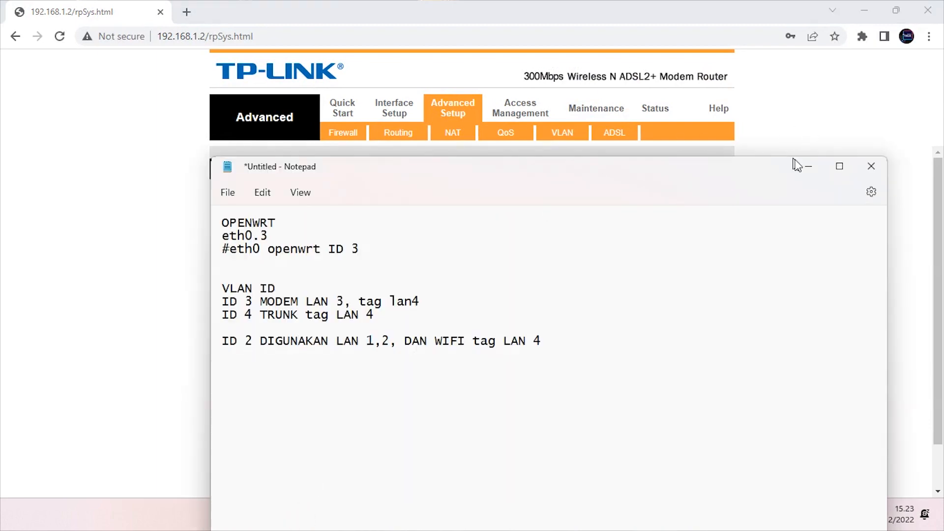
{"action": "left_click", "coordinate": [806, 168]}
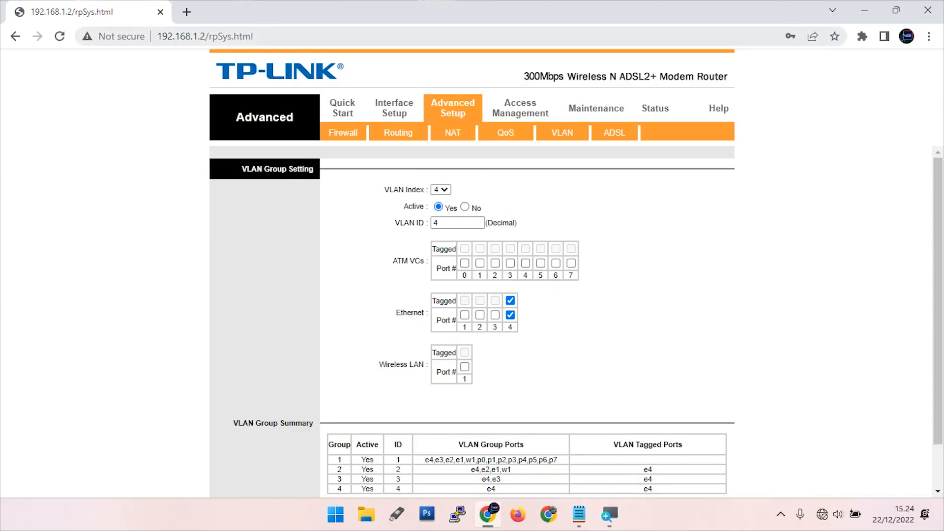
Reload the modem page by entering 192.168.1.2 in the address bar
{"action": "left_click", "coordinate": [381, 46]}
{"action": "type", "text": "192.168.1."}
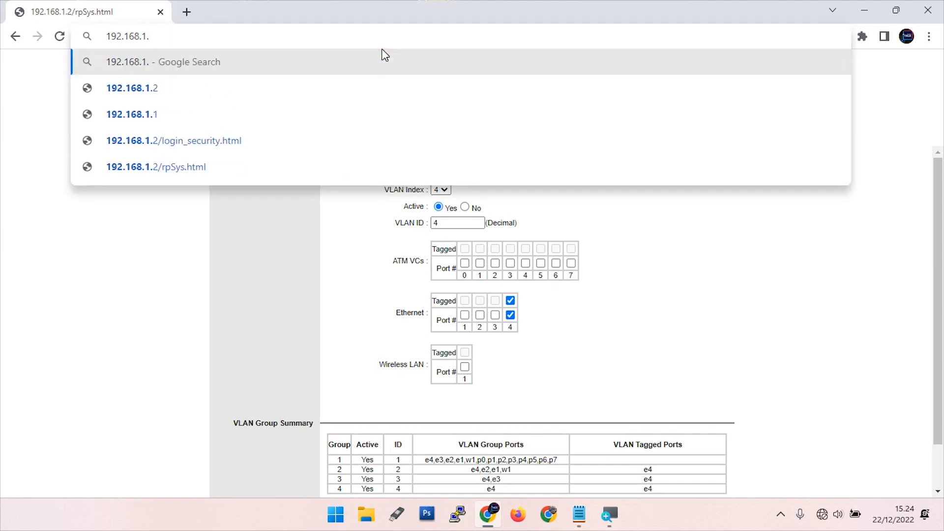
{"action": "type", "text": "2"}
{"action": "key", "text": "Return"}
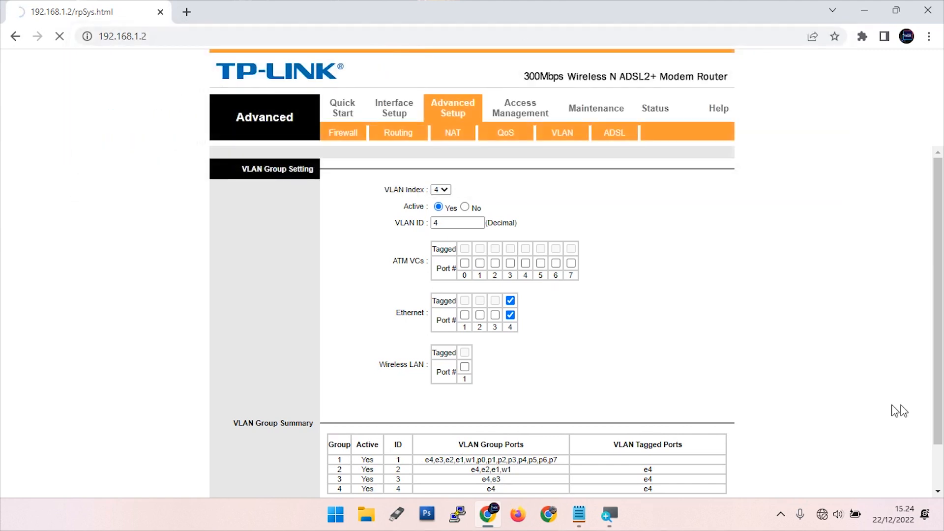
{"action": "left_click", "coordinate": [825, 525]}
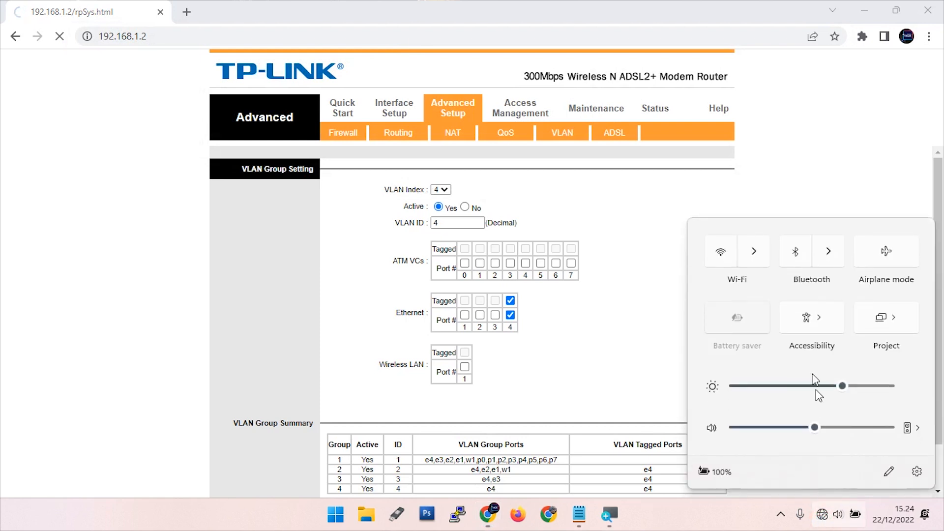
Turn Wi-Fi on and disconnect from the current WIFI AIRA network
{"action": "left_click", "coordinate": [725, 252]}
{"action": "left_click", "coordinate": [764, 245]}
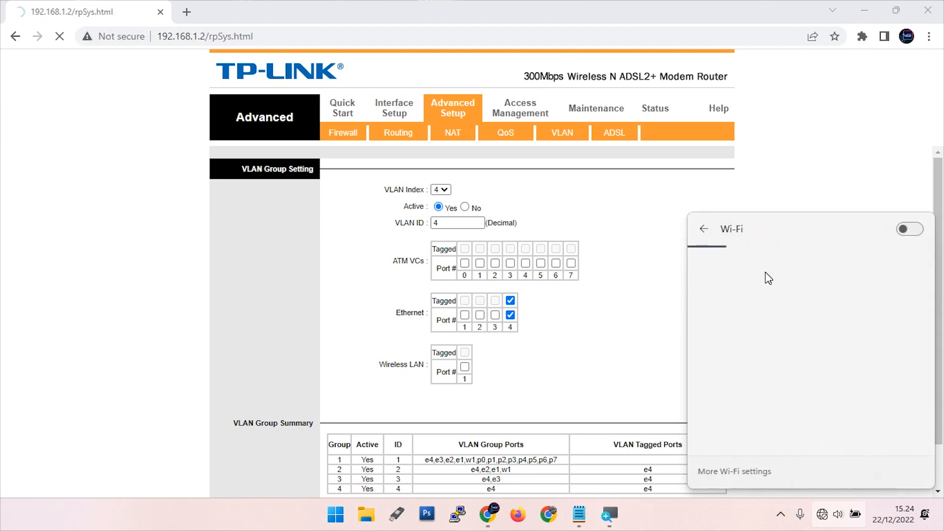
{"action": "left_click", "coordinate": [800, 266]}
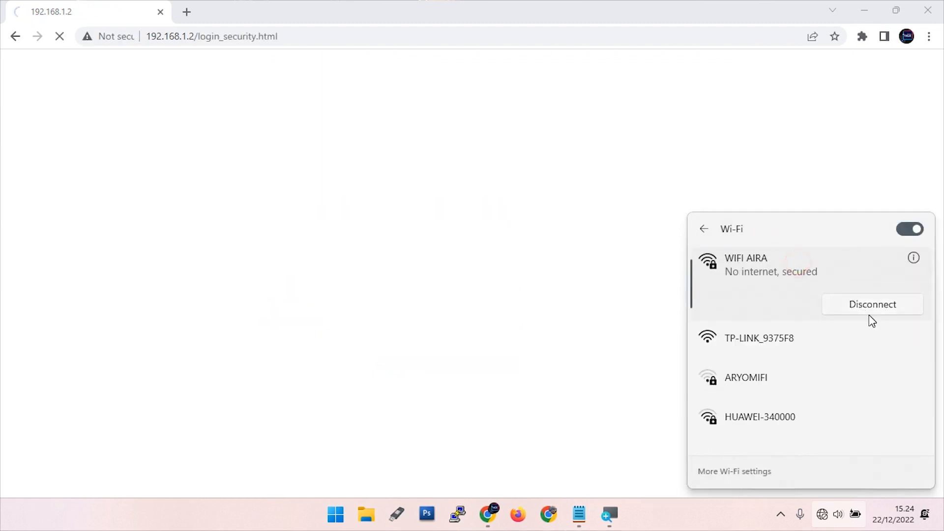
{"action": "left_click", "coordinate": [871, 304]}
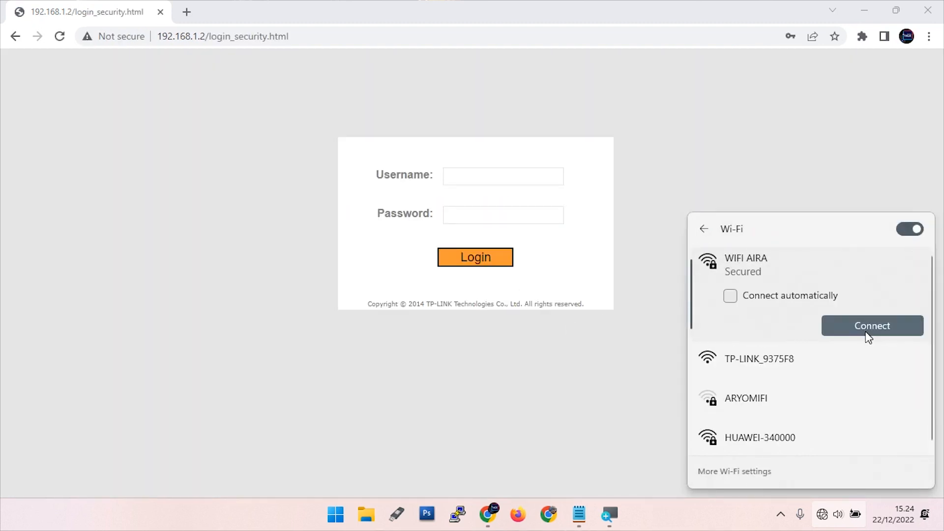
{"action": "left_click", "coordinate": [642, 98]}
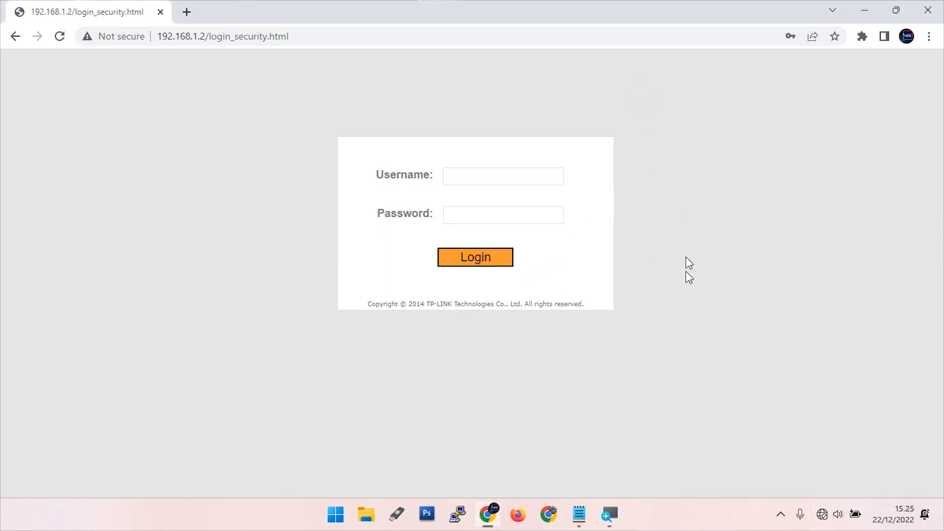
{"action": "left_click", "coordinate": [501, 177]}
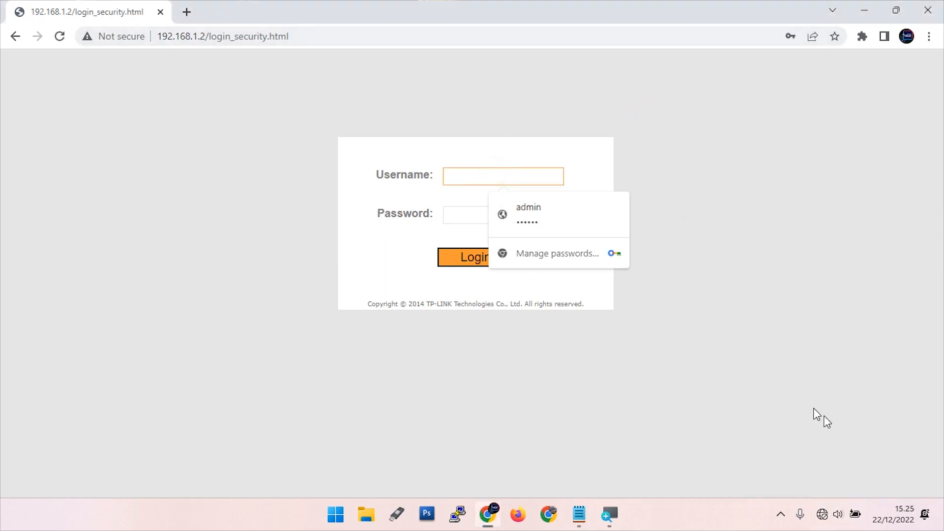
{"action": "left_click", "coordinate": [875, 453]}
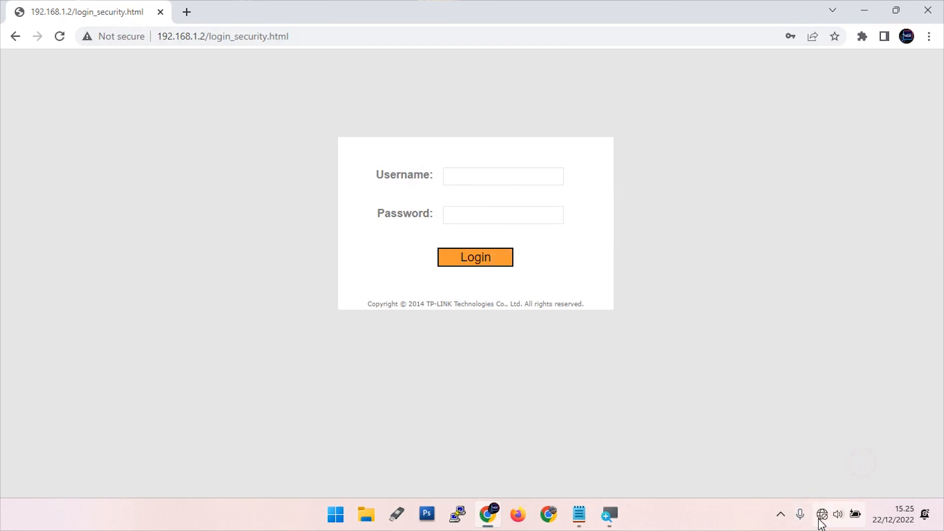
Connect to the TP-LINK_9375F8 wireless network with Connect automatically ticked
{"action": "left_click", "coordinate": [822, 515]}
{"action": "left_click", "coordinate": [754, 259]}
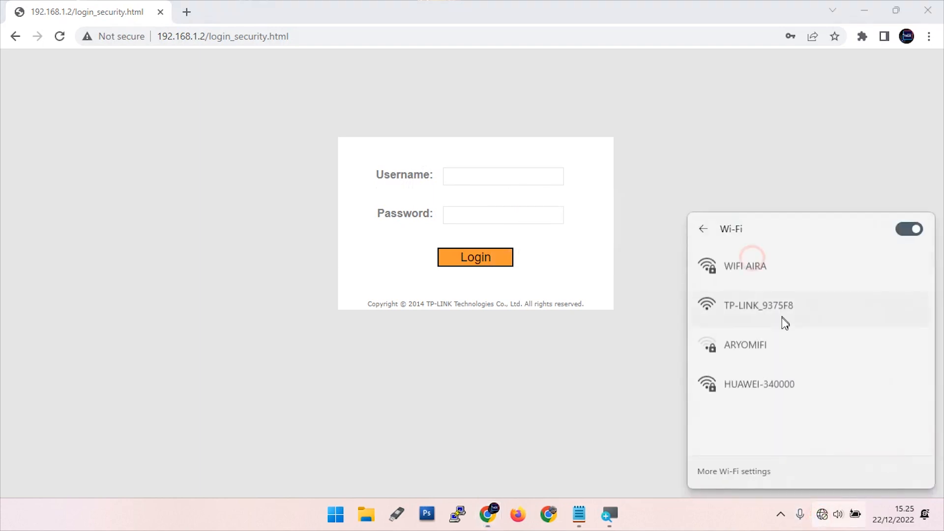
{"action": "left_click", "coordinate": [739, 316]}
{"action": "left_click", "coordinate": [780, 367]}
{"action": "left_click", "coordinate": [870, 397]}
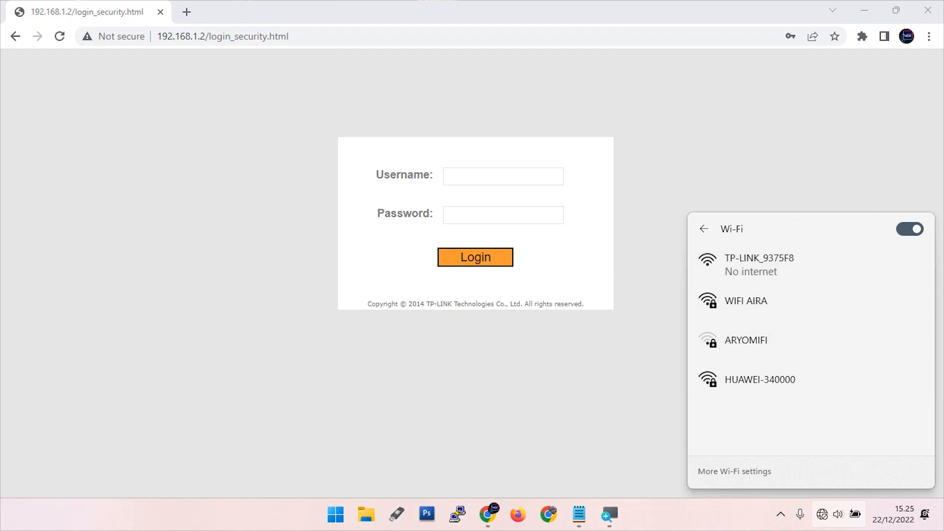
Strip /login_security.html from the address so 192.168.1.2 loads the modem's Status page
{"action": "left_click_drag", "start_coordinate": [289, 37], "coordinate": [206, 51]}
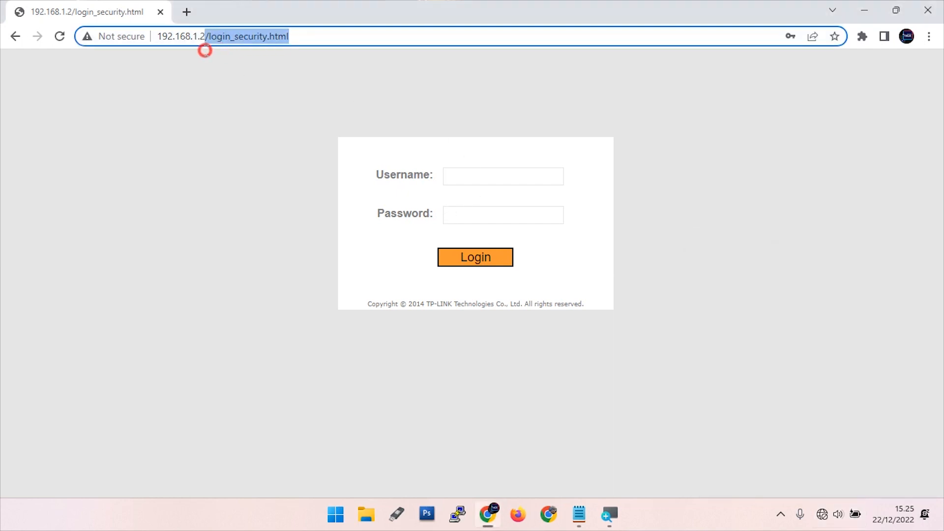
{"action": "key", "text": "BackSpace"}
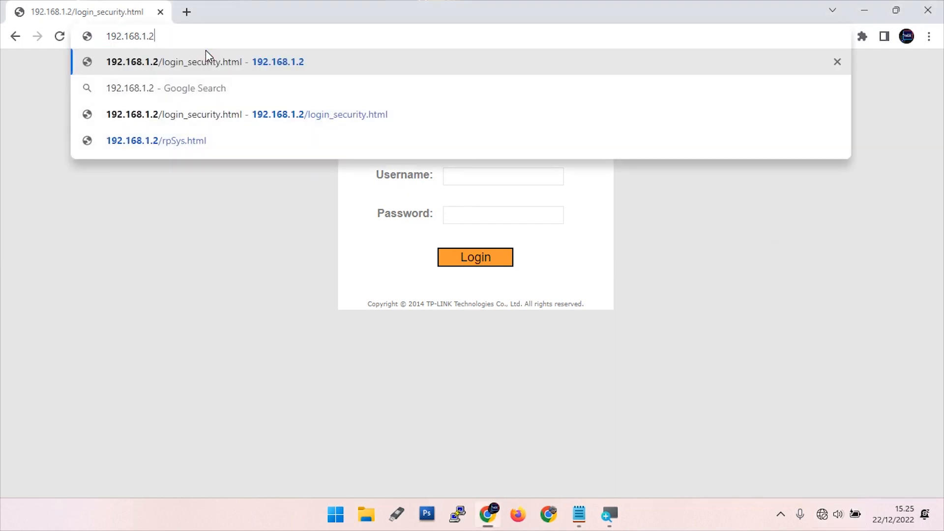
{"action": "key", "text": "Return"}
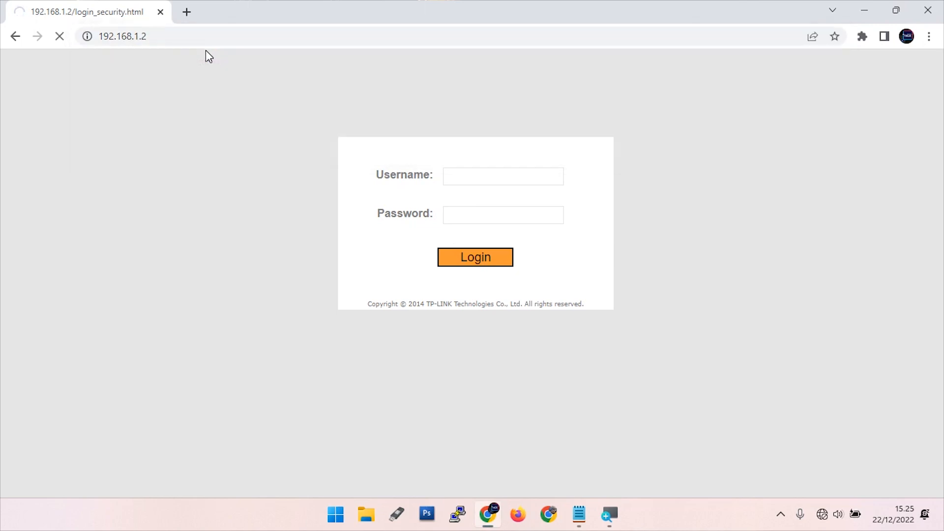
{"action": "left_click", "coordinate": [162, 36]}
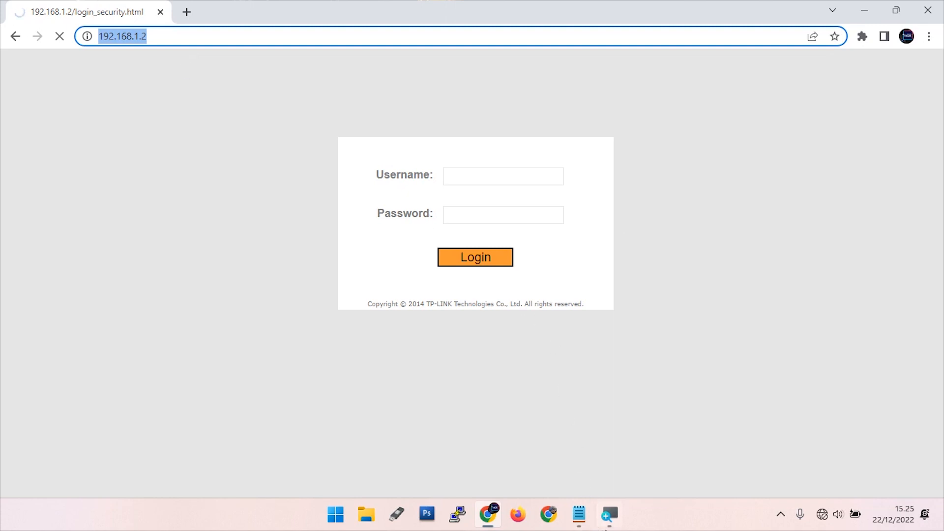
{"action": "left_click", "coordinate": [580, 517]}
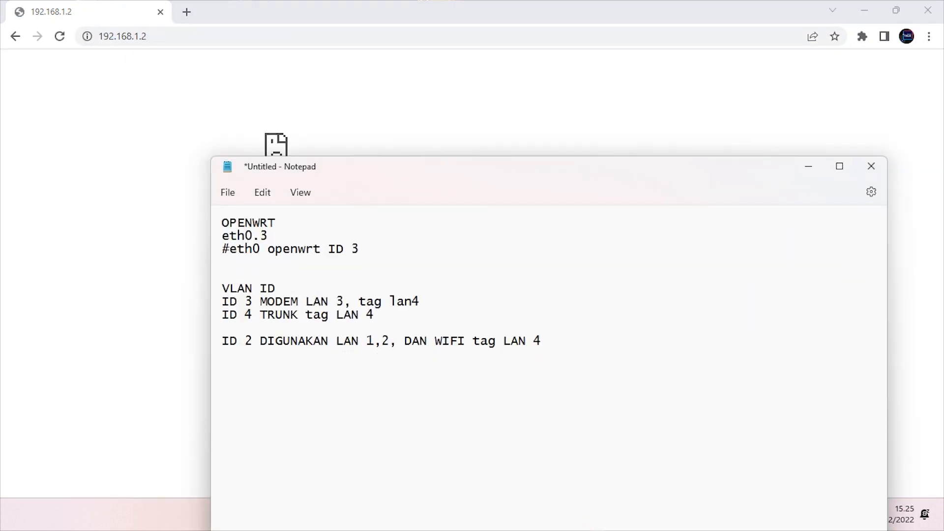
{"action": "left_click", "coordinate": [428, 67]}
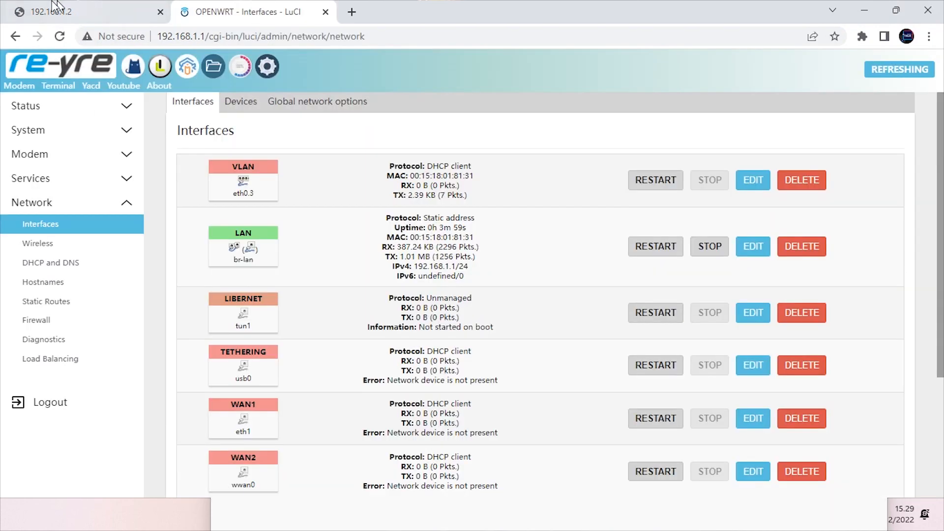
{"action": "key", "text": "ctrl+Tab"}
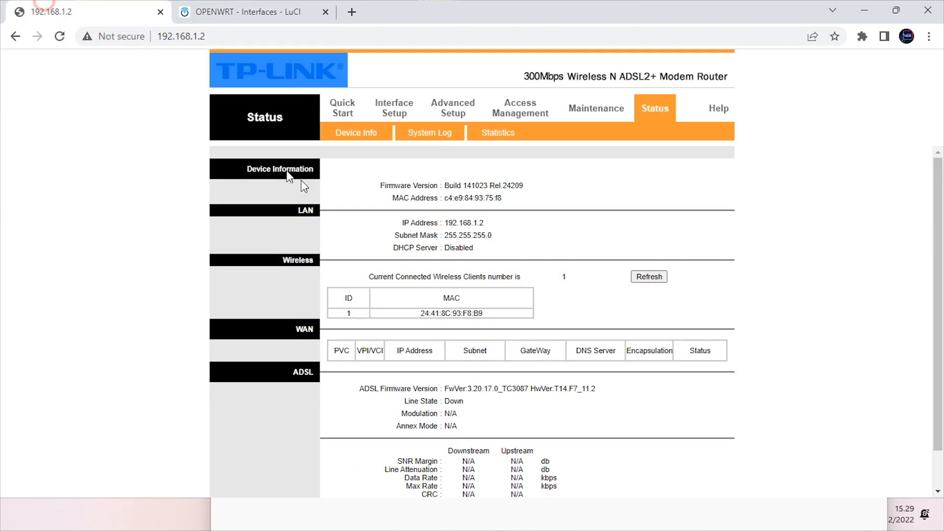
Review the VLAN group summary under Advanced Setup > VLAN, then go to the per-interface PVID assignment page
{"action": "left_click", "coordinate": [450, 108]}
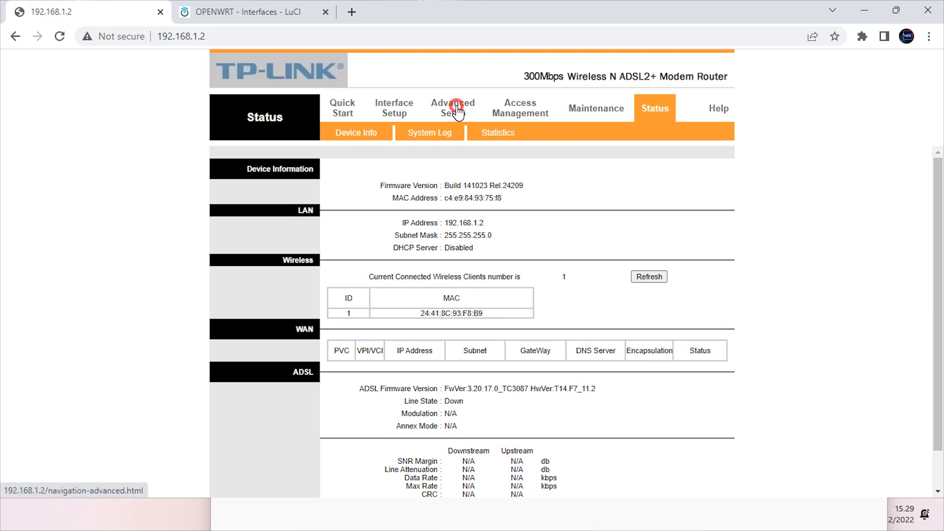
{"action": "left_click", "coordinate": [563, 144]}
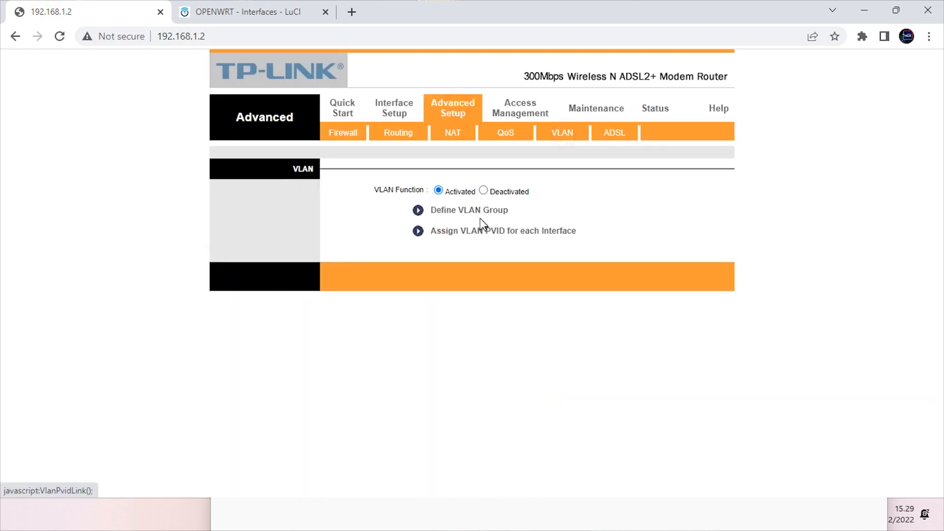
{"action": "left_click", "coordinate": [449, 212]}
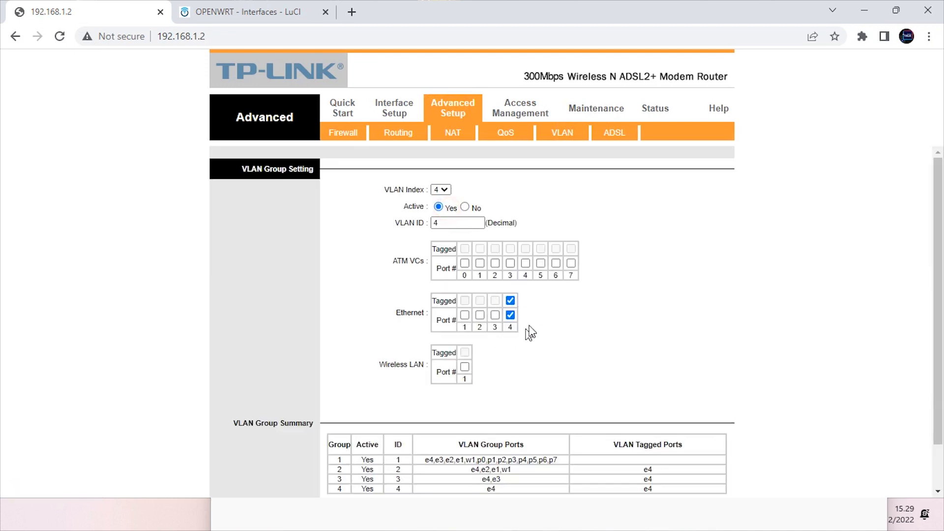
{"action": "left_click", "coordinate": [563, 134]}
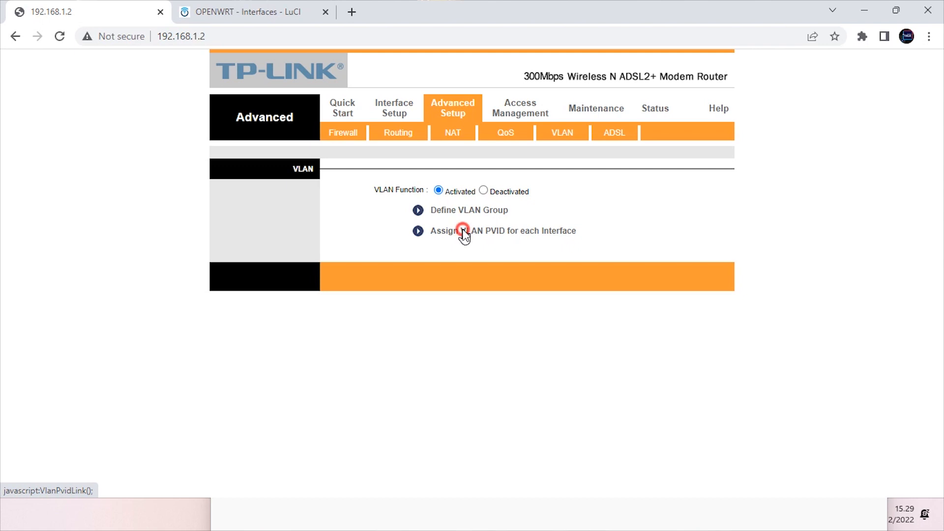
{"action": "left_click", "coordinate": [463, 230]}
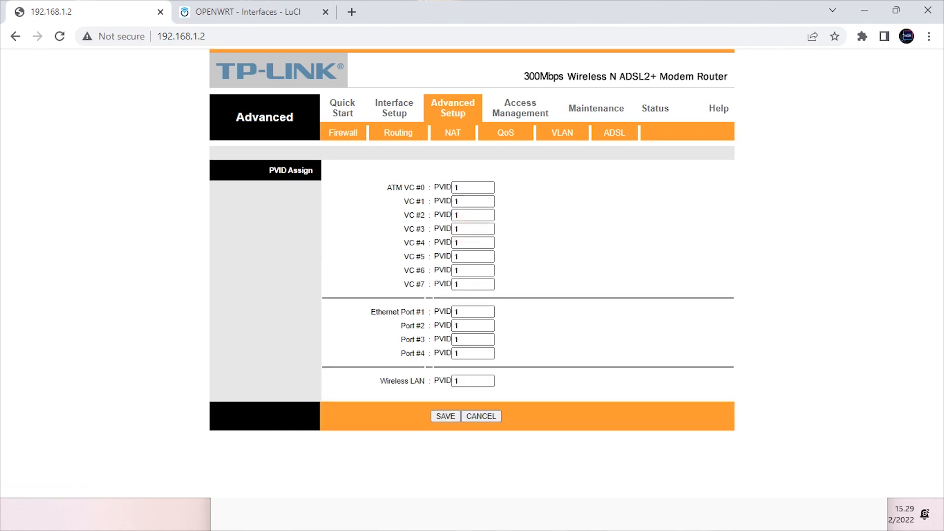
Enter PVIDs 2, 2 and 3 for Ethernet ports 1–3 and begin replacing Port #4's value
{"action": "left_click", "coordinate": [462, 311]}
{"action": "key", "text": "BackSpace"}
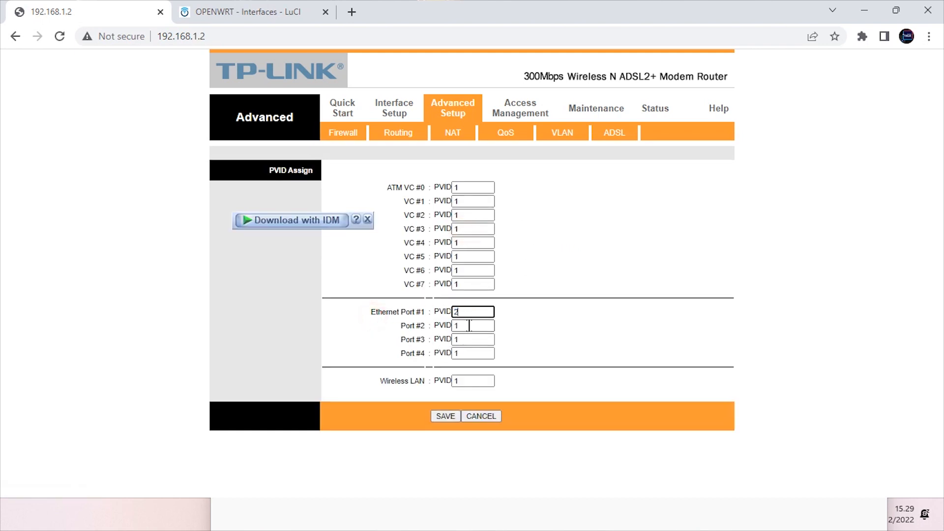
{"action": "type", "text": "2"}
{"action": "key", "text": "Tab"}
{"action": "type", "text": "2"}
{"action": "left_click", "coordinate": [404, 339]}
{"action": "type", "text": "3"}
{"action": "left_click_drag", "start_coordinate": [461, 354], "coordinate": [404, 363]}
{"action": "type", "text": "3"}
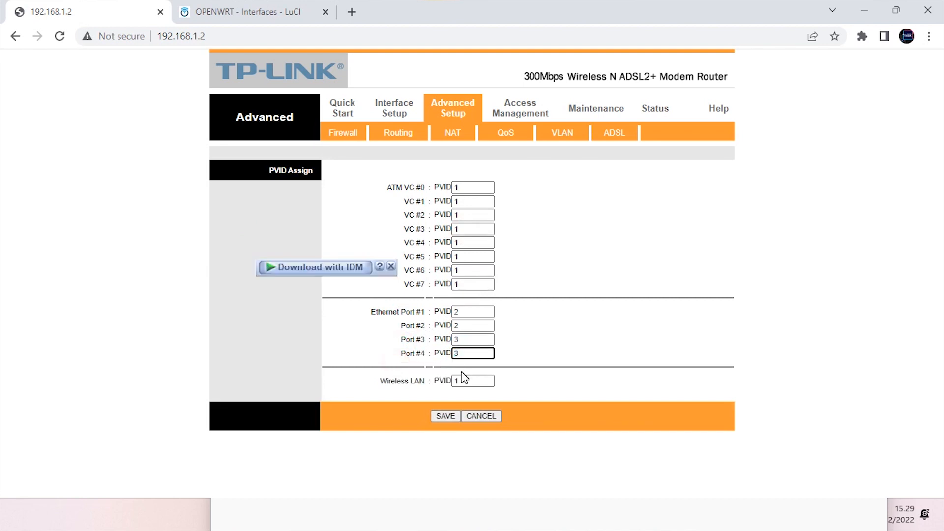
Correct Port #4's PVID to 4, check the other port values, and save the PVIDs
{"action": "left_click_drag", "start_coordinate": [463, 381], "coordinate": [422, 393]}
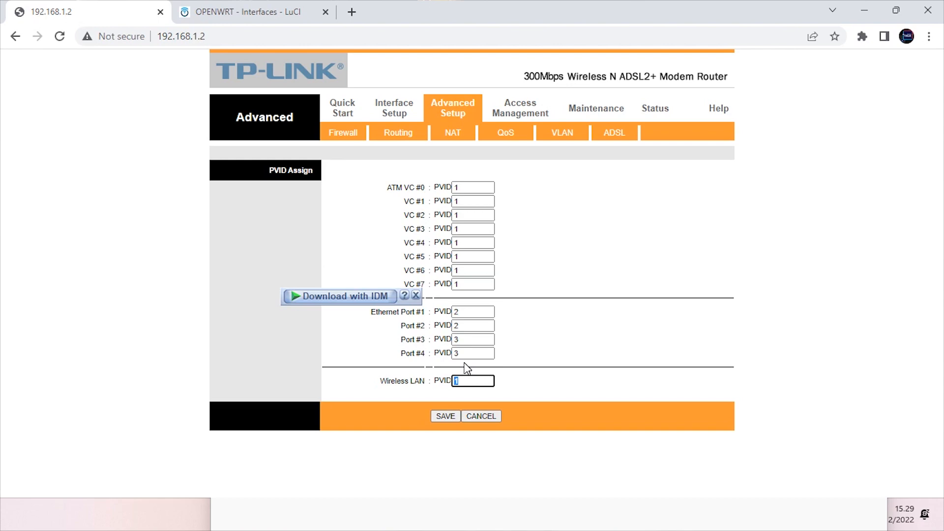
{"action": "left_click_drag", "start_coordinate": [465, 353], "coordinate": [406, 354]}
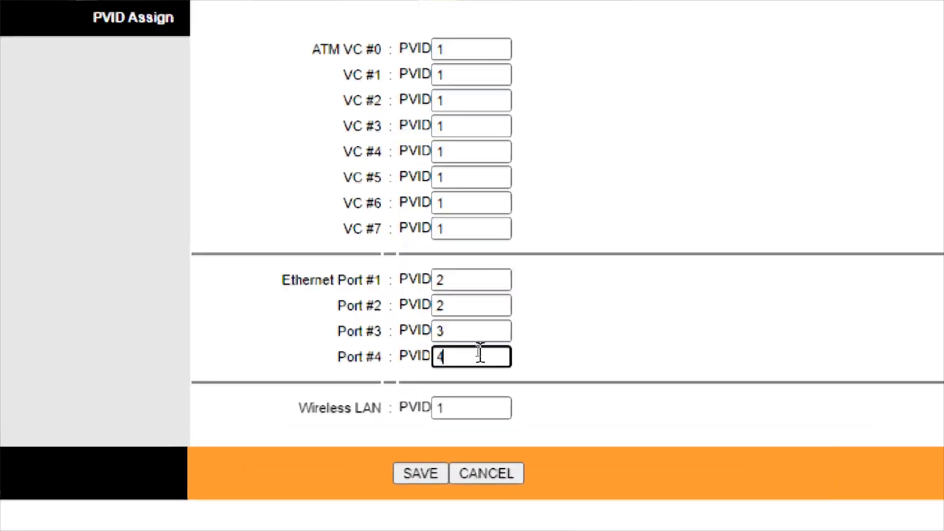
{"action": "left_click", "coordinate": [429, 327]}
{"action": "left_click_drag", "start_coordinate": [277, 258], "coordinate": [640, 370]}
{"action": "left_click", "coordinate": [470, 274]}
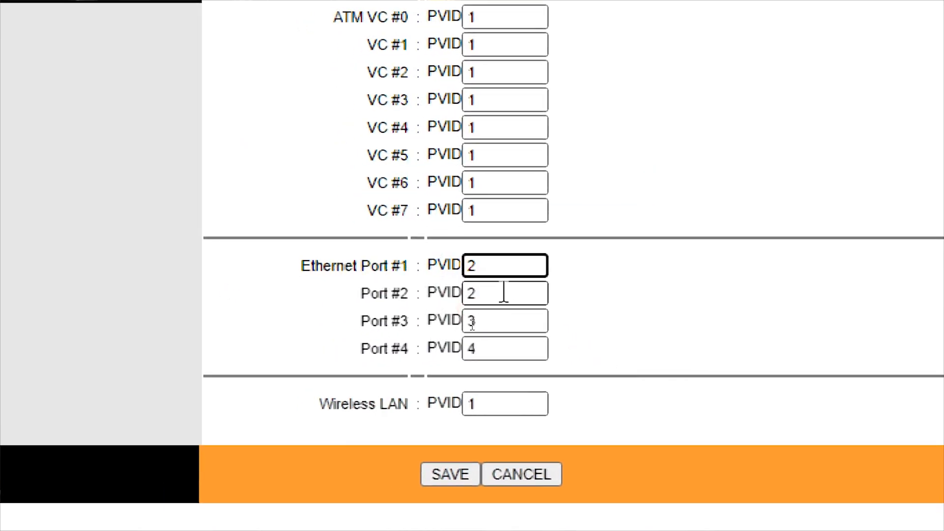
{"action": "left_click_drag", "start_coordinate": [502, 293], "coordinate": [421, 326]}
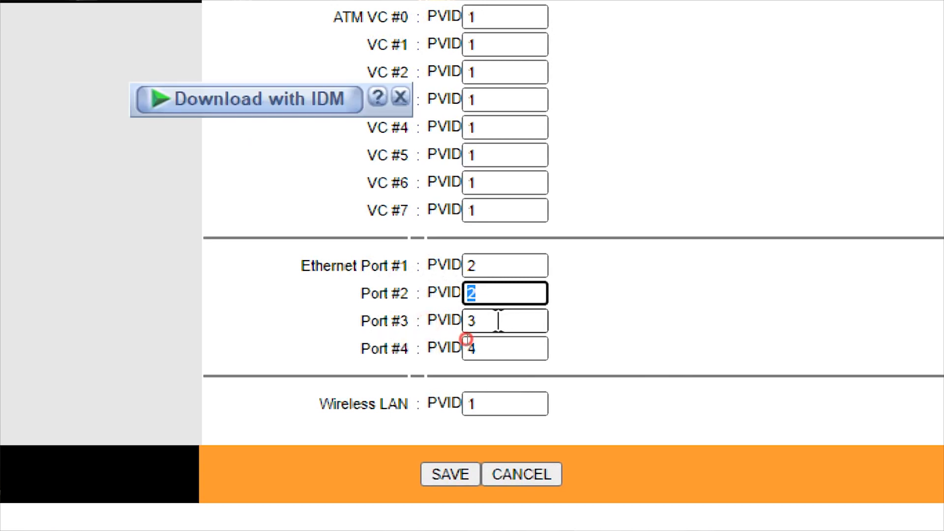
{"action": "left_click_drag", "start_coordinate": [502, 323], "coordinate": [394, 380]}
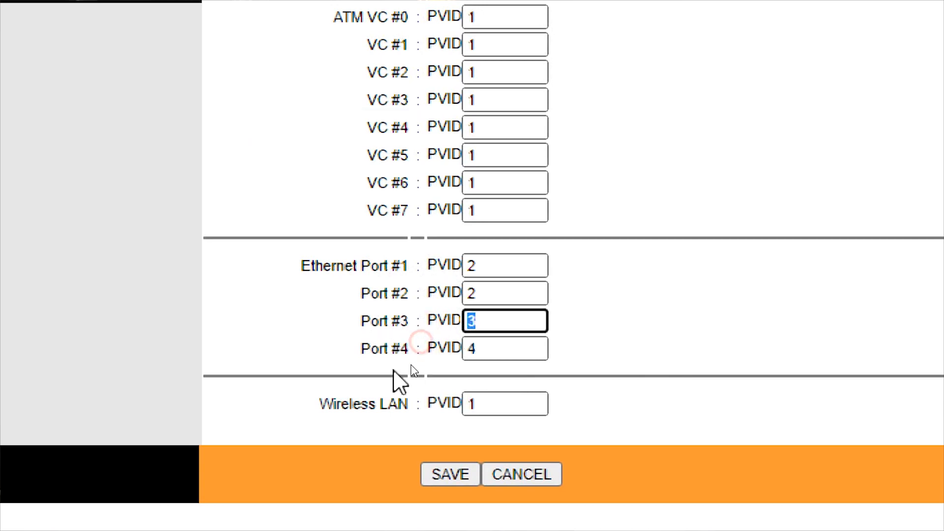
{"action": "left_click", "coordinate": [443, 419]}
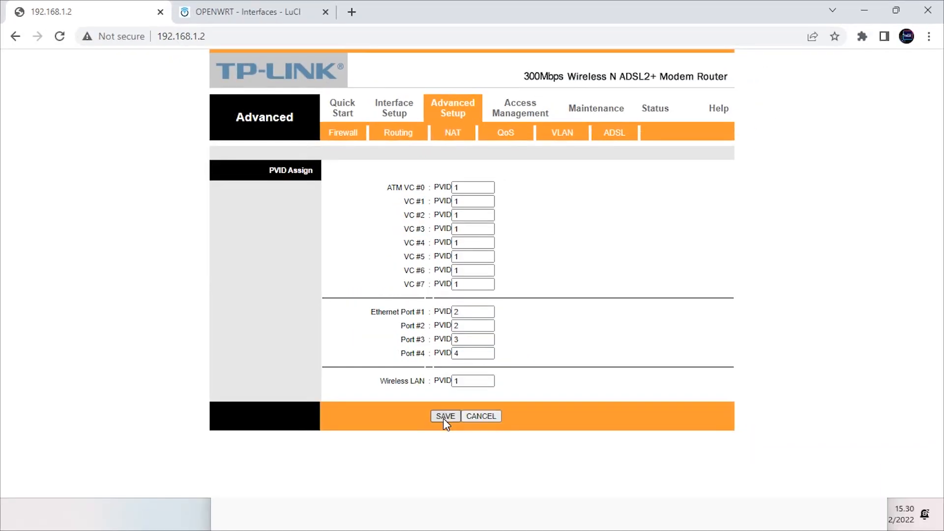
{"action": "left_click", "coordinate": [609, 226]}
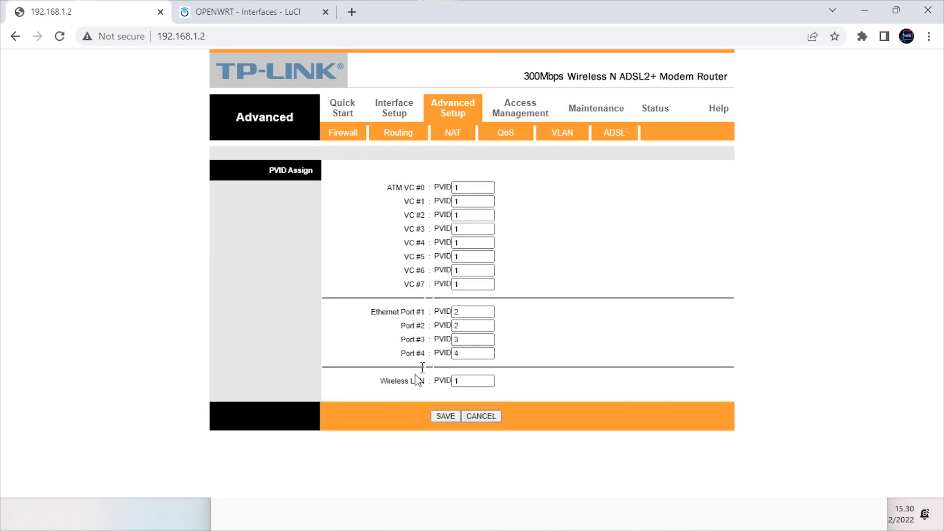
Reload the OpenWrt tab at the trimmed address 192.168.1.1, which now times out
{"action": "left_click", "coordinate": [237, 11]}
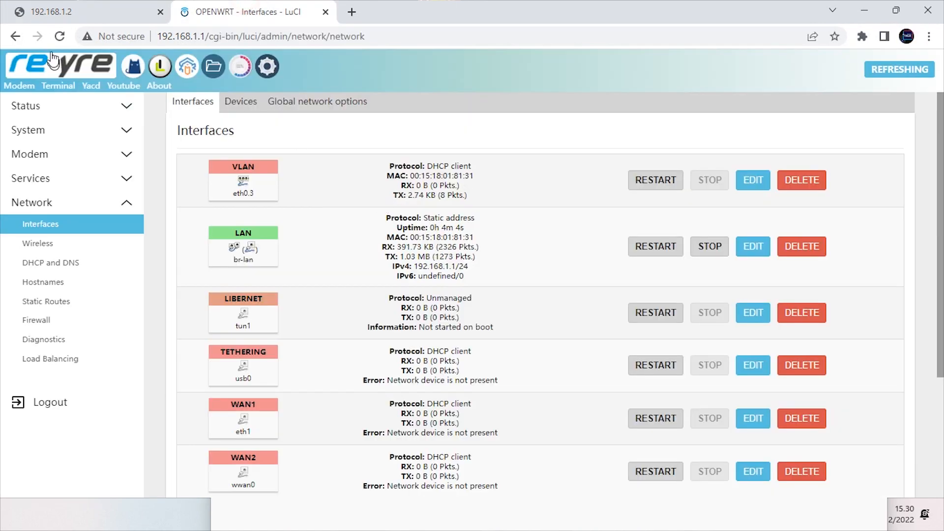
{"action": "left_click", "coordinate": [60, 37]}
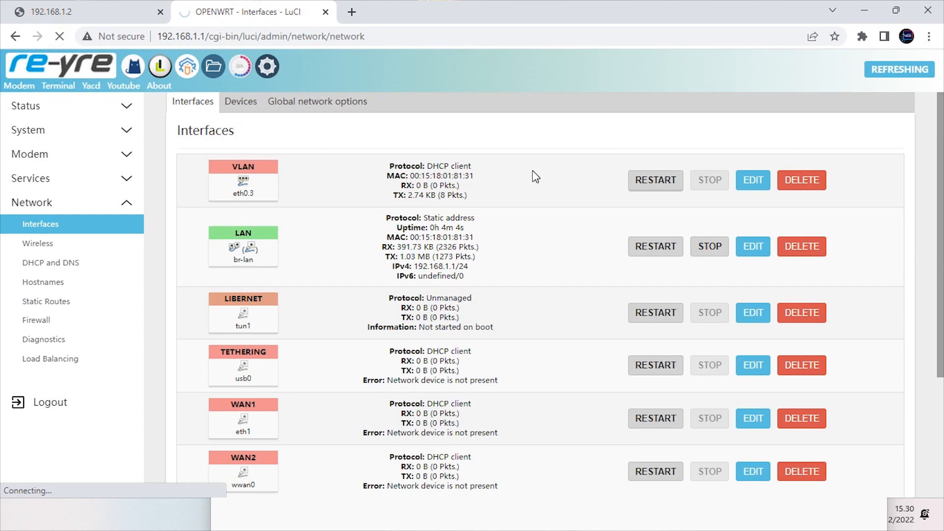
{"action": "left_click", "coordinate": [401, 30]}
{"action": "left_click_drag", "start_coordinate": [417, 28], "coordinate": [210, 39]}
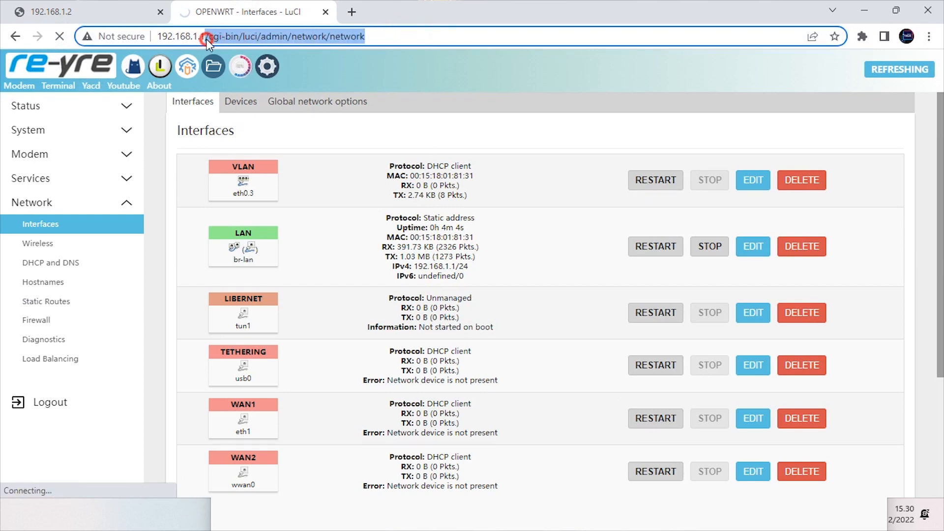
{"action": "key", "text": "BackSpace"}
{"action": "key", "text": "Return"}
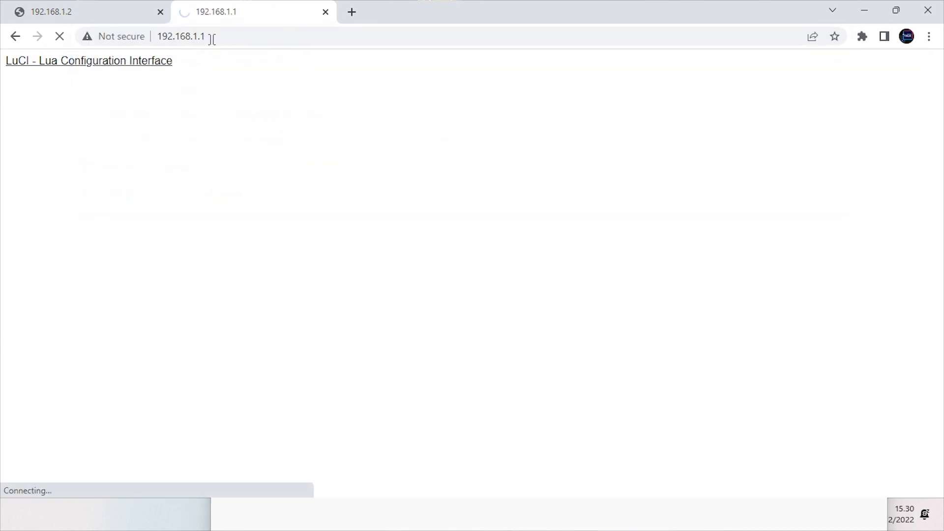
{"action": "left_click", "coordinate": [238, 36]}
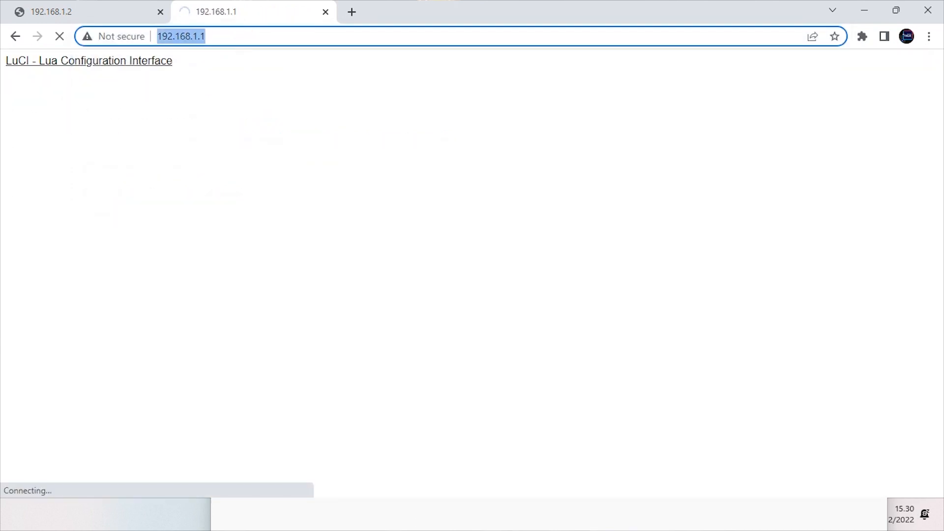
{"action": "key", "text": "Return"}
{"action": "left_click", "coordinate": [240, 36]}
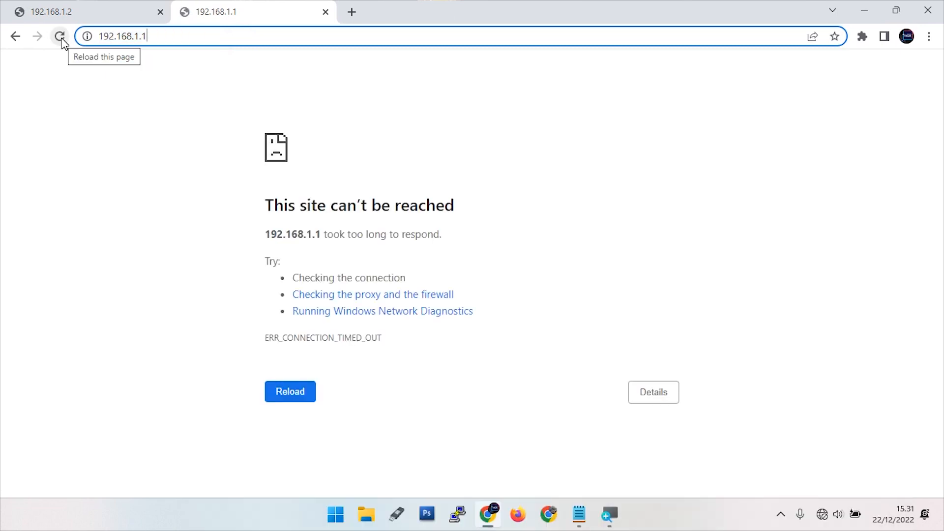
Add the Wireless LAN port to VLAN group 4 and save that group
{"action": "left_click", "coordinate": [27, 6]}
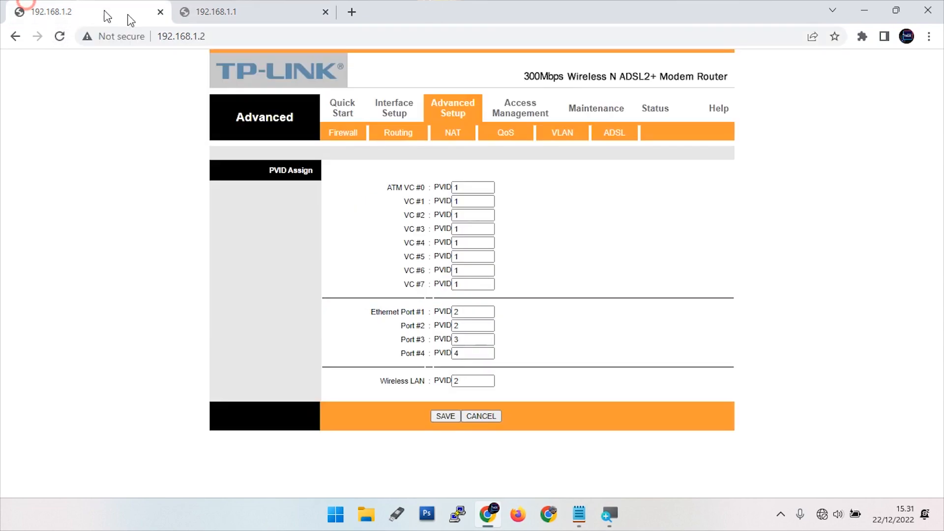
{"action": "left_click", "coordinate": [564, 135]}
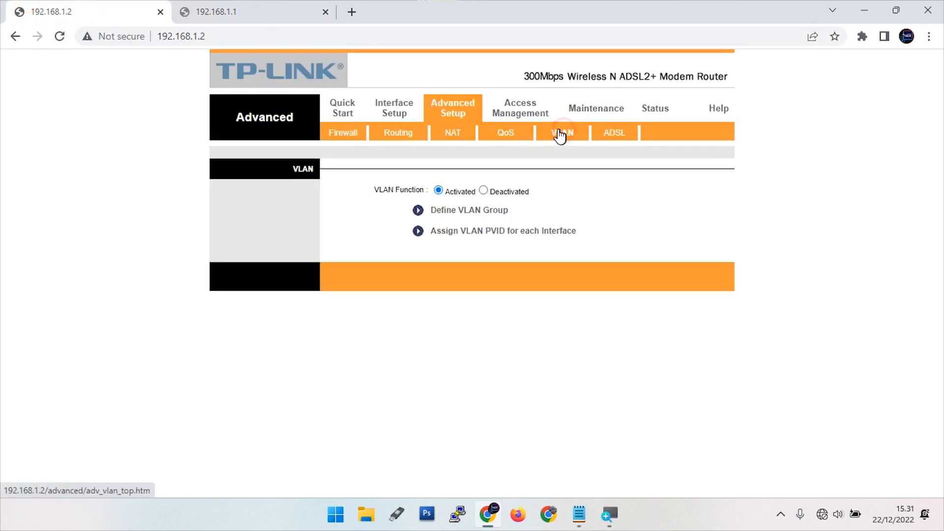
{"action": "left_click", "coordinate": [461, 213]}
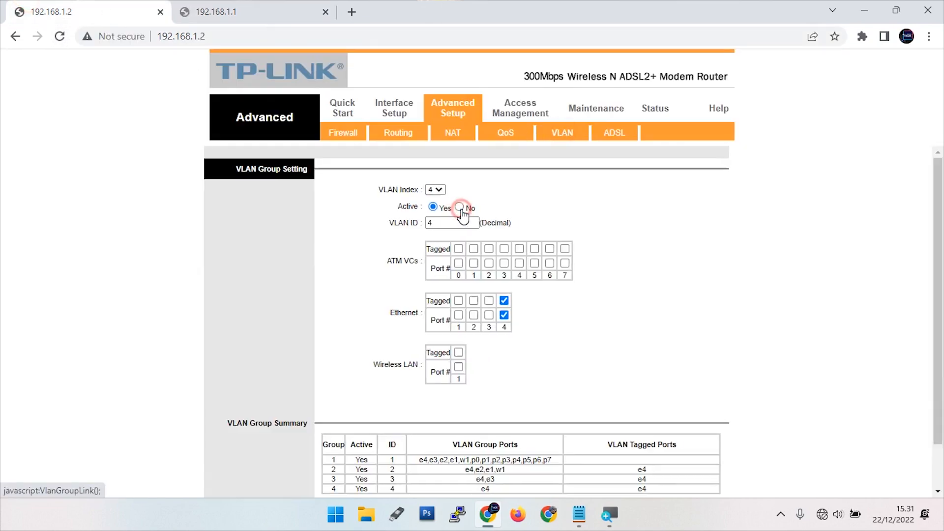
{"action": "left_click_drag", "start_coordinate": [378, 364], "coordinate": [423, 366]}
{"action": "left_click", "coordinate": [465, 367]}
{"action": "left_click_drag", "start_coordinate": [450, 224], "coordinate": [401, 226]}
{"action": "scroll", "coordinate": [477, 418], "scroll_direction": "down", "scroll_amount": 1}
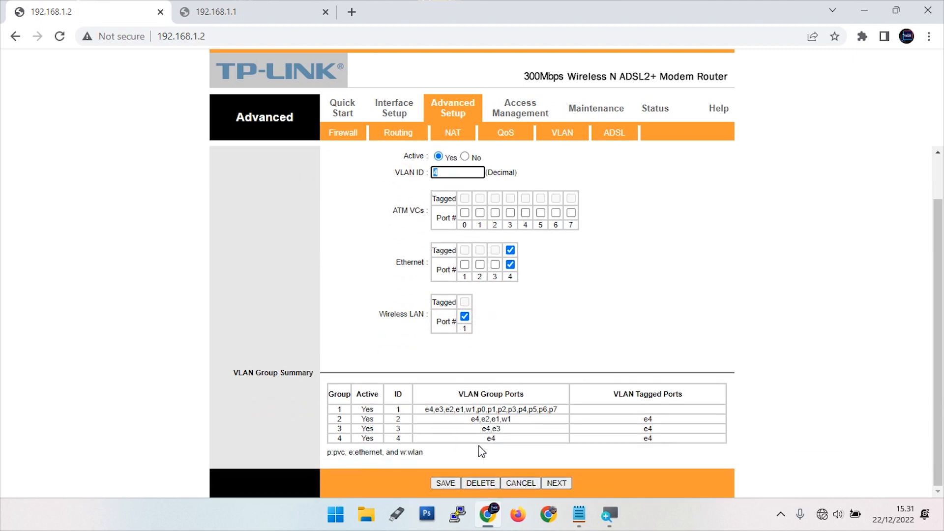
{"action": "left_click", "coordinate": [445, 483]}
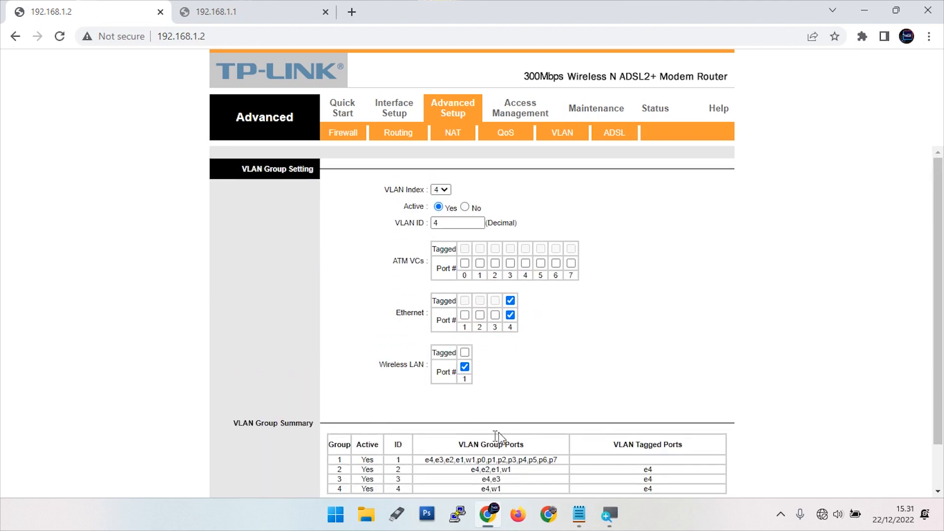
Load VLAN group 2, drop the Wireless LAN from it, and save
{"action": "left_click_drag", "start_coordinate": [514, 421], "coordinate": [467, 422]}
{"action": "scroll", "coordinate": [458, 191], "scroll_direction": "up", "scroll_amount": 1}
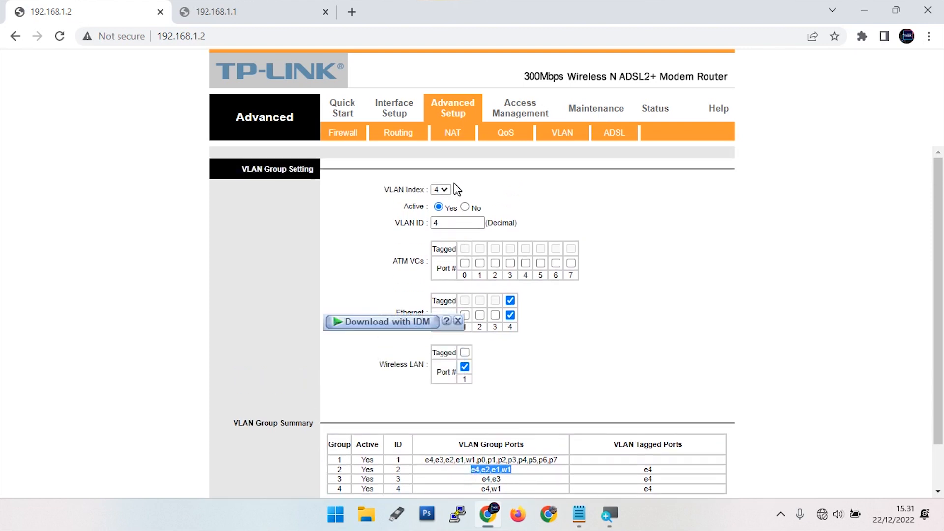
{"action": "left_click", "coordinate": [441, 190]}
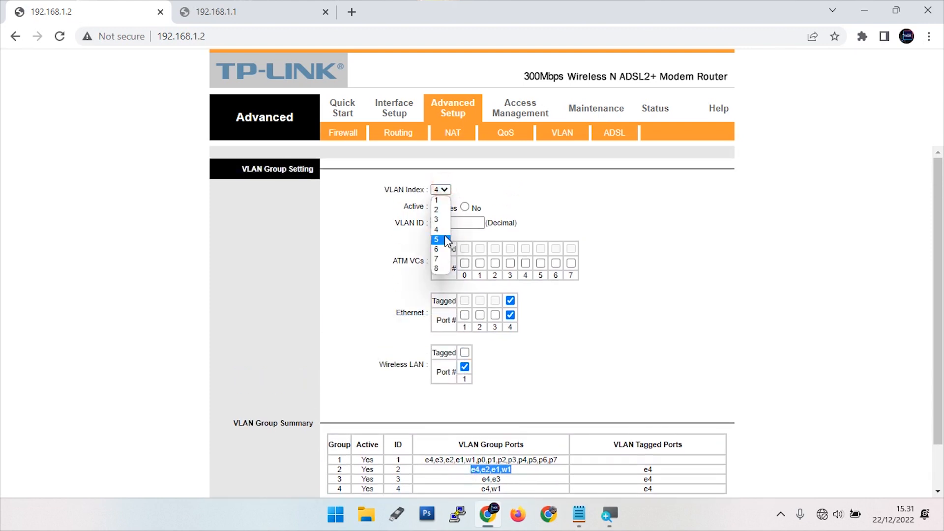
{"action": "left_click", "coordinate": [442, 211]}
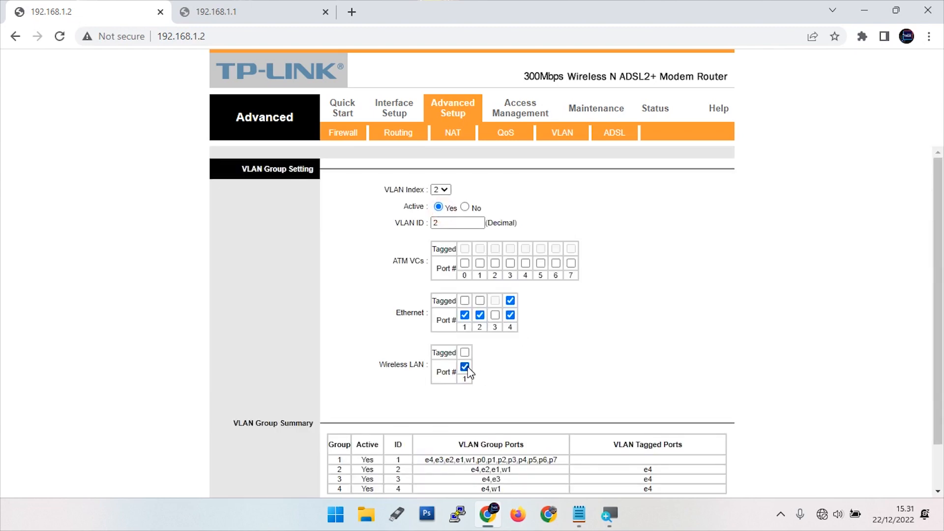
{"action": "scroll", "coordinate": [495, 394], "scroll_direction": "down", "scroll_amount": 1}
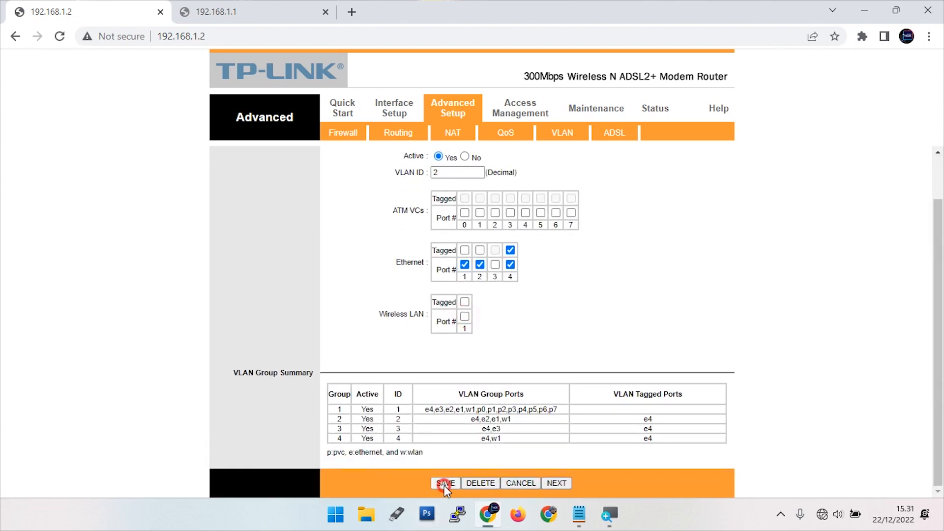
{"action": "left_click", "coordinate": [444, 485]}
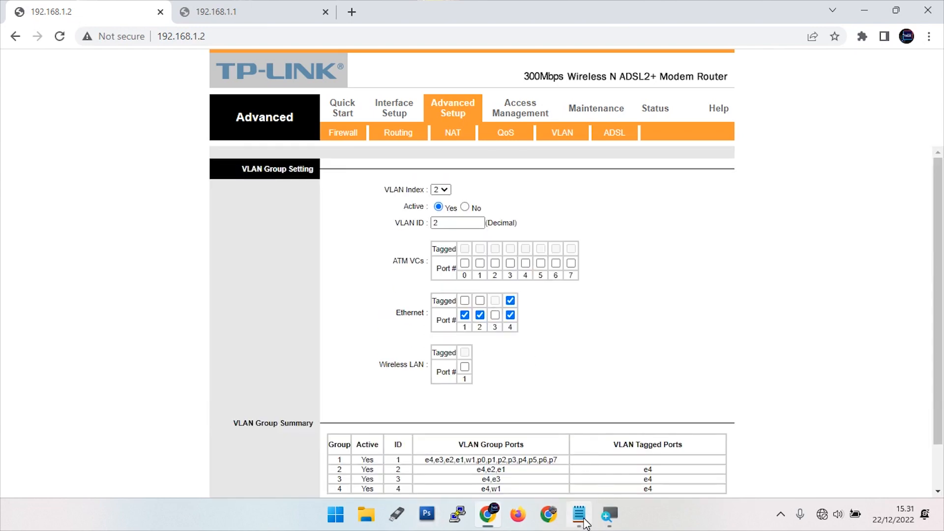
{"action": "scroll", "coordinate": [563, 440], "scroll_direction": "down", "scroll_amount": 1}
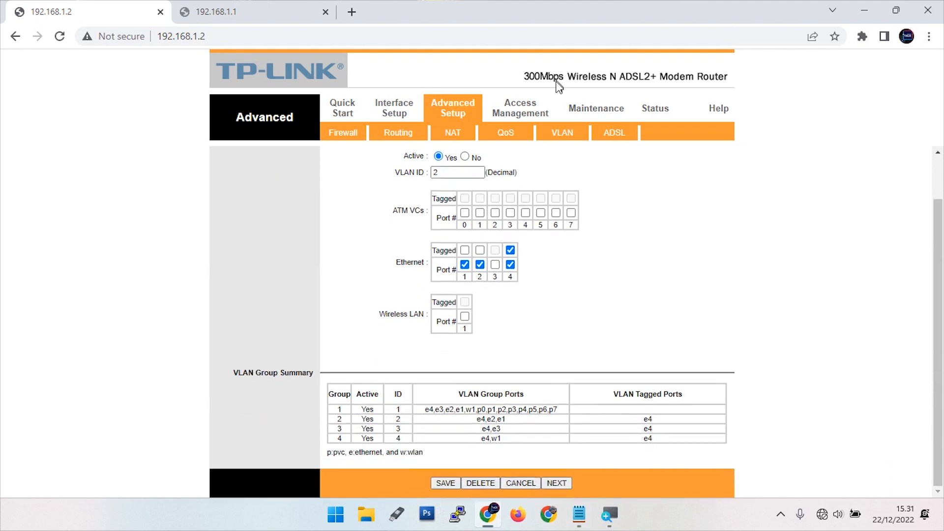
{"action": "left_click", "coordinate": [209, 12]}
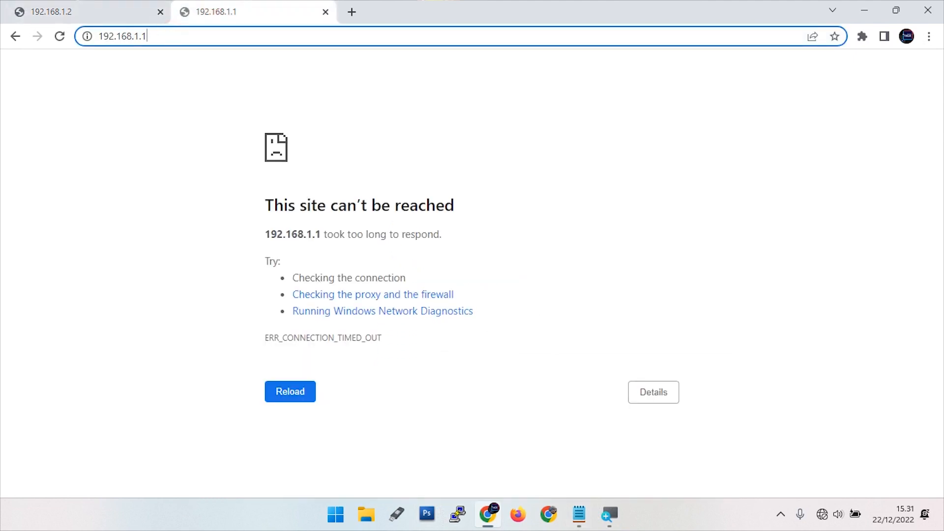
Retry 192.168.1.1, still unreachable, then go back to the modem tab at 192.168.1.2
{"action": "key", "text": "Return"}
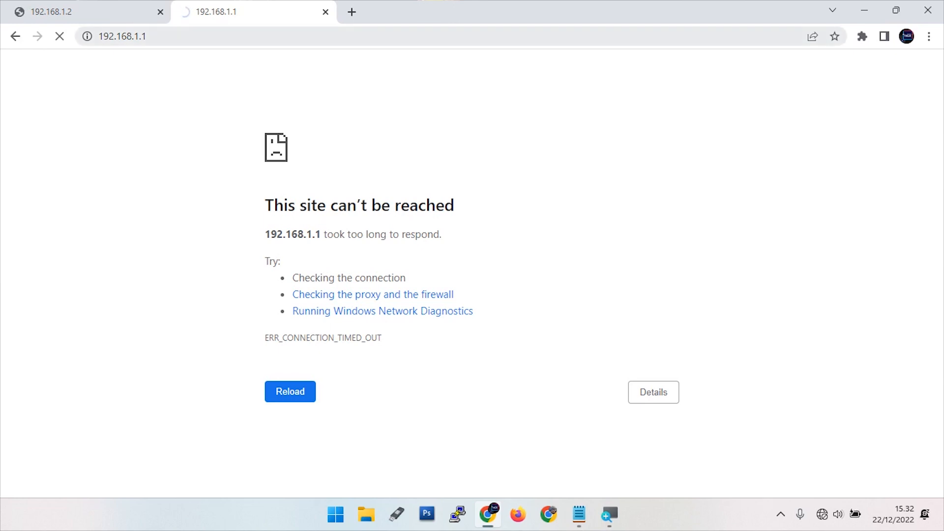
{"action": "left_click", "coordinate": [54, 11]}
{"action": "left_click", "coordinate": [246, 34]}
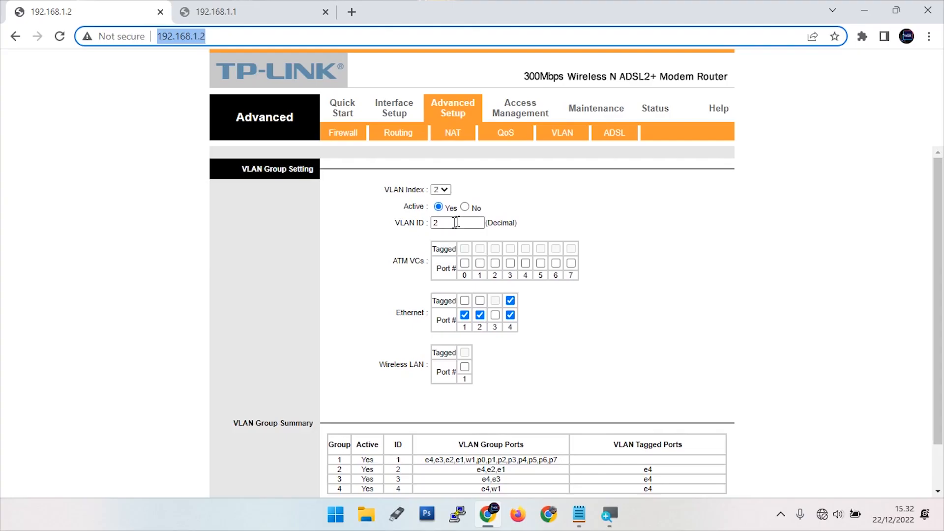
Change the Wireless LAN PVID to 1 and save, keeping ports at 2, 2, 3, 4
{"action": "left_click", "coordinate": [556, 130]}
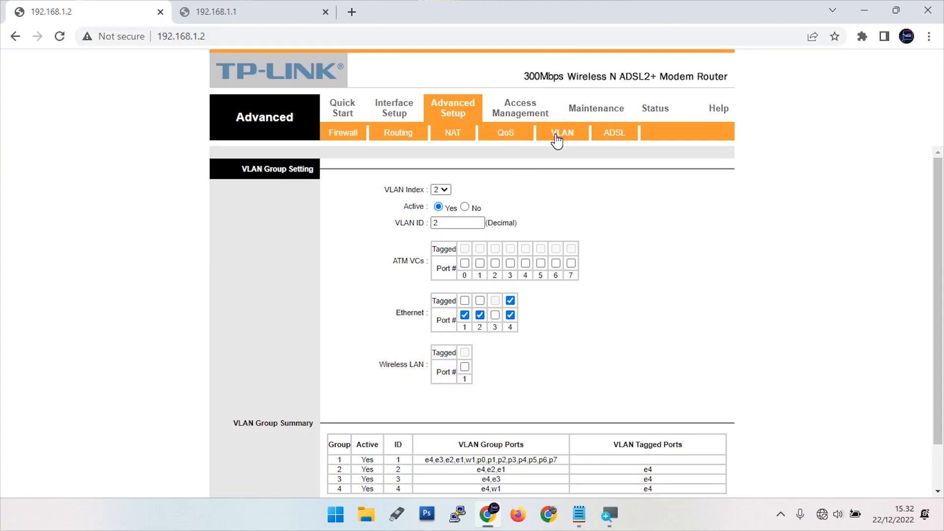
{"action": "left_click", "coordinate": [453, 231]}
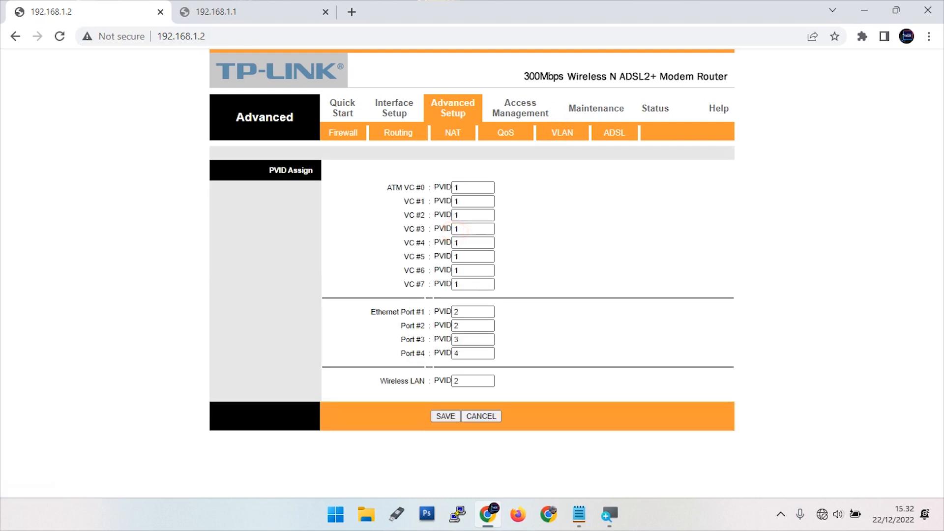
{"action": "double_click", "coordinate": [462, 381]}
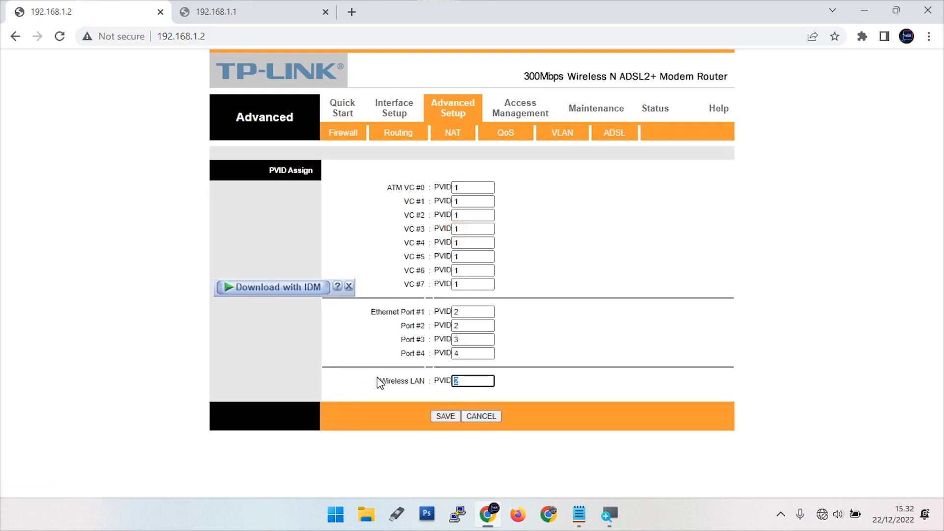
{"action": "left_click", "coordinate": [447, 417]}
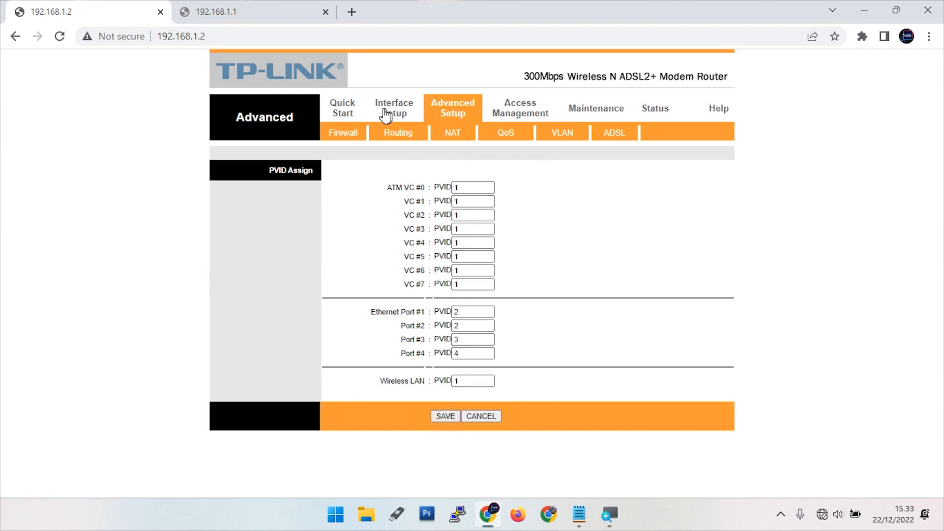
{"action": "double_click", "coordinate": [466, 381]}
{"action": "left_click", "coordinate": [516, 213]}
{"action": "double_click", "coordinate": [446, 312]}
{"action": "double_click", "coordinate": [442, 325]}
{"action": "left_click", "coordinate": [446, 416]}
Reload the OpenWrt page at 192.168.1.1, now loading, and recheck the modem's PVID rows
{"action": "left_click", "coordinate": [240, 11]}
{"action": "left_click", "coordinate": [221, 36]}
{"action": "key", "text": "Return"}
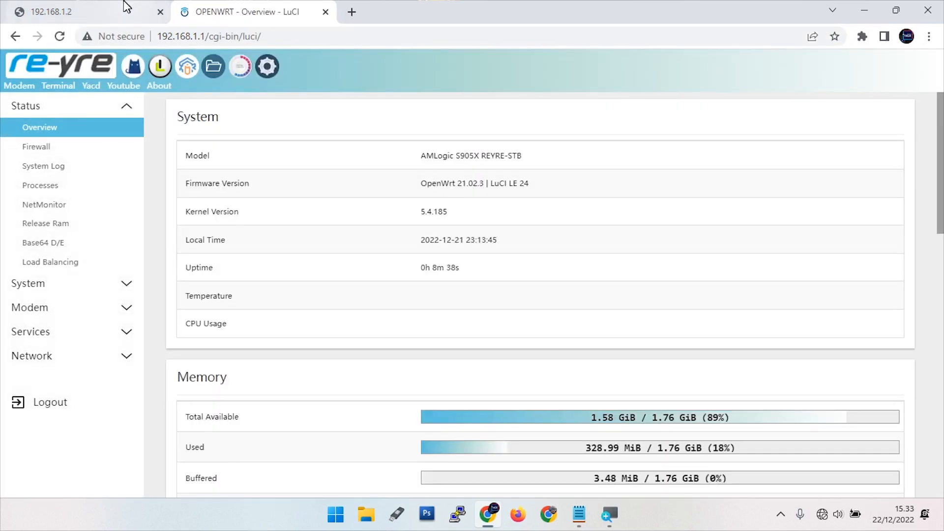
{"action": "left_click", "coordinate": [101, 9]}
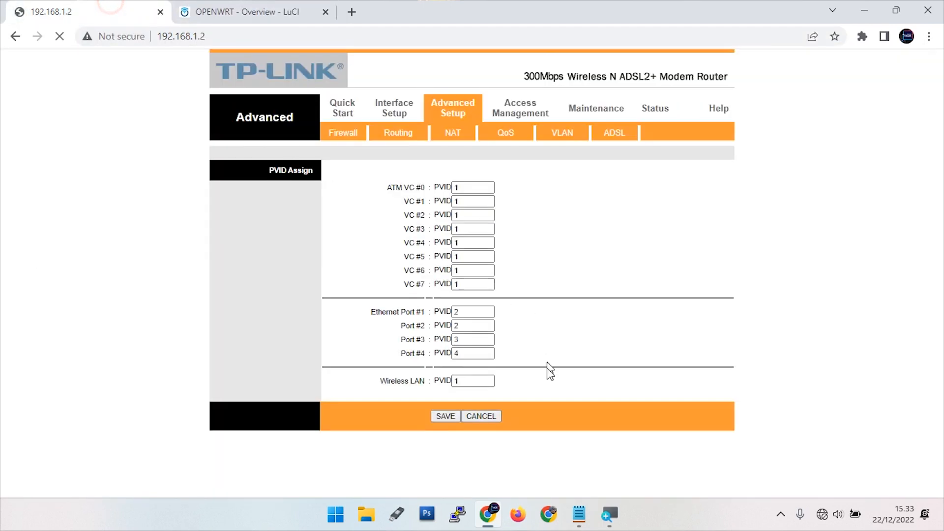
{"action": "left_click_drag", "start_coordinate": [386, 381], "coordinate": [422, 382]}
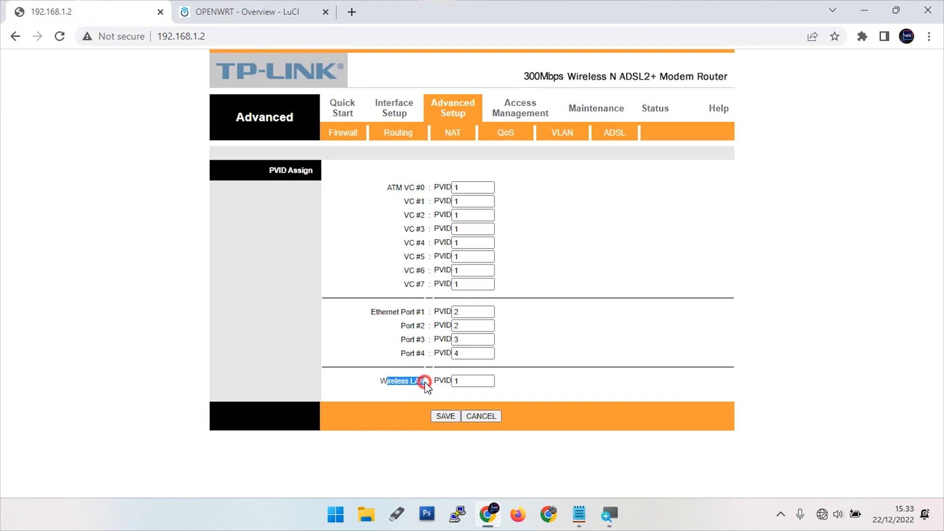
{"action": "key", "text": "Tab"}
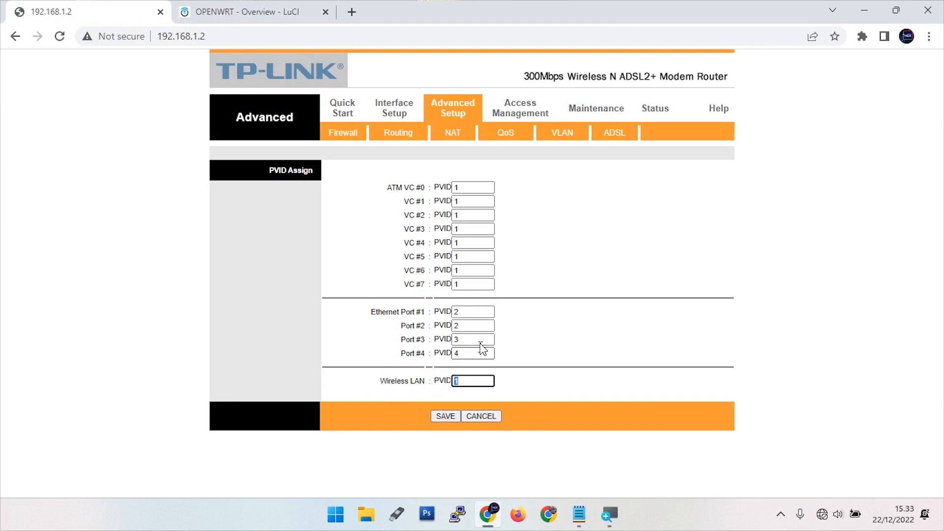
{"action": "double_click", "coordinate": [453, 312]}
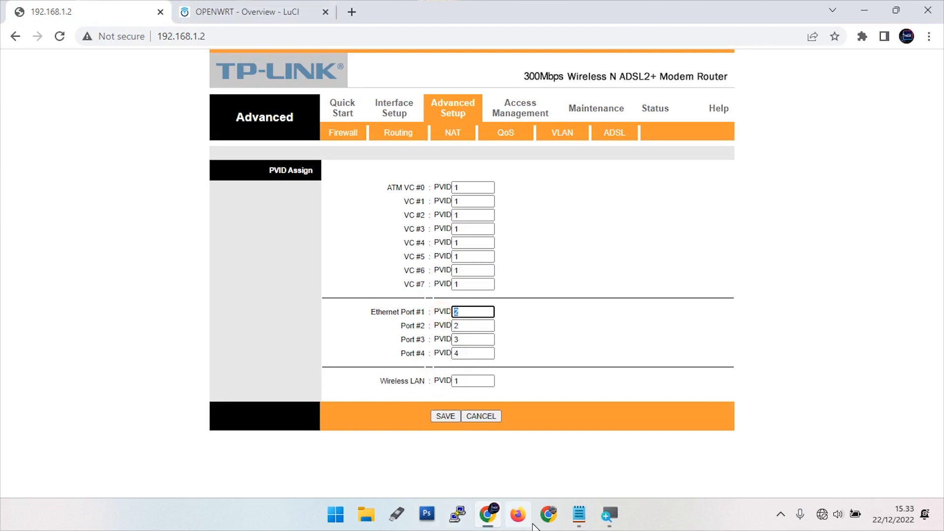
{"action": "left_click", "coordinate": [578, 517]}
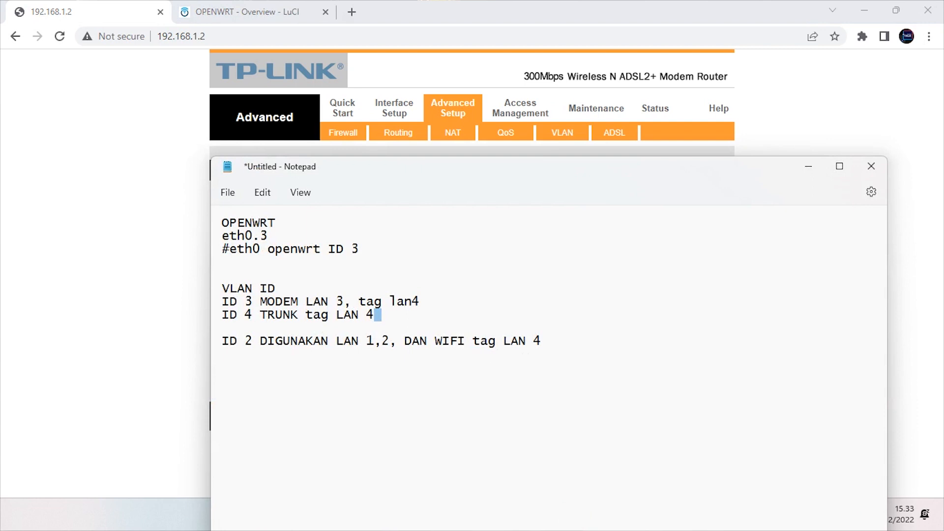
Delete ', DAN WIFI' from the ID 2 line in the VLAN notes
{"action": "left_click_drag", "start_coordinate": [465, 341], "coordinate": [393, 347]}
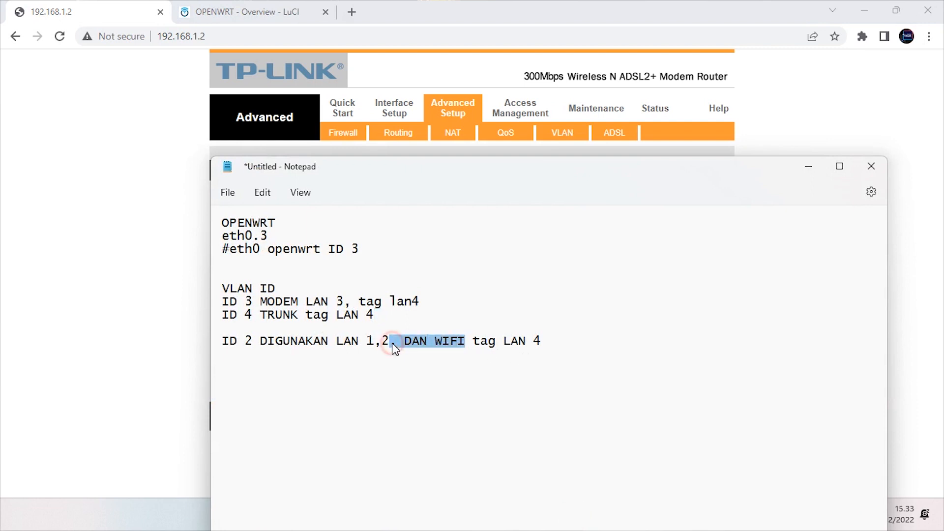
{"action": "key", "text": "BackSpace"}
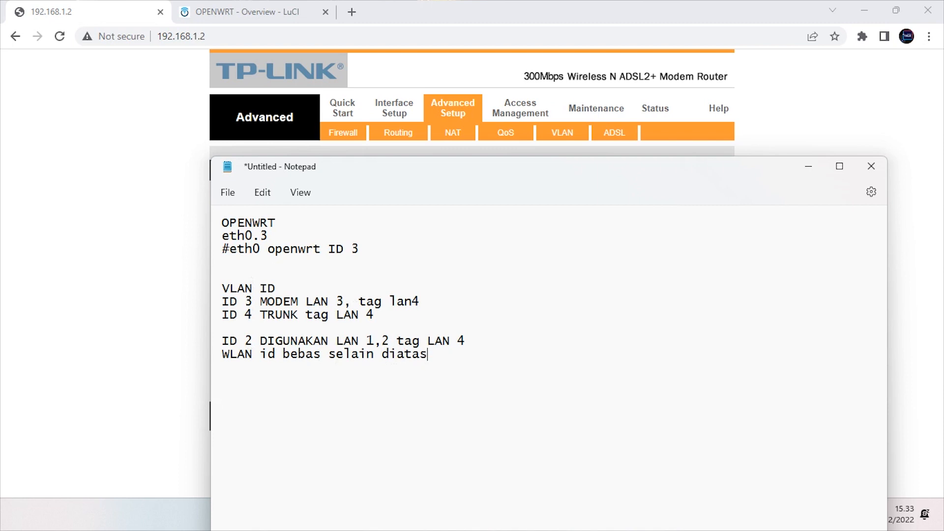
{"action": "left_click", "coordinate": [116, 330]}
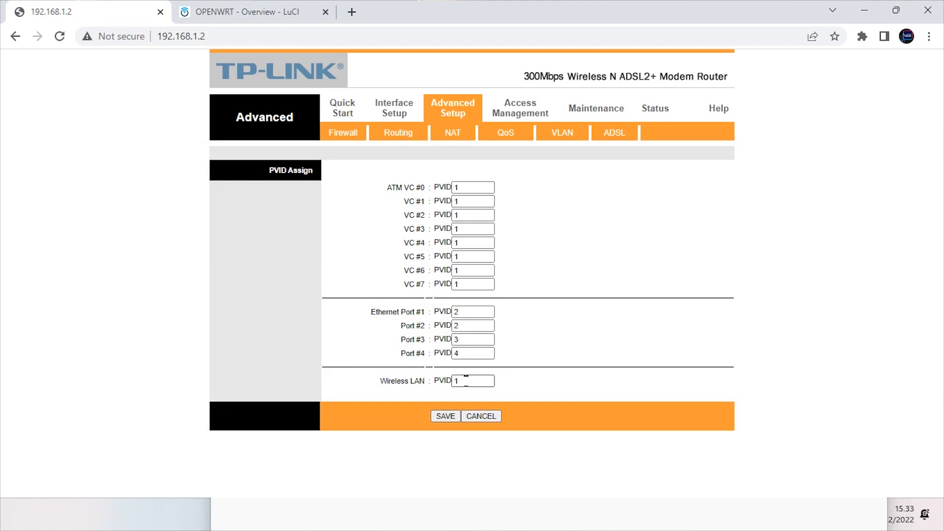
Undo a stray edit to Port #1's PVID, keeping it at 2, and save PVIDs 2, 2, 3, 4 with WLAN 1
{"action": "left_click", "coordinate": [395, 383]}
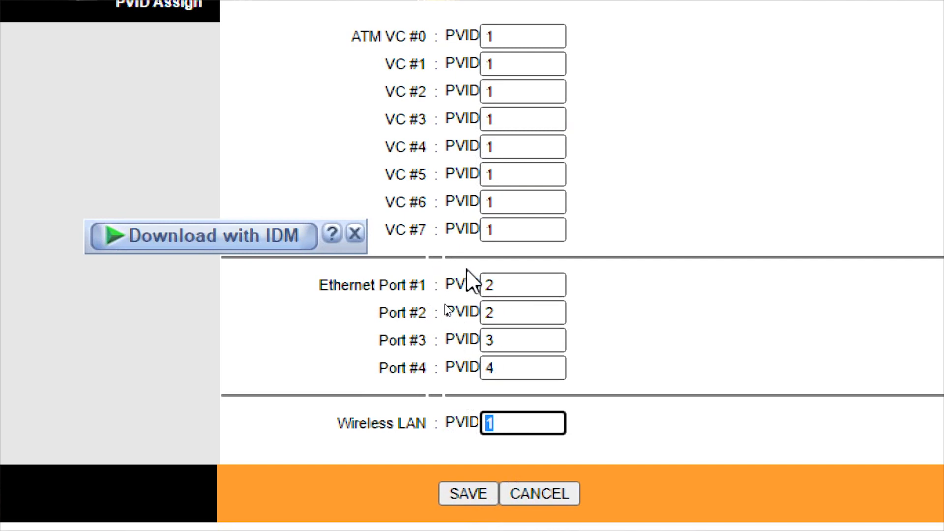
{"action": "left_click", "coordinate": [501, 288]}
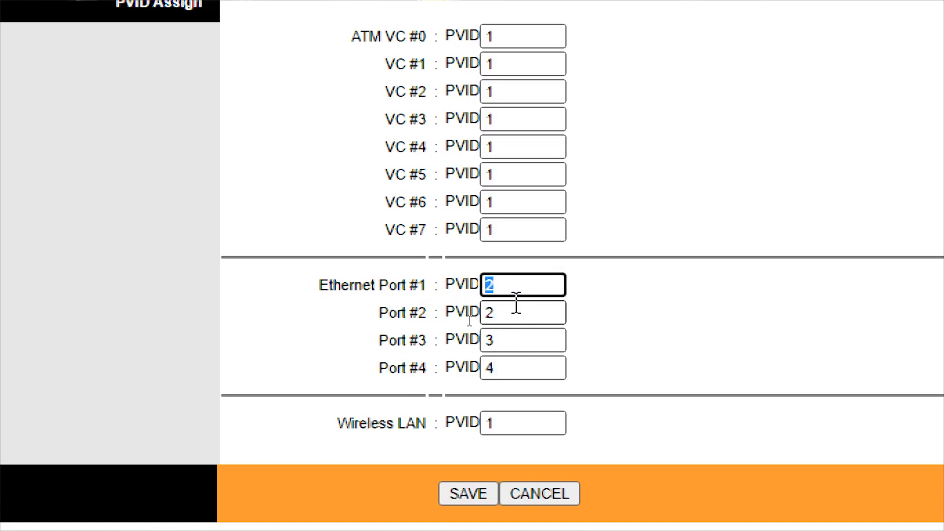
{"action": "left_click_drag", "start_coordinate": [379, 286], "coordinate": [432, 320]}
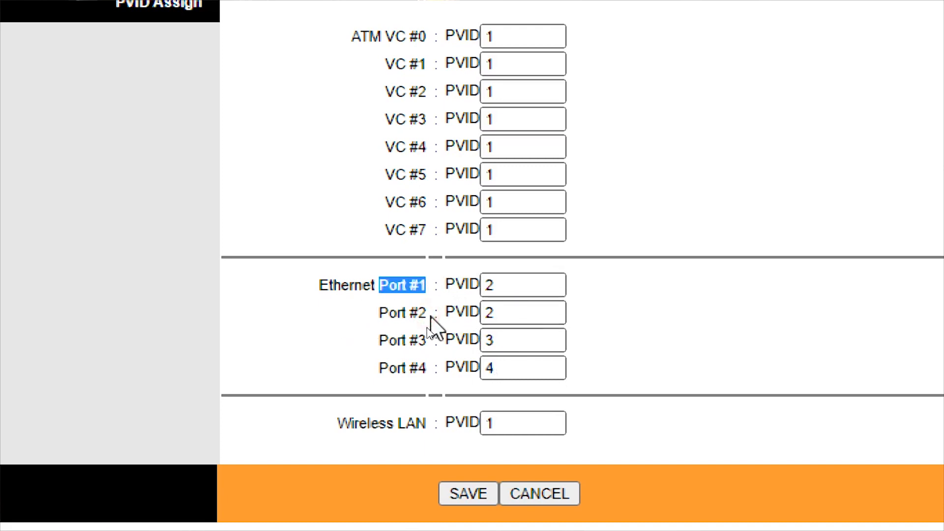
{"action": "scroll", "coordinate": [477, 391], "scroll_direction": "down", "scroll_amount": 1}
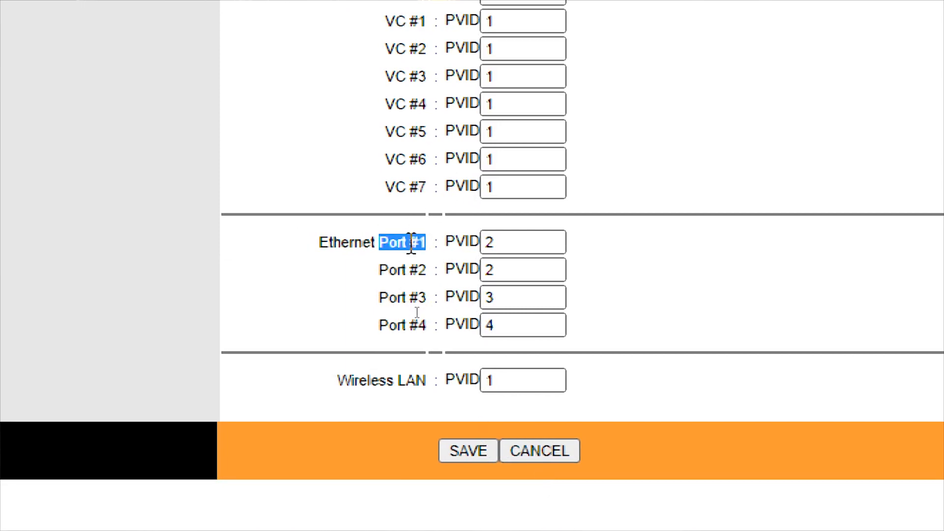
{"action": "left_click_drag", "start_coordinate": [524, 243], "coordinate": [401, 243]}
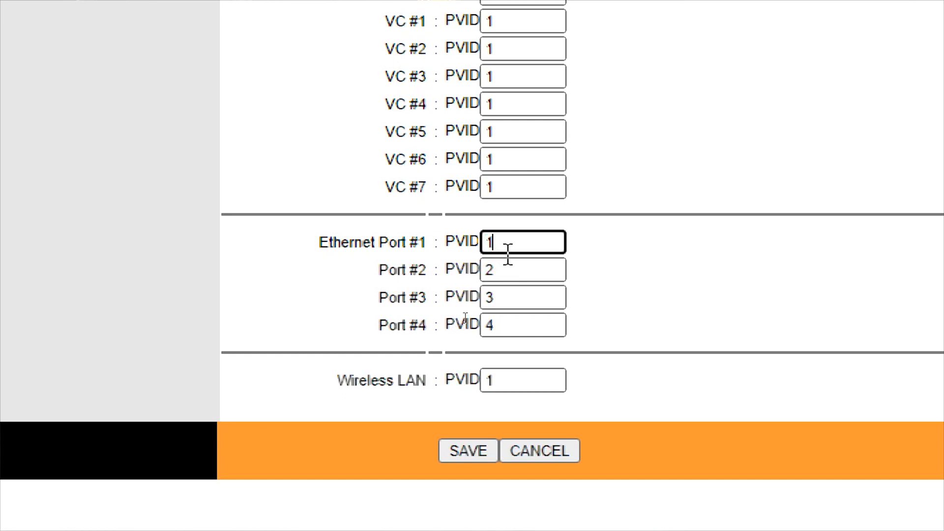
{"action": "type", "text": "1"}
{"action": "key", "text": "ctrl+z"}
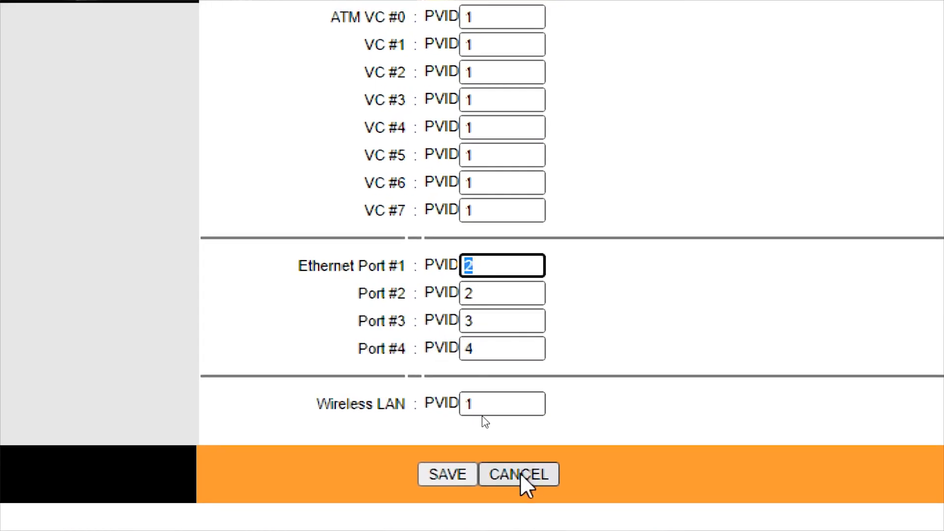
{"action": "left_click", "coordinate": [485, 419]}
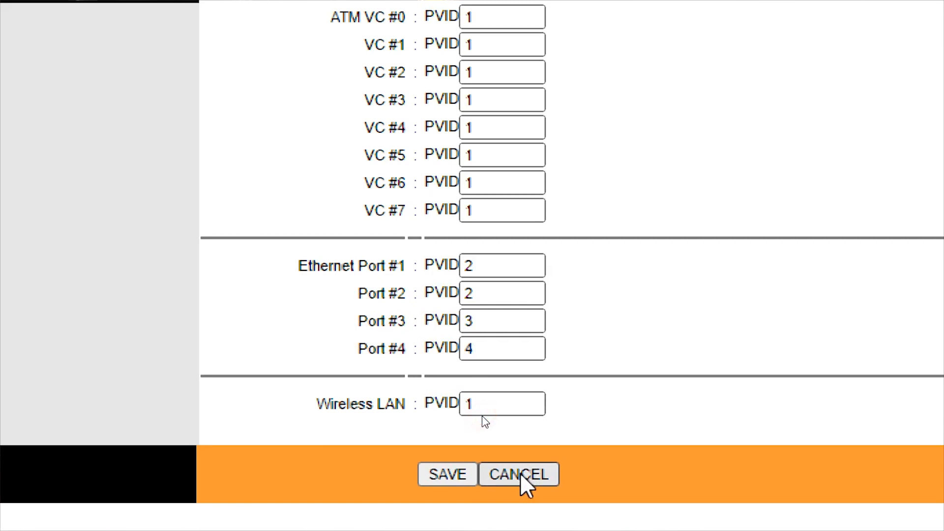
{"action": "left_click", "coordinate": [448, 470]}
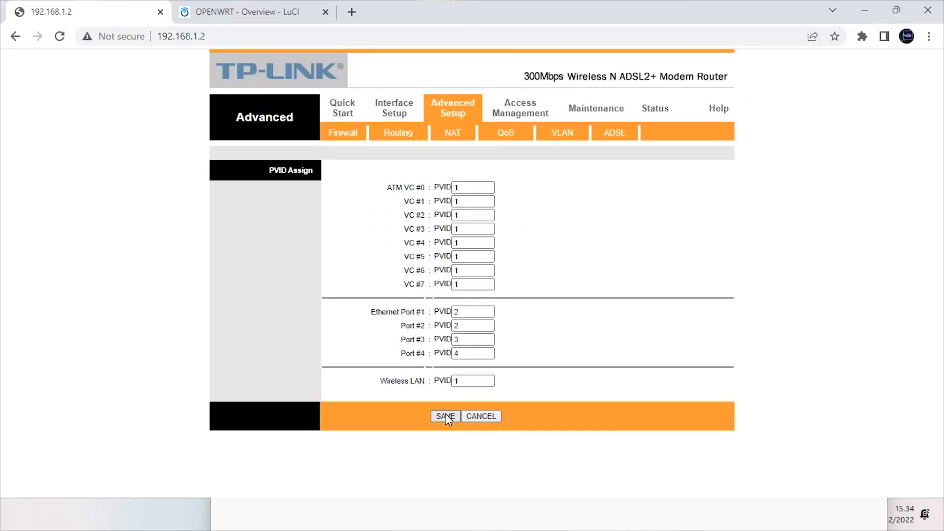
{"action": "left_click", "coordinate": [183, 8]}
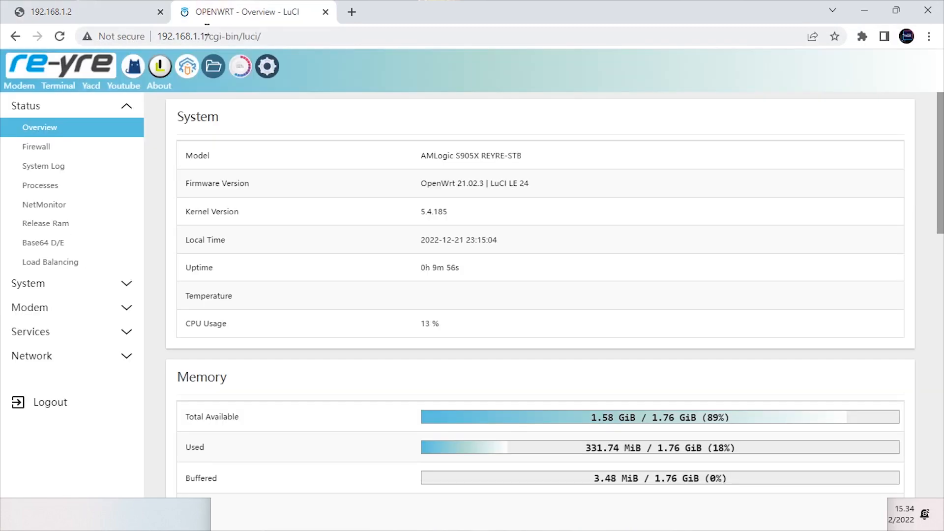
Confirm in Network > Interfaces that the VLAN interface has 192.168.5.100/24, then start a new tab to 192.168.5.1
{"action": "left_click", "coordinate": [270, 70]}
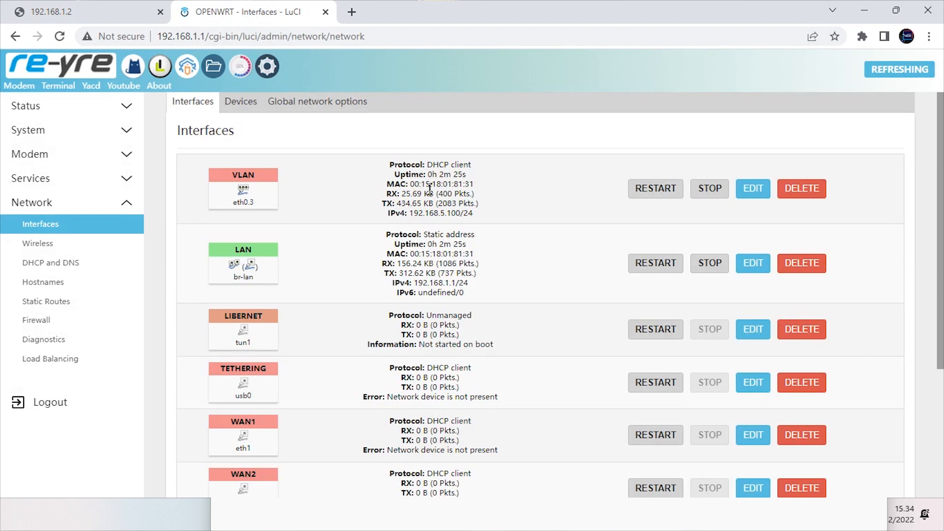
{"action": "left_click_drag", "start_coordinate": [409, 211], "coordinate": [484, 217]}
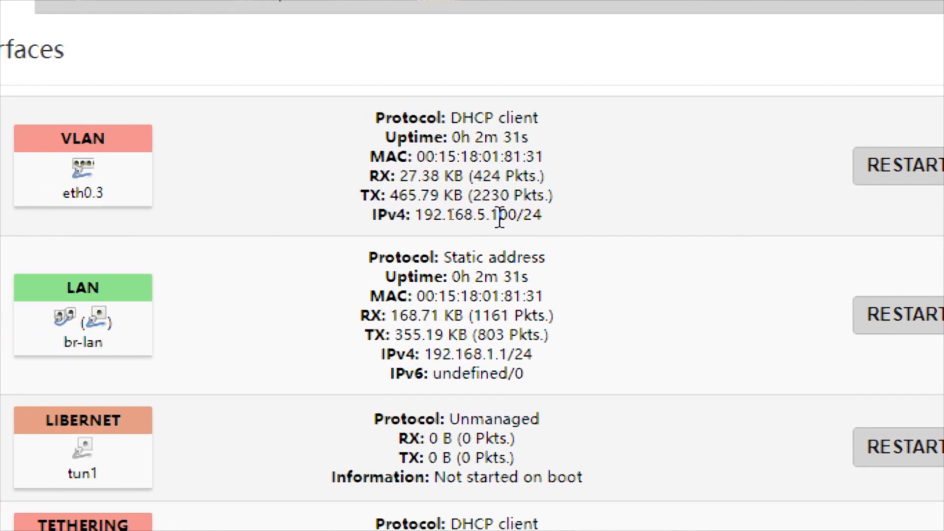
{"action": "left_click_drag", "start_coordinate": [490, 216], "coordinate": [418, 218]}
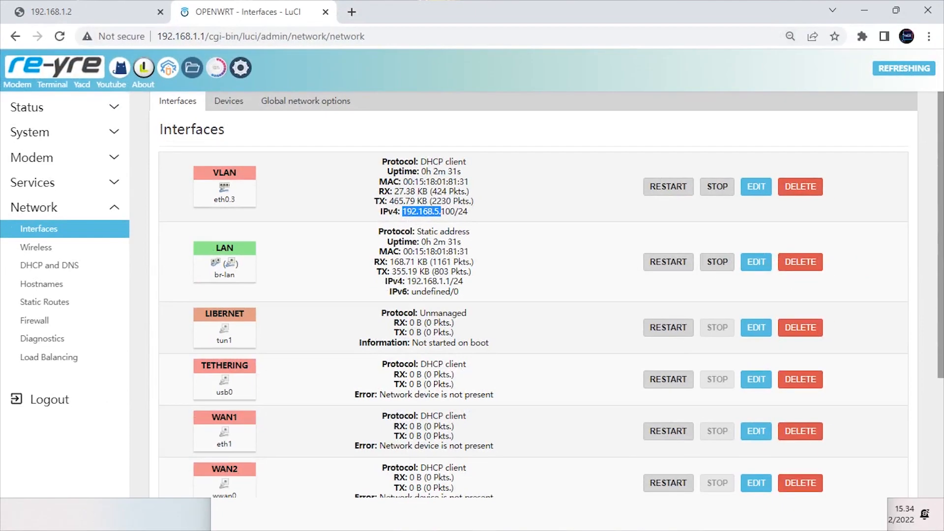
{"action": "key", "text": "ctrl+t"}
{"action": "type", "text": "1"}
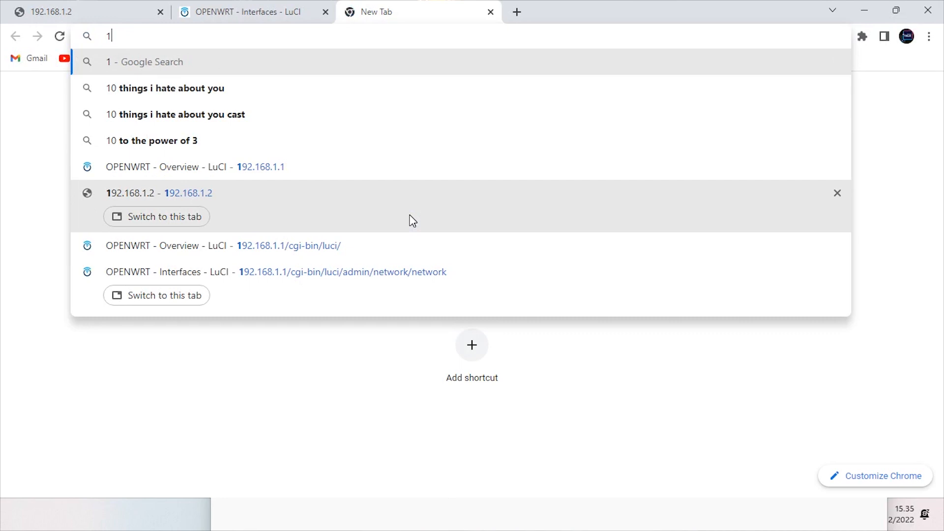
{"action": "type", "text": "92.168"}
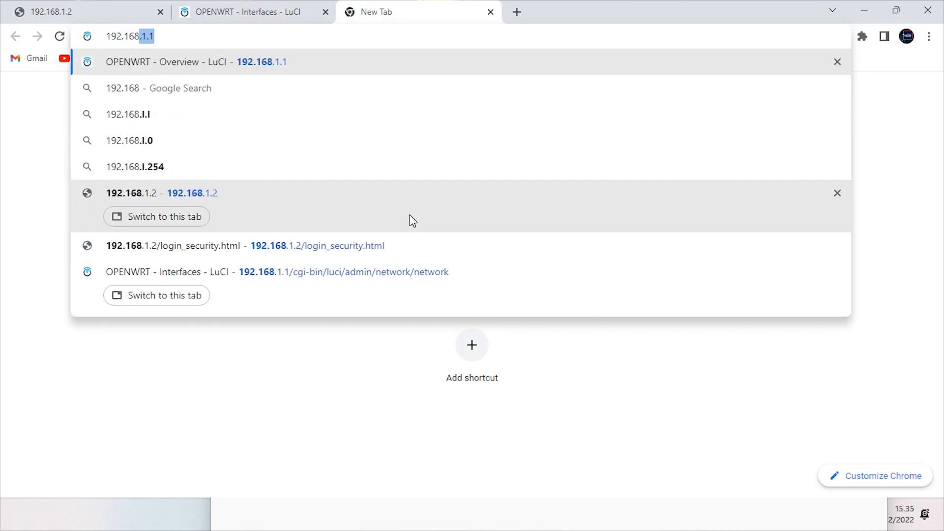
{"action": "type", "text": ".5.1"}
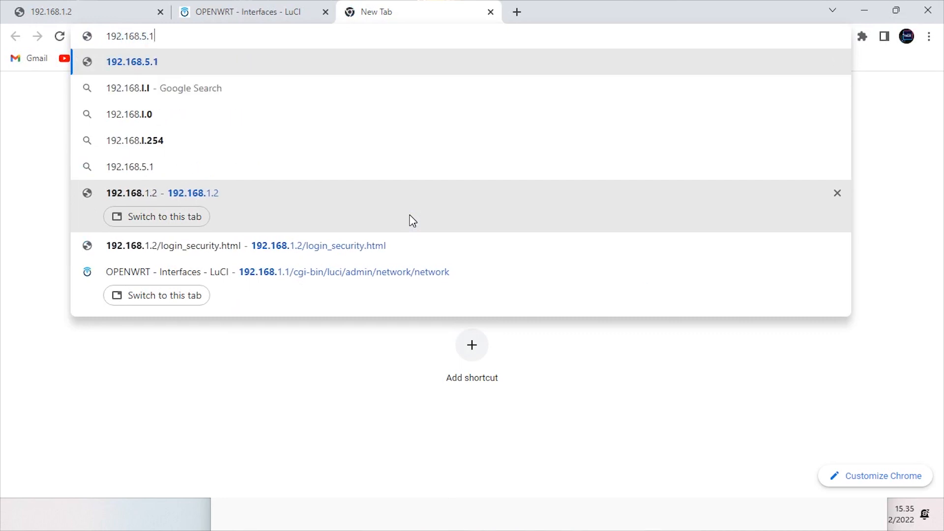
Load 192.168.5.1, then bring up the modem's Advanced Setup > VLAN page
{"action": "key", "text": "Return"}
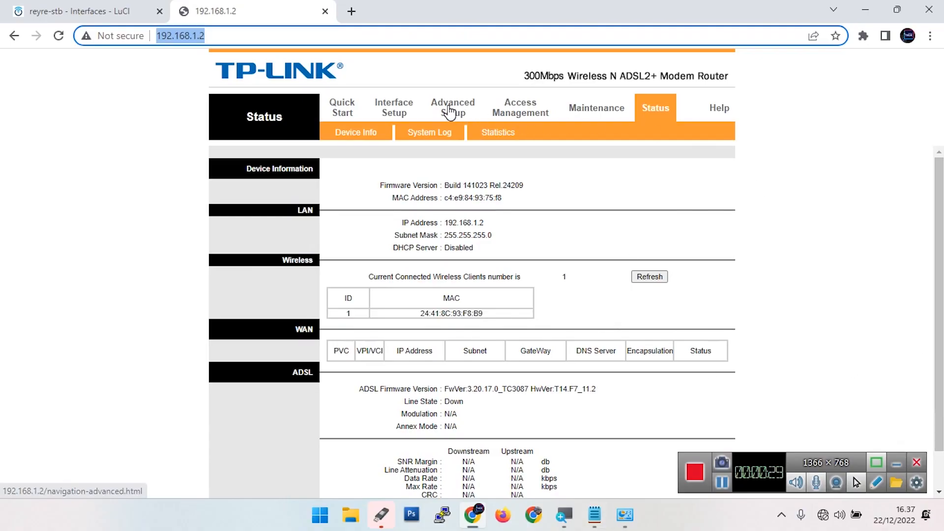
{"action": "left_click", "coordinate": [449, 107]}
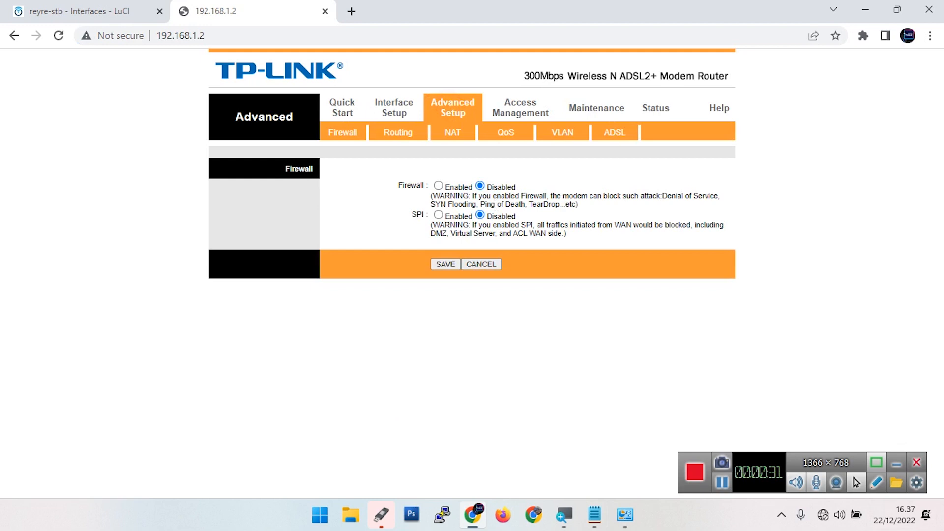
{"action": "left_click", "coordinate": [564, 132]}
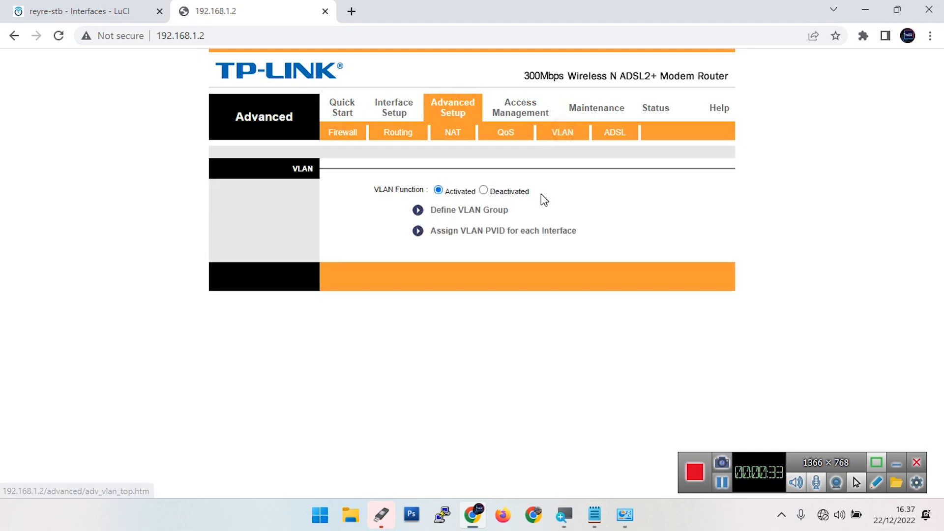